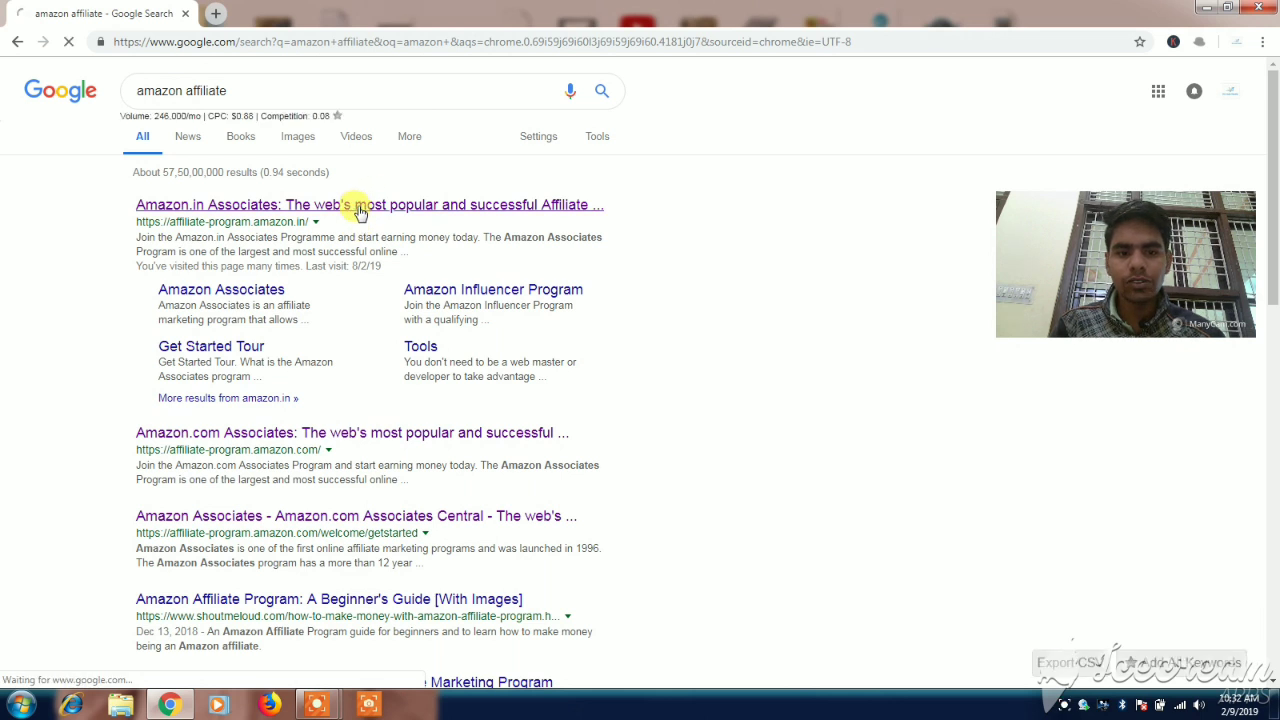
Open the Amazon.in Associates site from the search results and sign out of the current account.
left_click(360, 206)
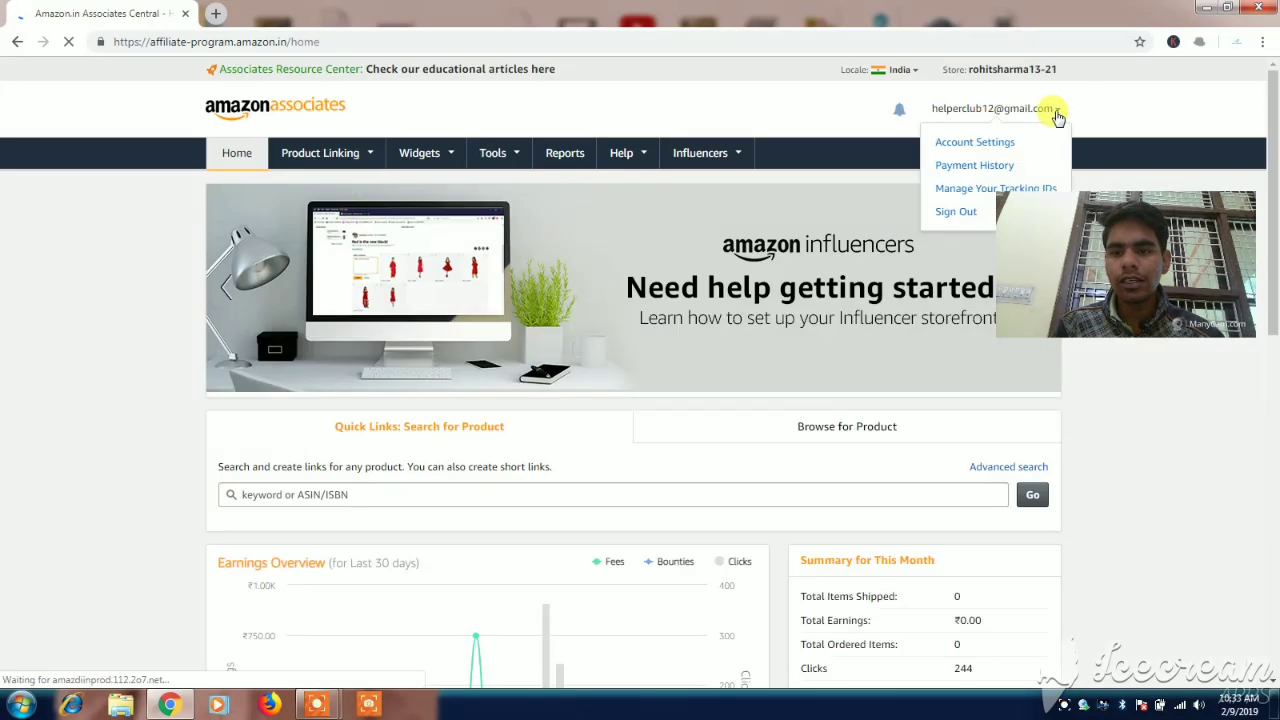
mouse_move(1040, 117)
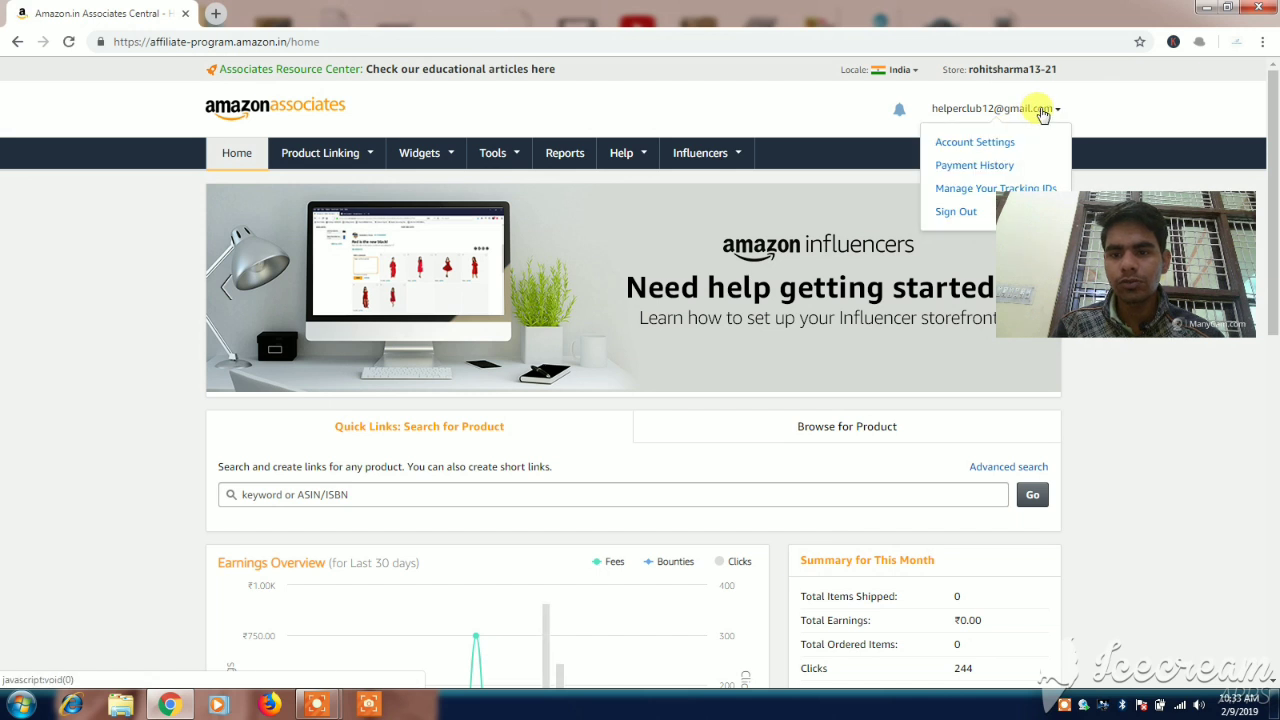
left_click(958, 213)
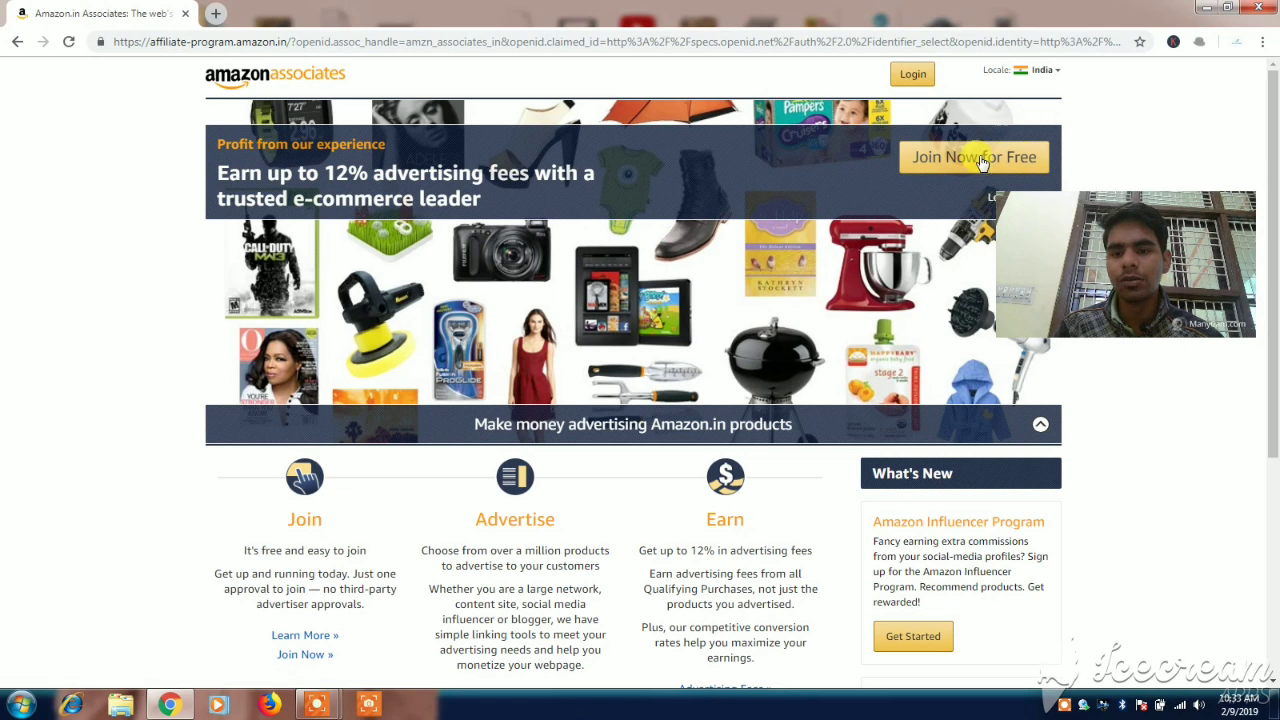
Start the free Amazon Associates sign-up, log in with the saved credentials and review the account information form.
left_click(980, 158)
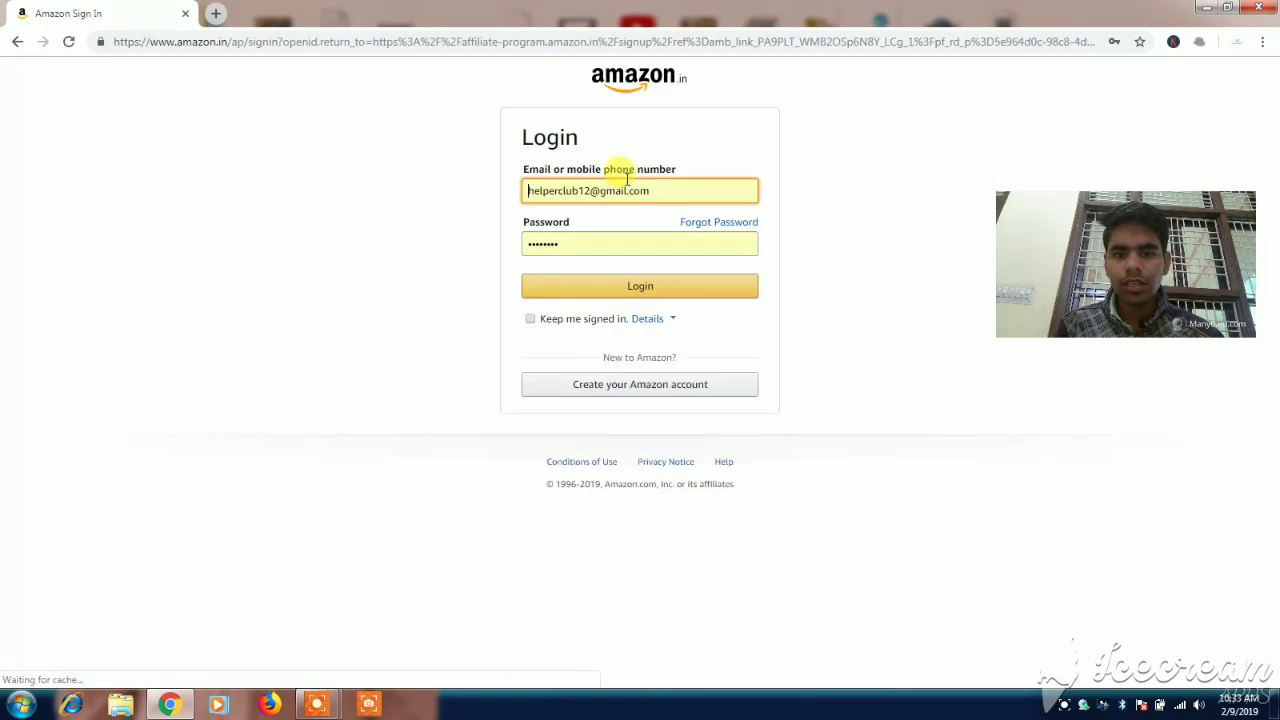
left_click(644, 292)
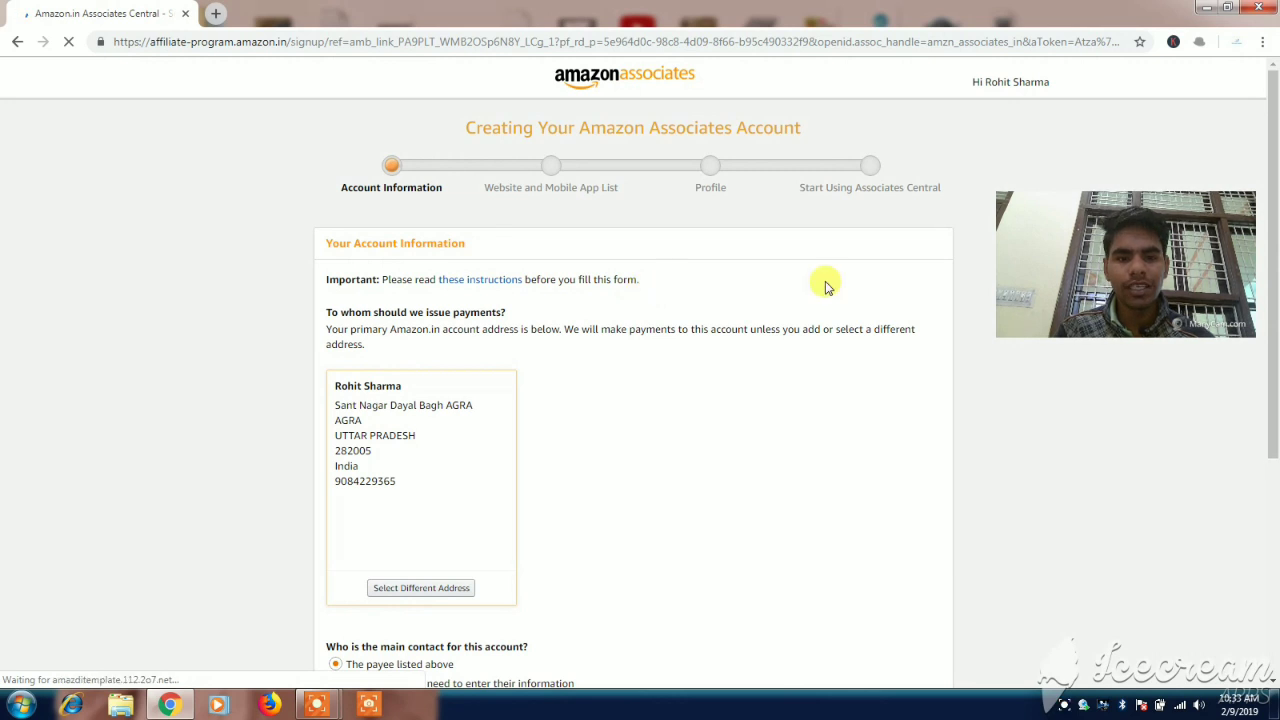
left_click_drag(1277, 180, 1277, 354)
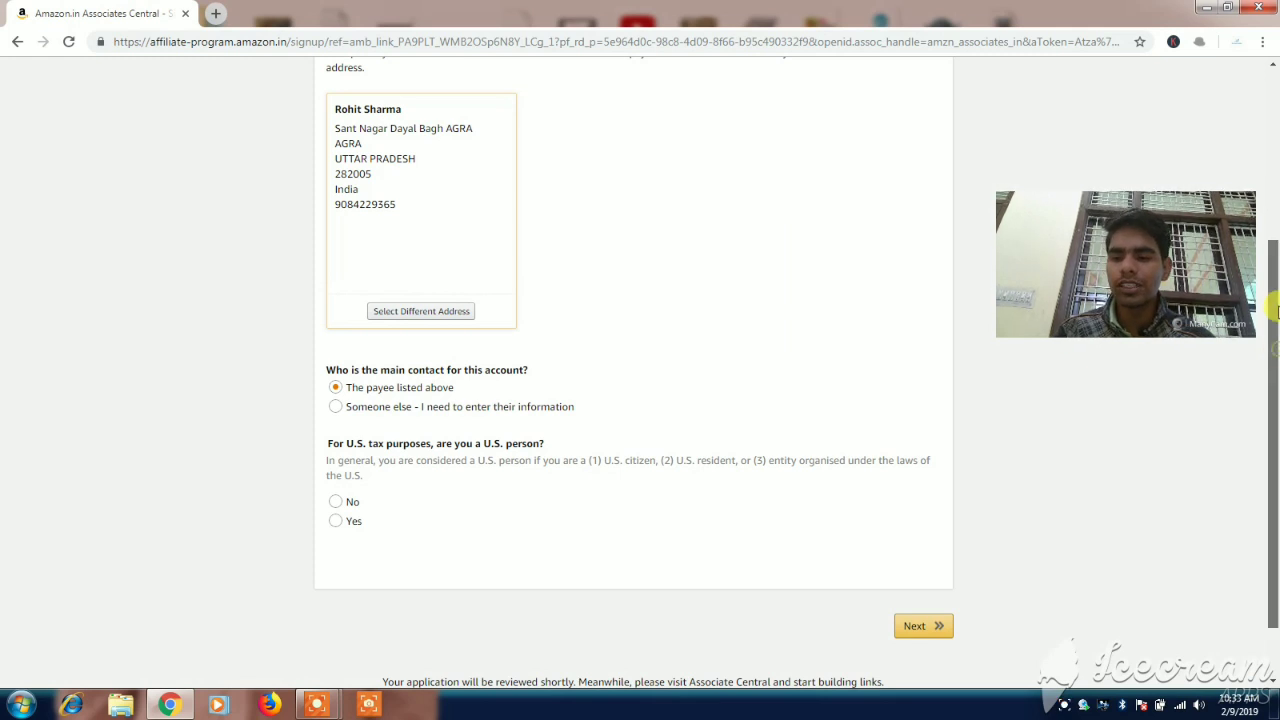
left_click_drag(1276, 352, 1272, 200)
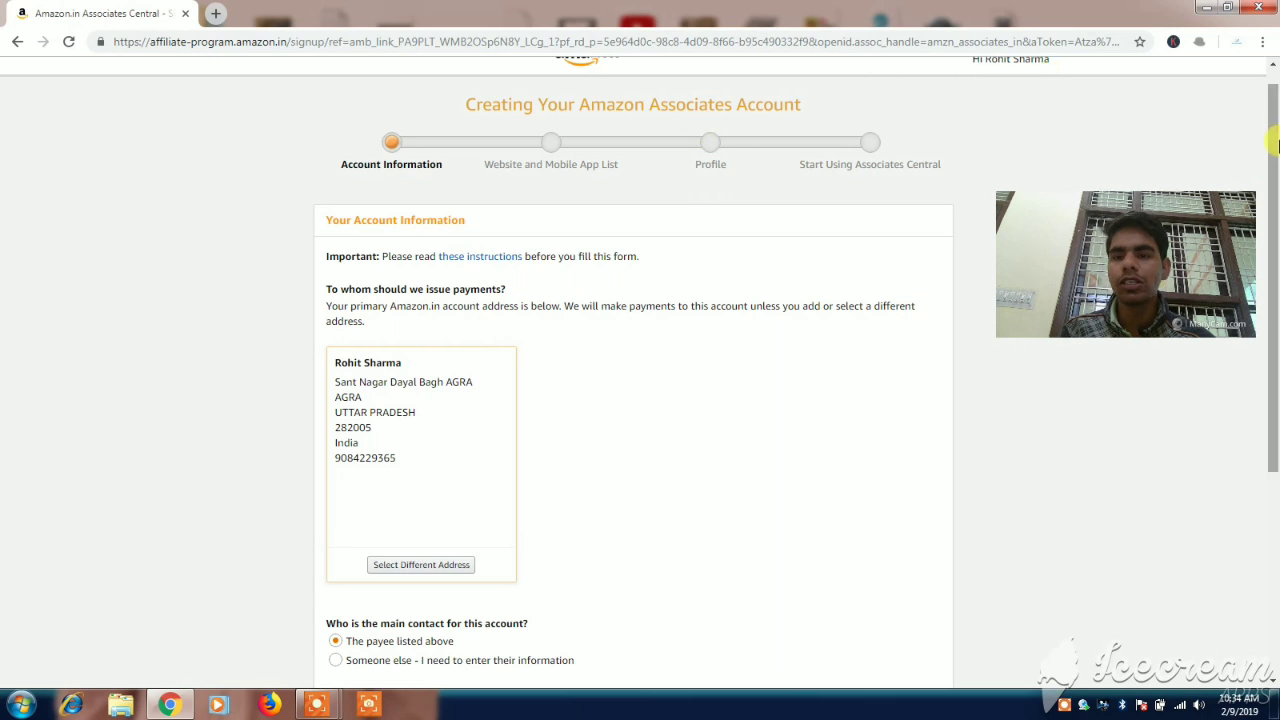
scroll(1276, 148, "up", 1)
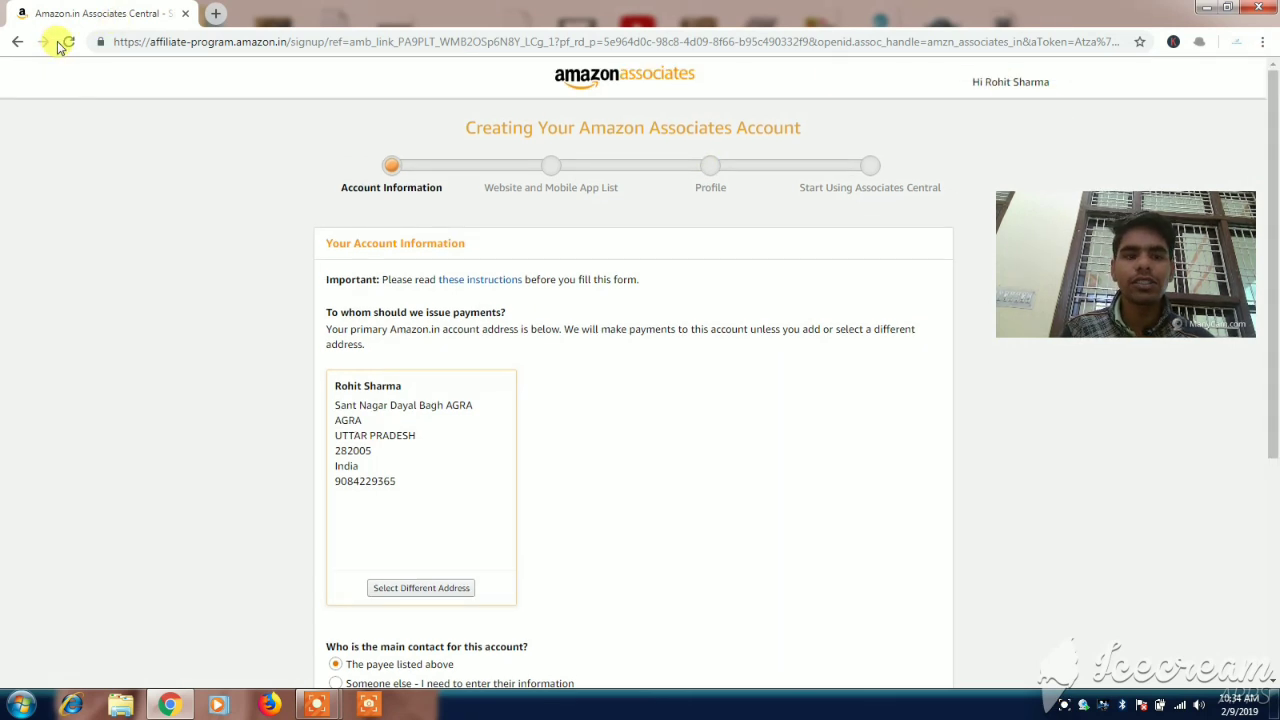
Return to the Amazon login page and log in again with the saved password.
left_click(16, 43)
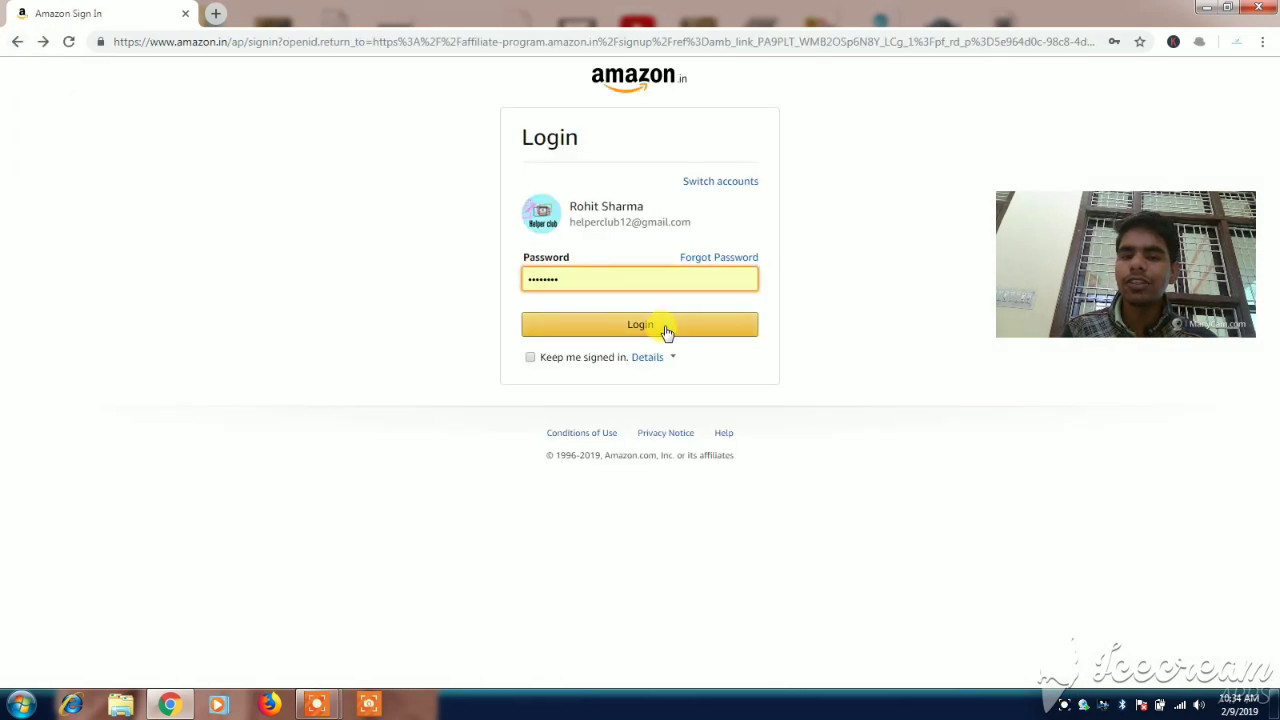
left_click(667, 332)
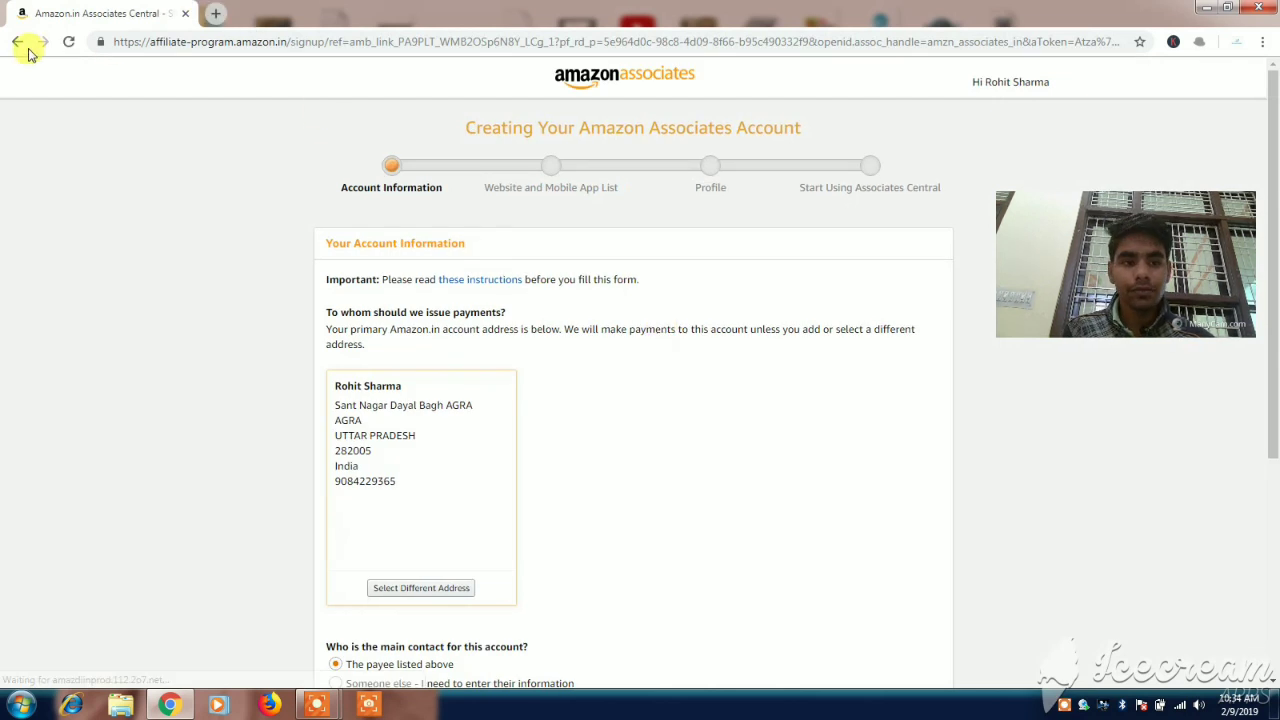
Open blogspot.com in a new browser tab.
left_click(216, 14)
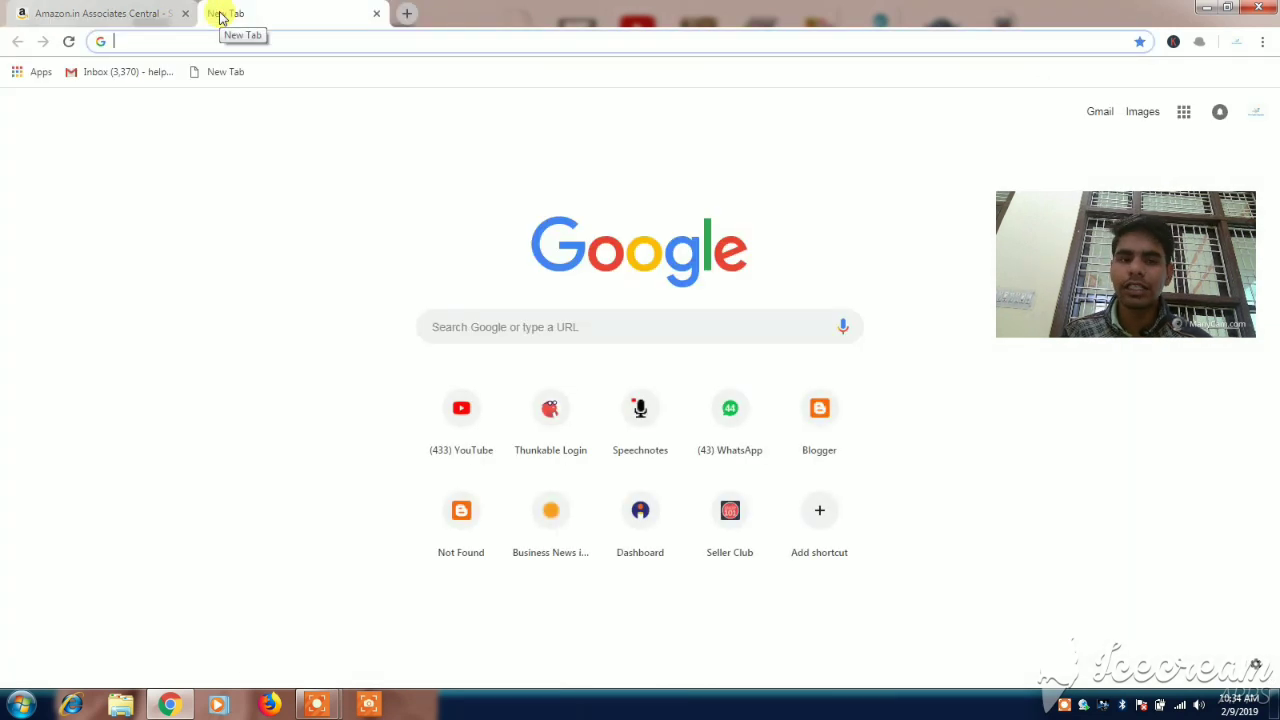
type("blo")
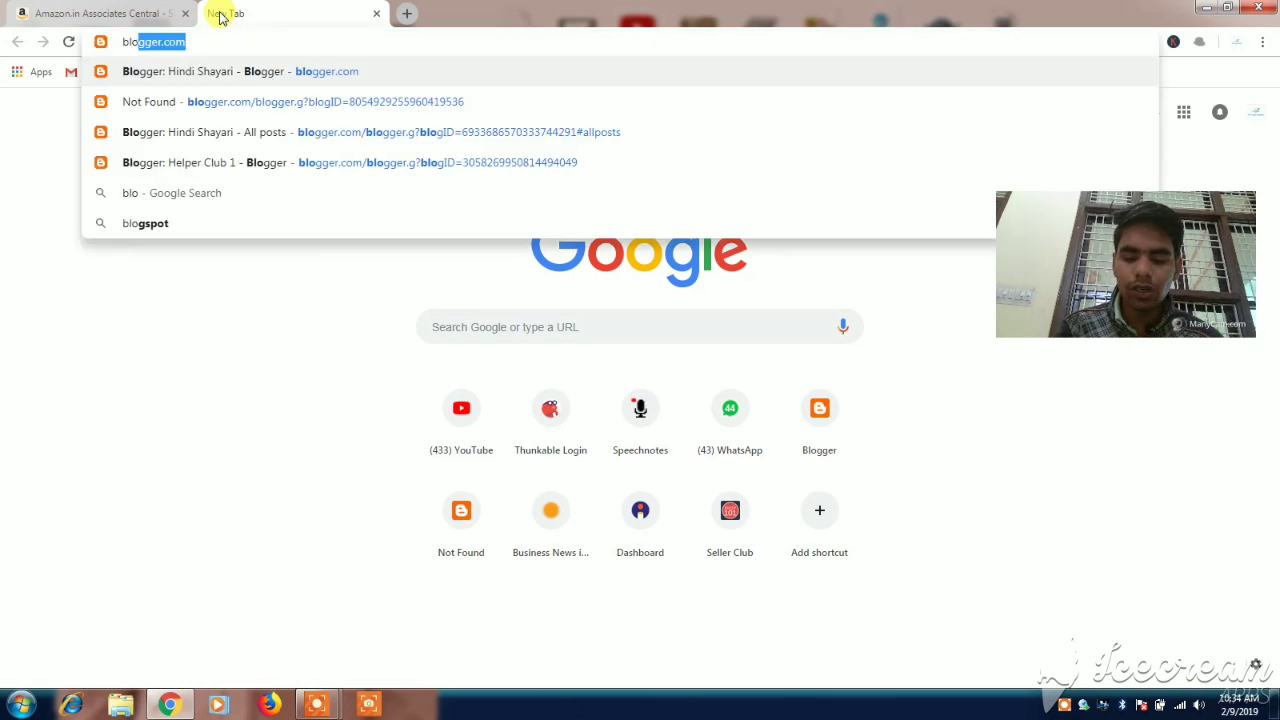
type("gspot")
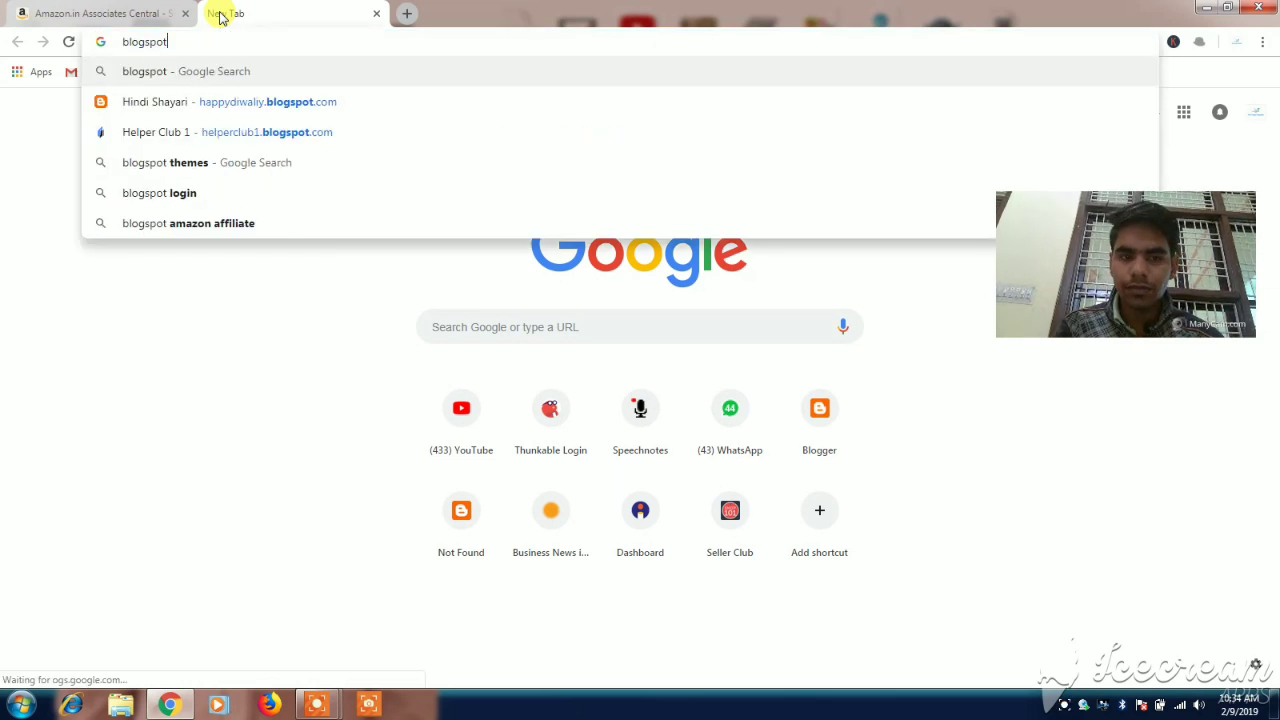
type(".com")
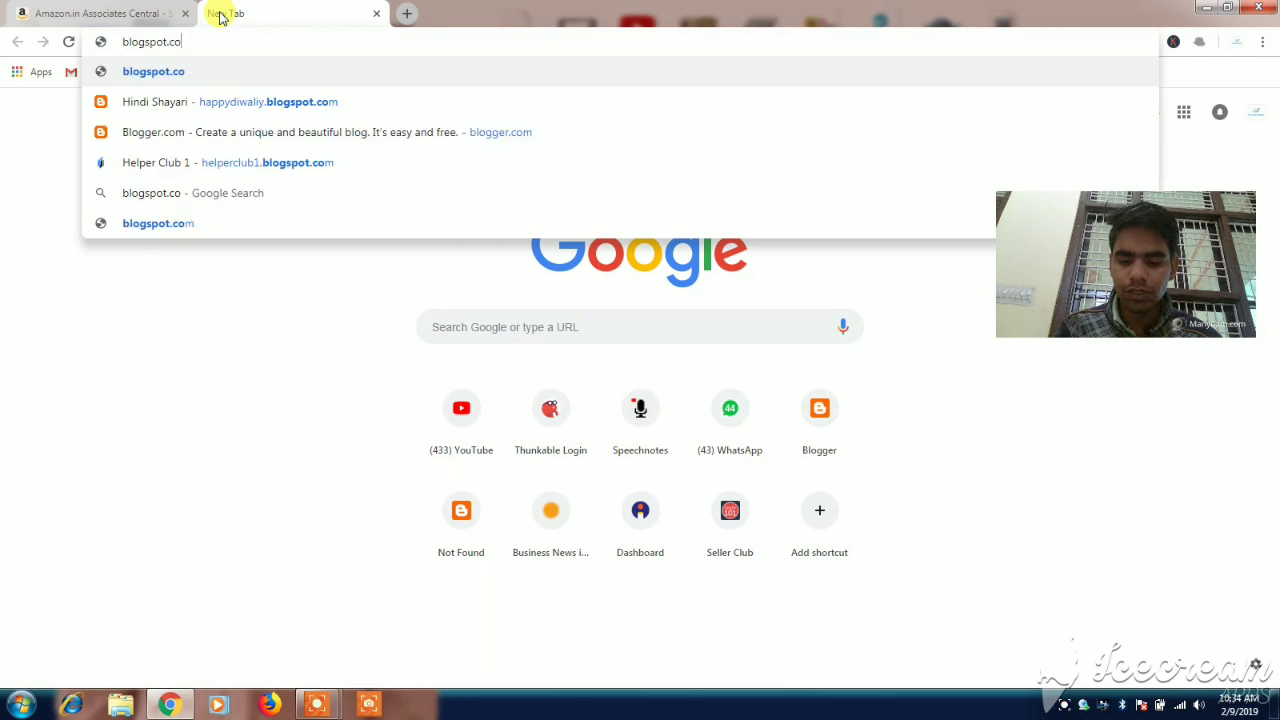
key("Return")
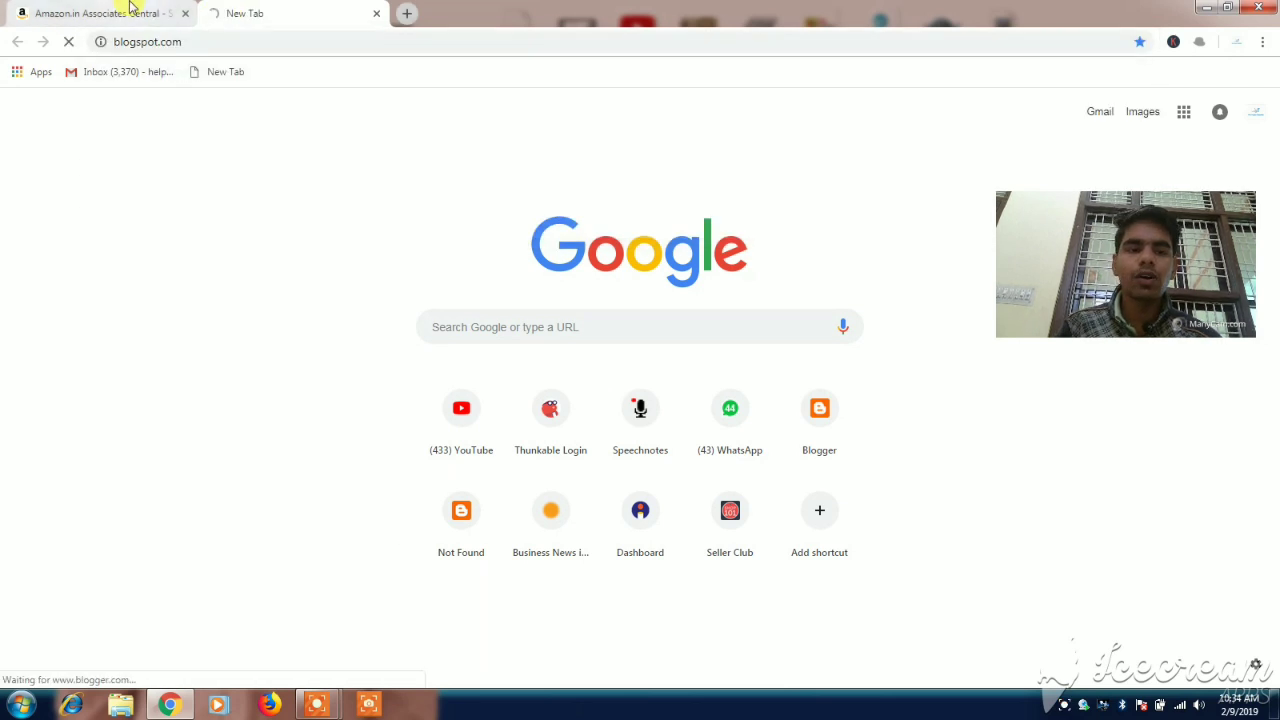
Return to the Amazon Associates tab and run a Google search for "amazon affiliate" there.
left_click(130, 7)
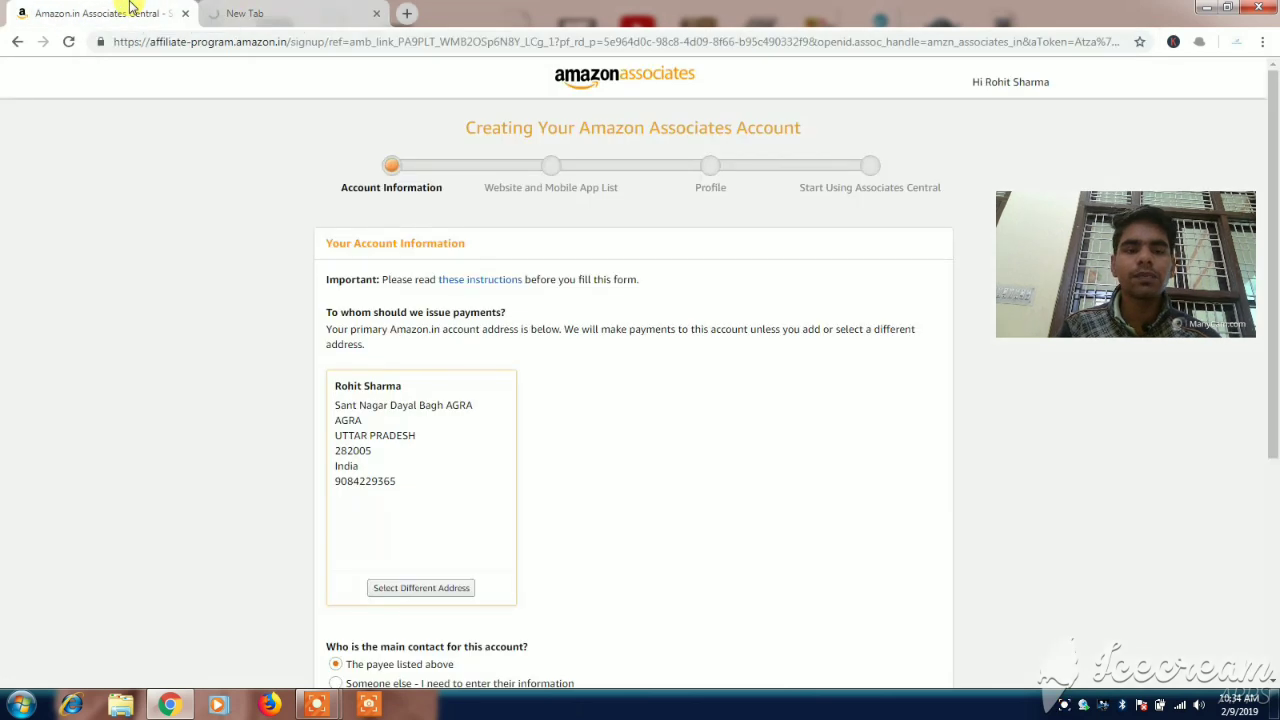
left_click(227, 45)
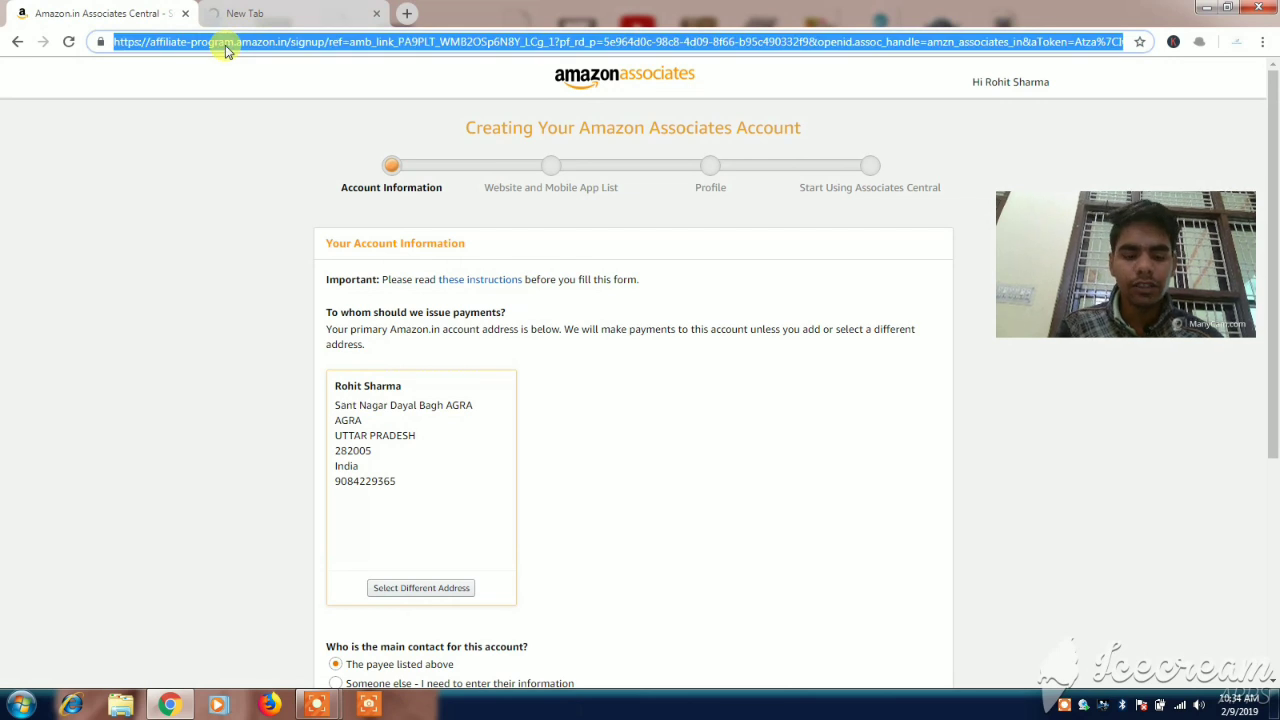
type("am")
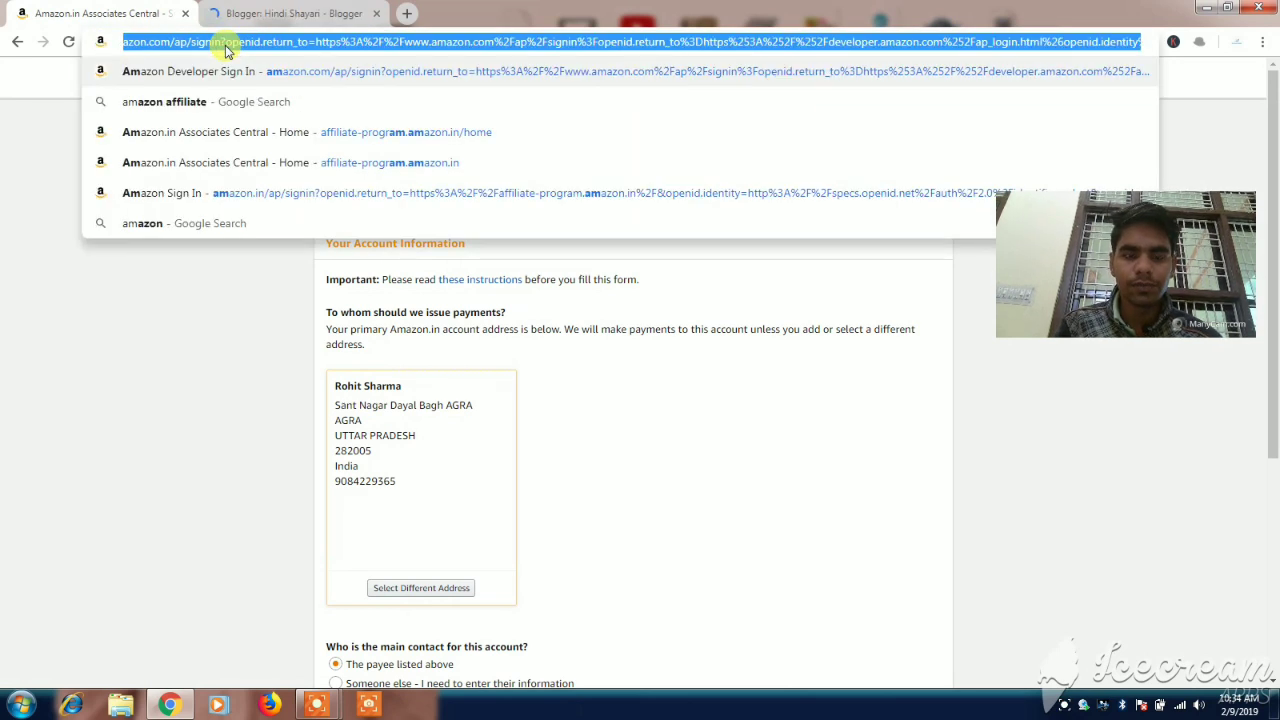
key("Down")
key("Return")
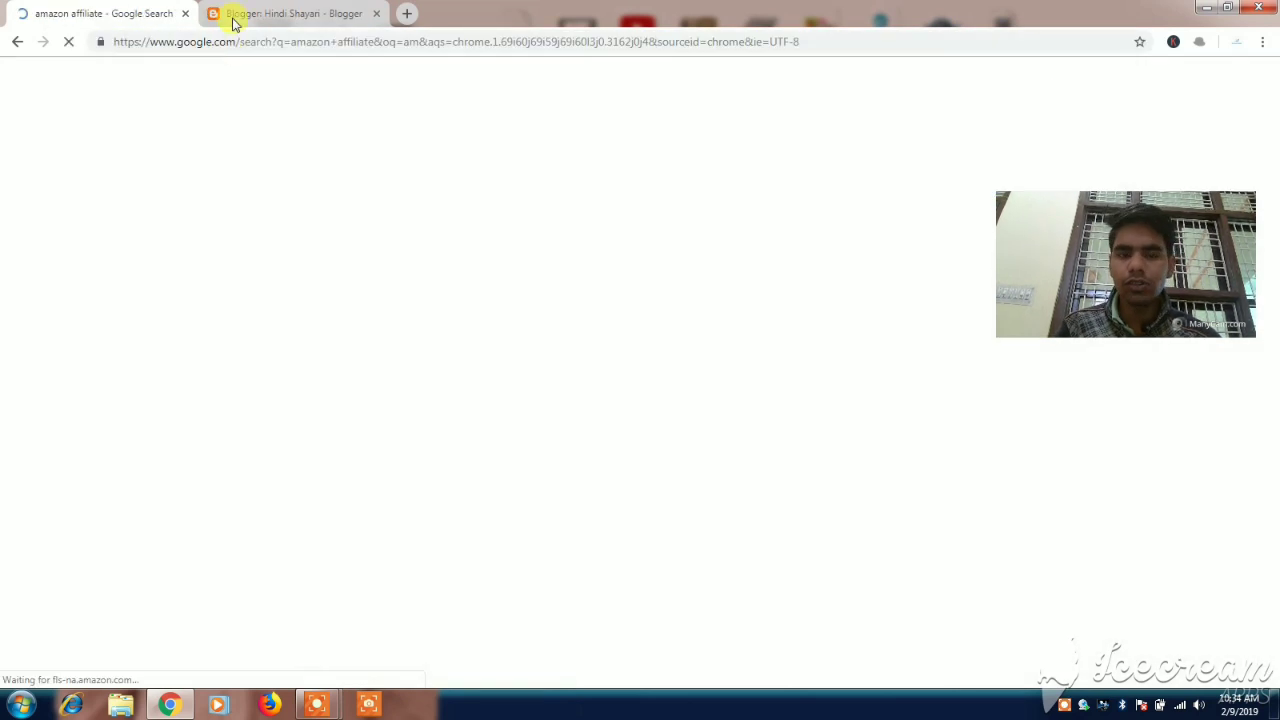
Switch to the Blogger tab and start creating a new blog from the list of blogs.
left_click(245, 11)
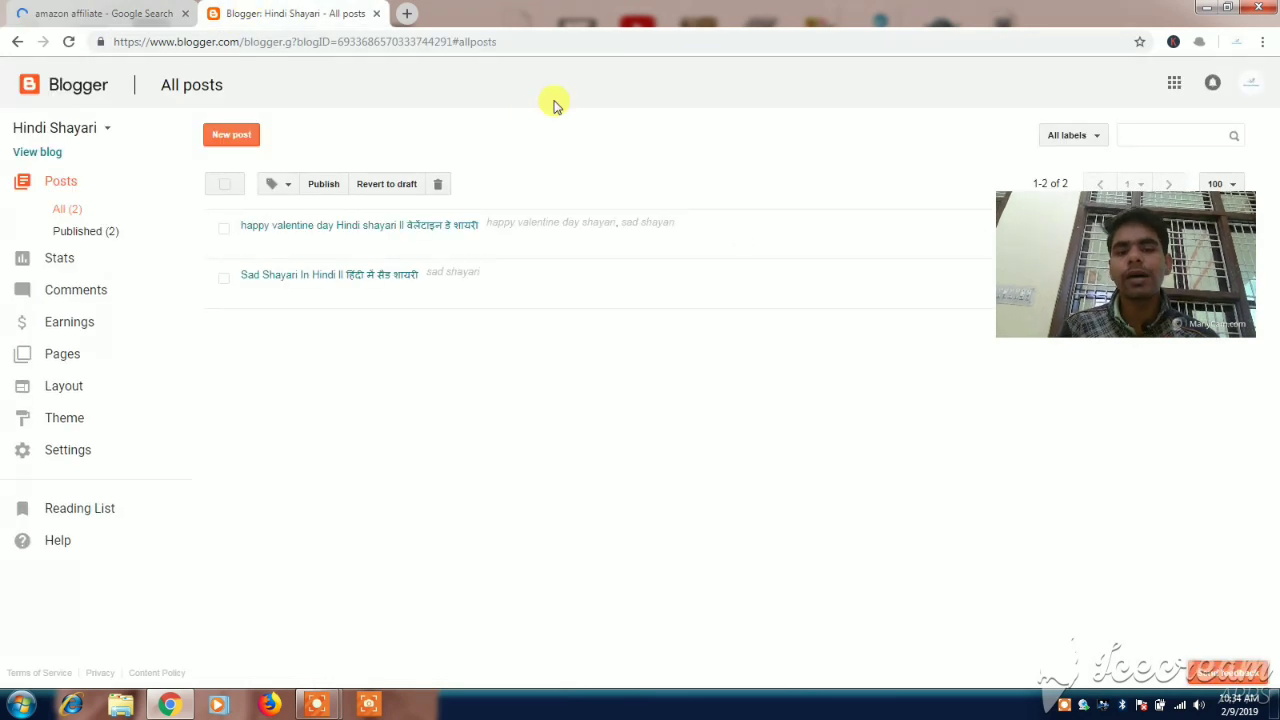
left_click(1254, 85)
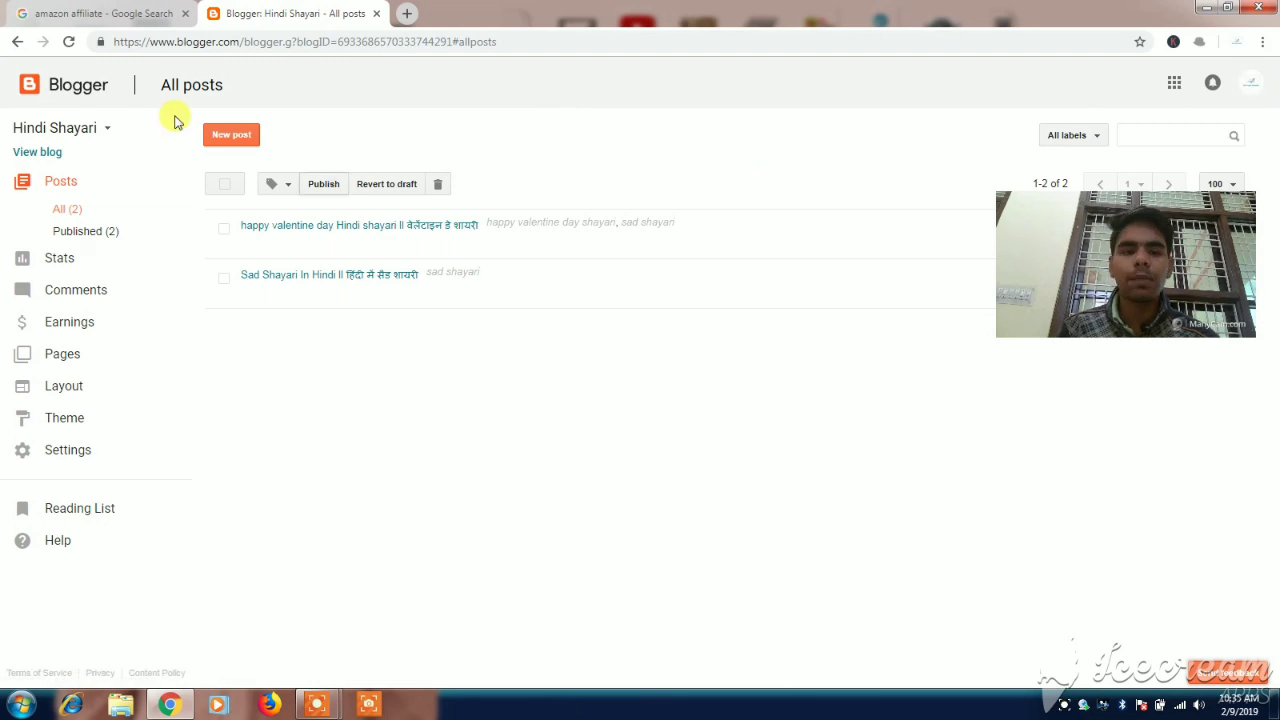
left_click(100, 130)
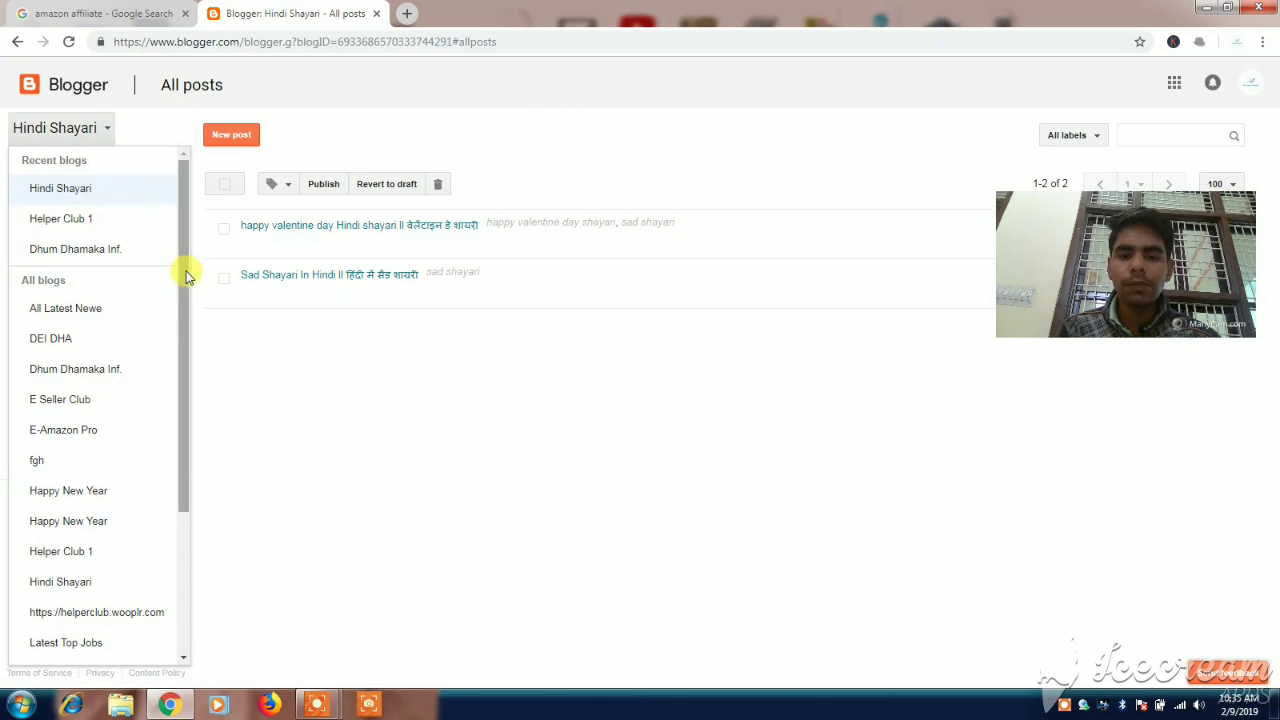
scroll(169, 351, "down", 3)
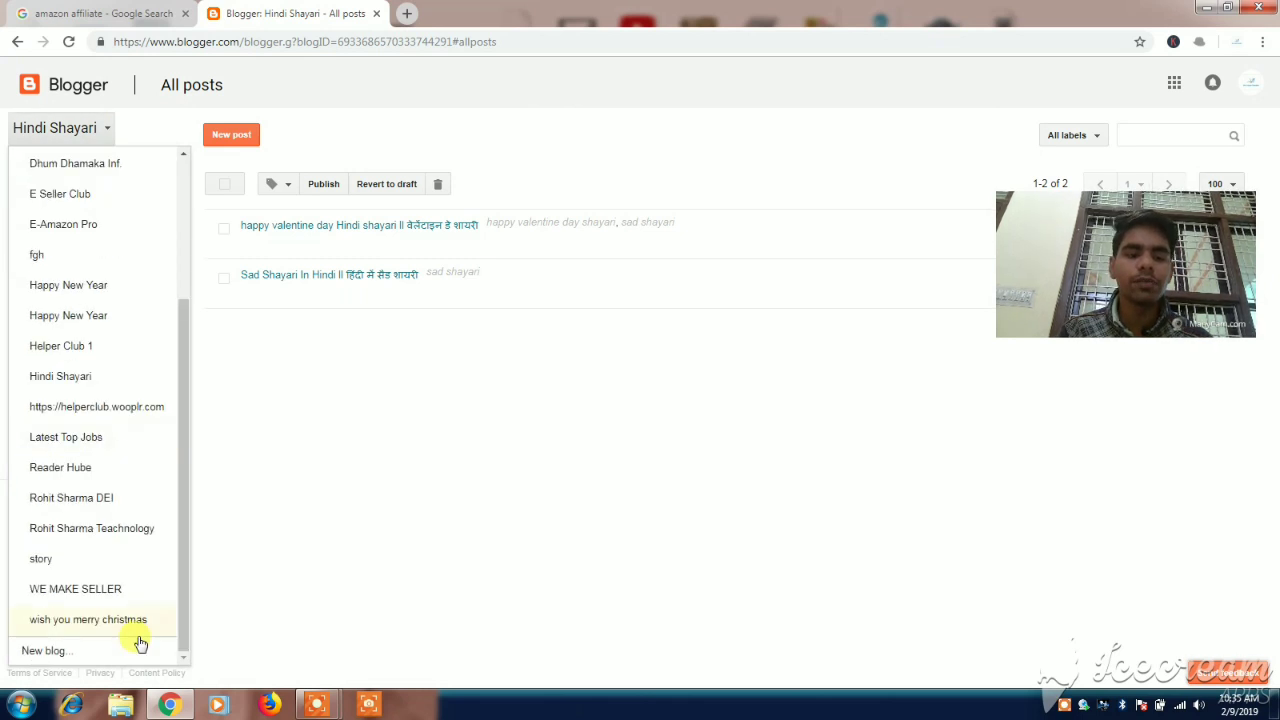
left_click(34, 655)
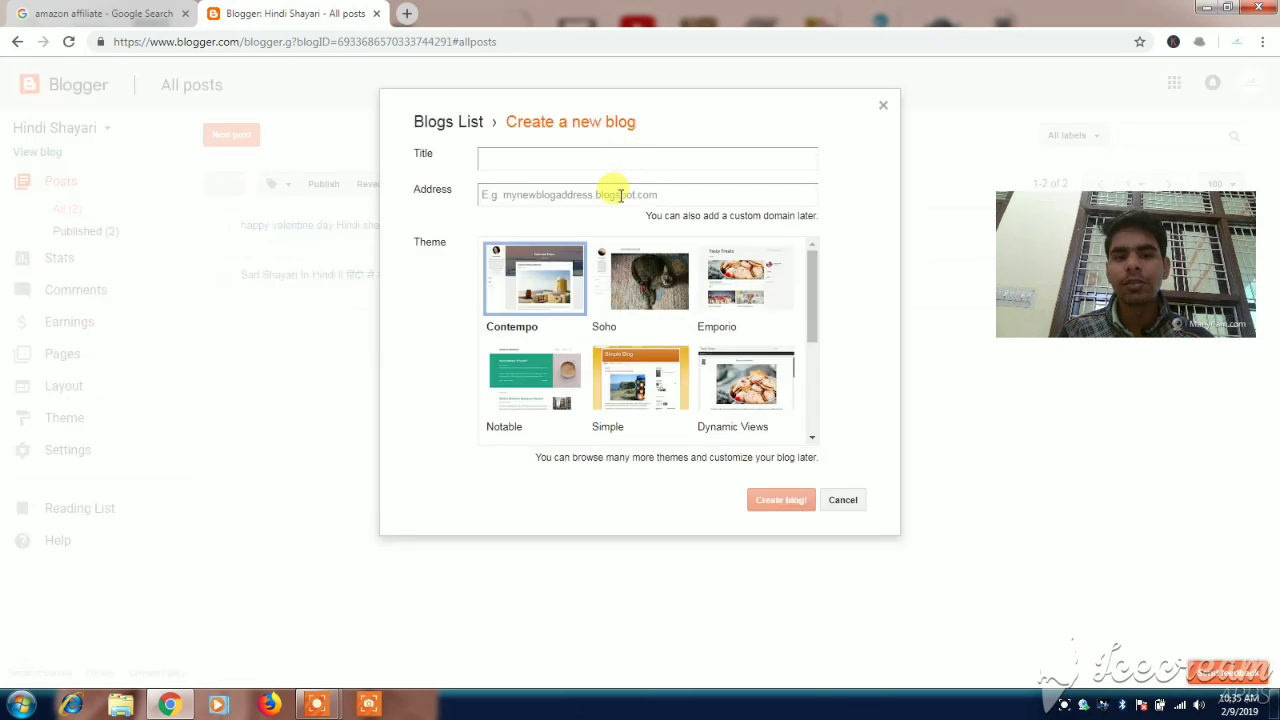
Try amazon.blogspot.com as the address of the new blog.
left_click(569, 155)
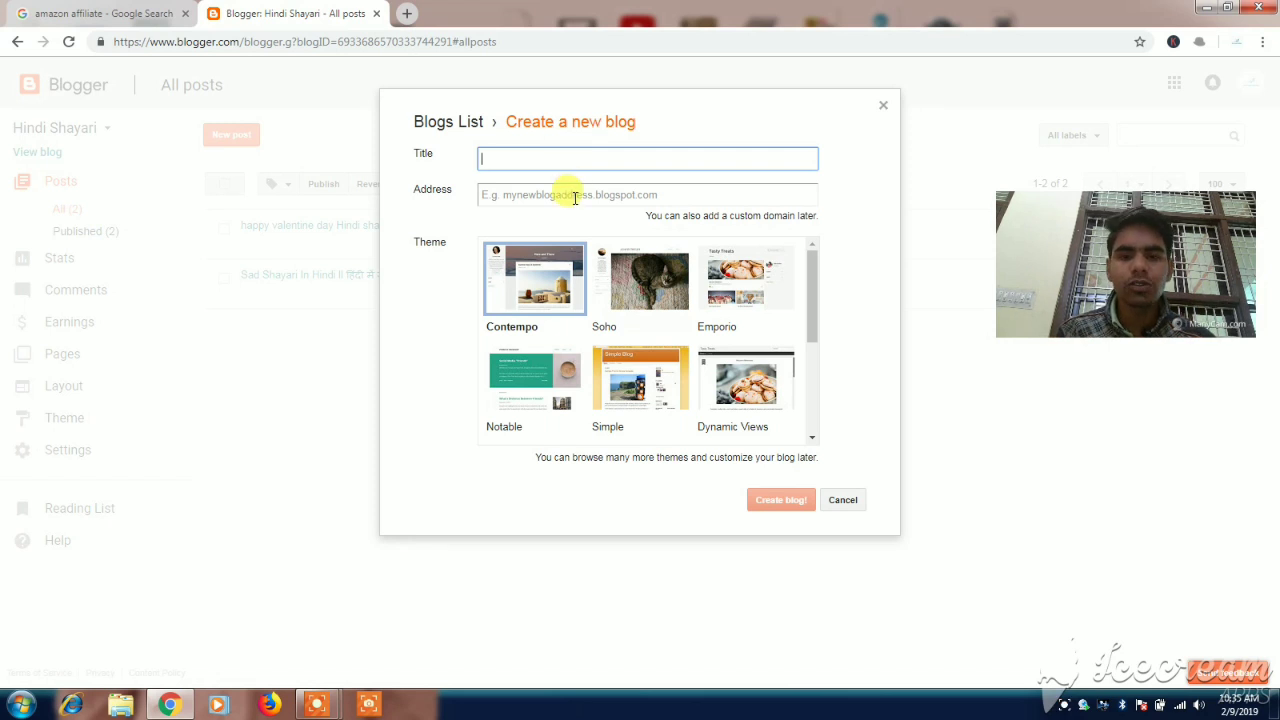
left_click(571, 195)
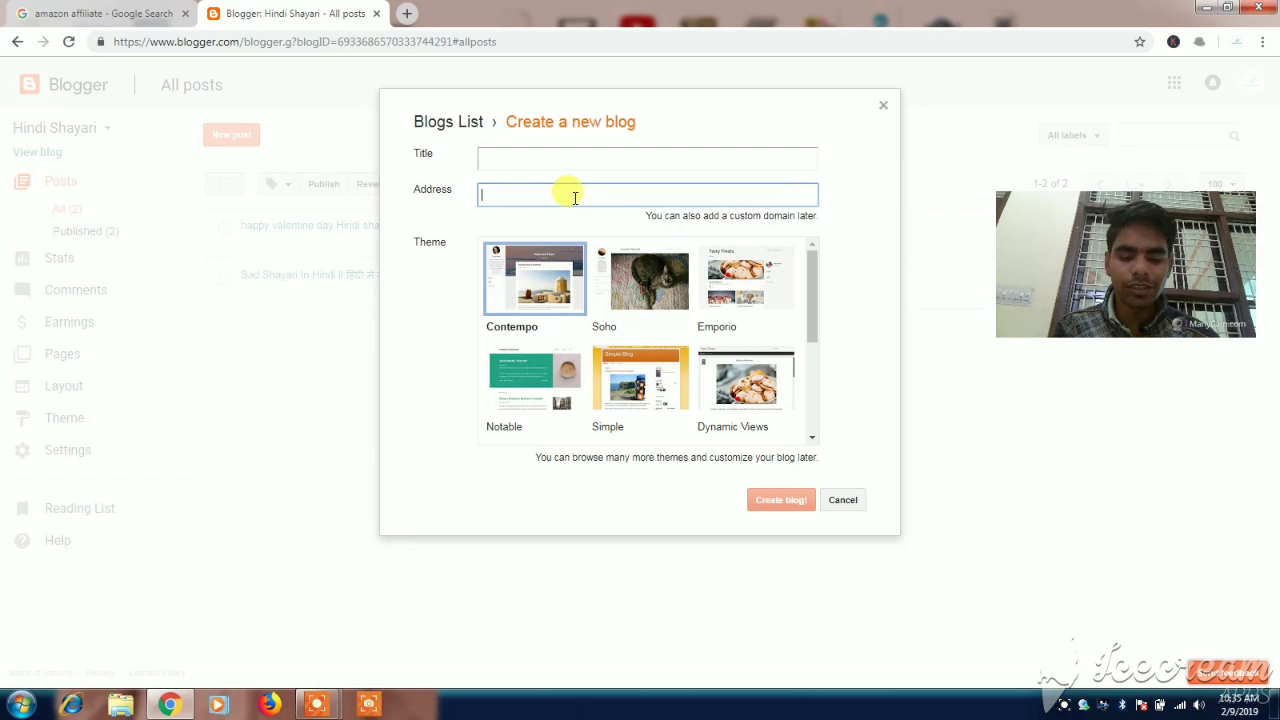
type("amzon")
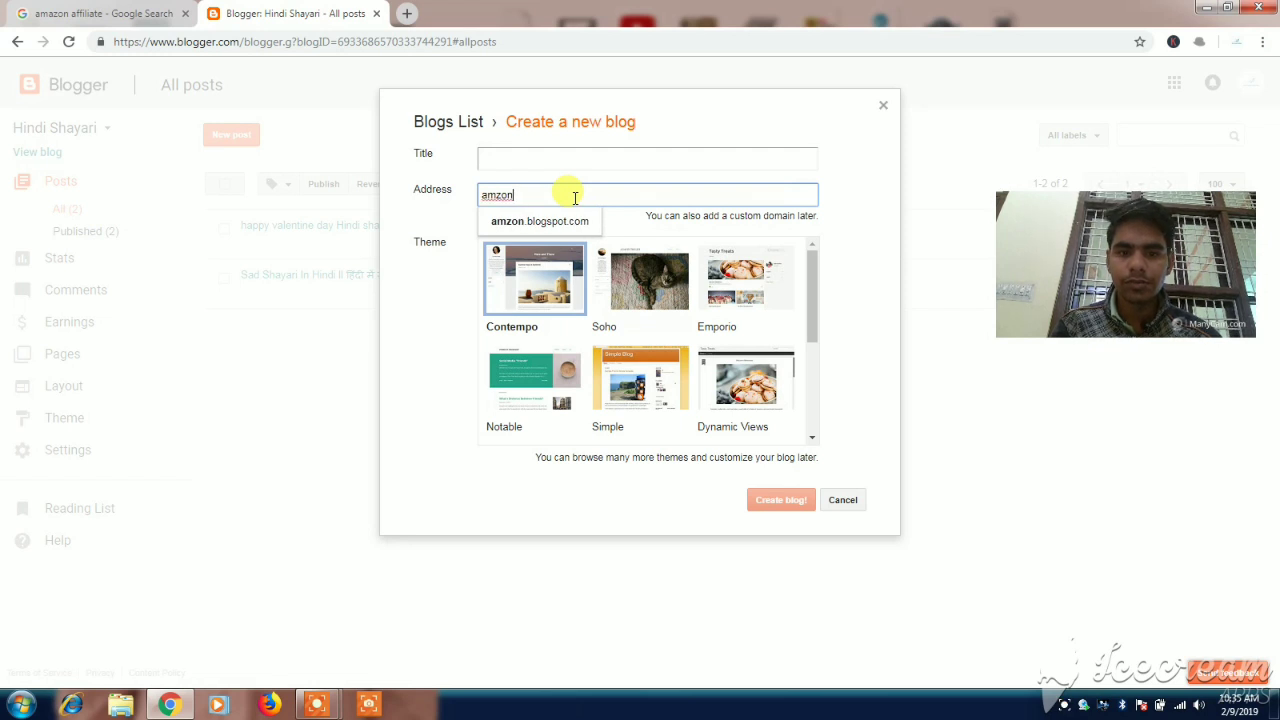
key("BackSpace")
key("BackSpace")
key("BackSpace")
type("azo")
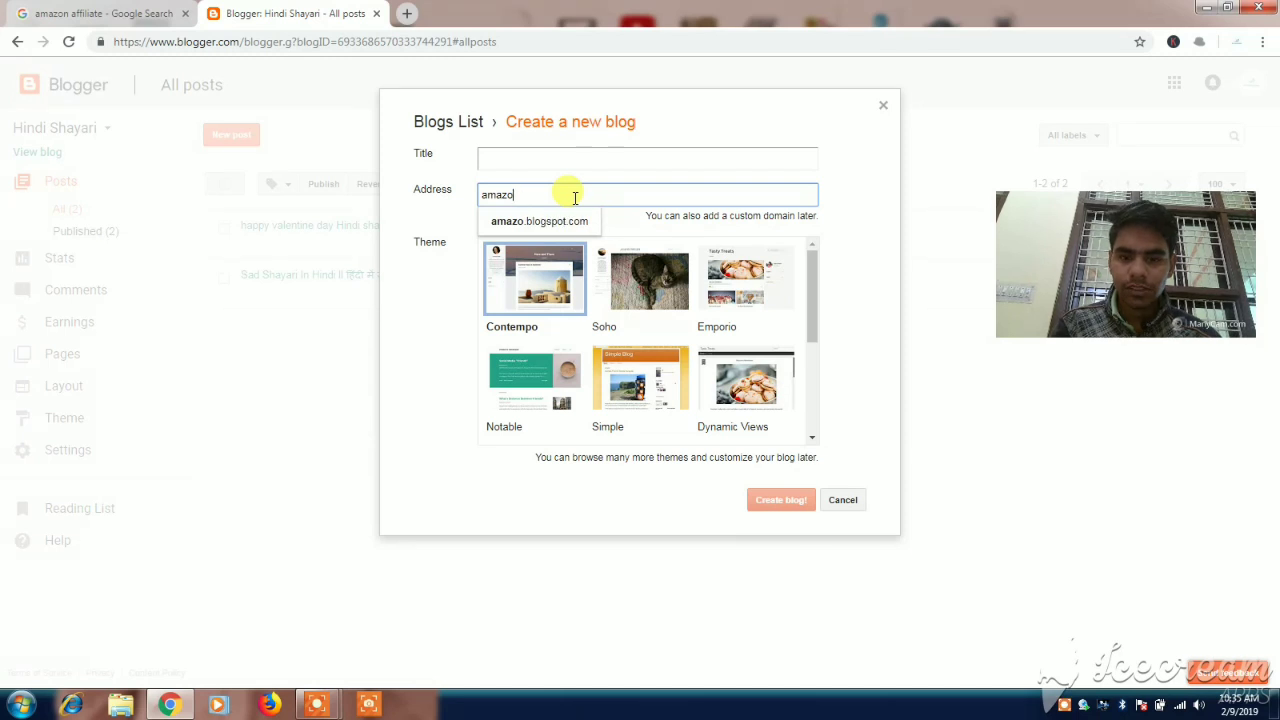
type("mn")
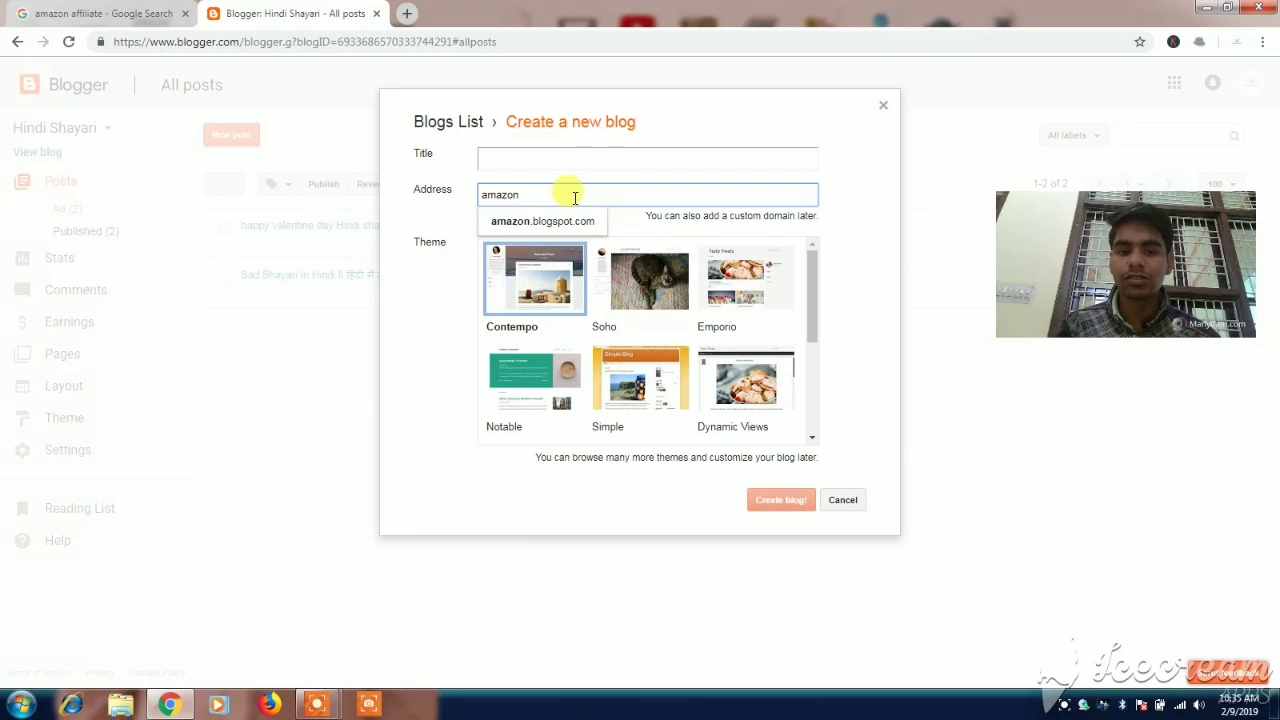
left_click(583, 220)
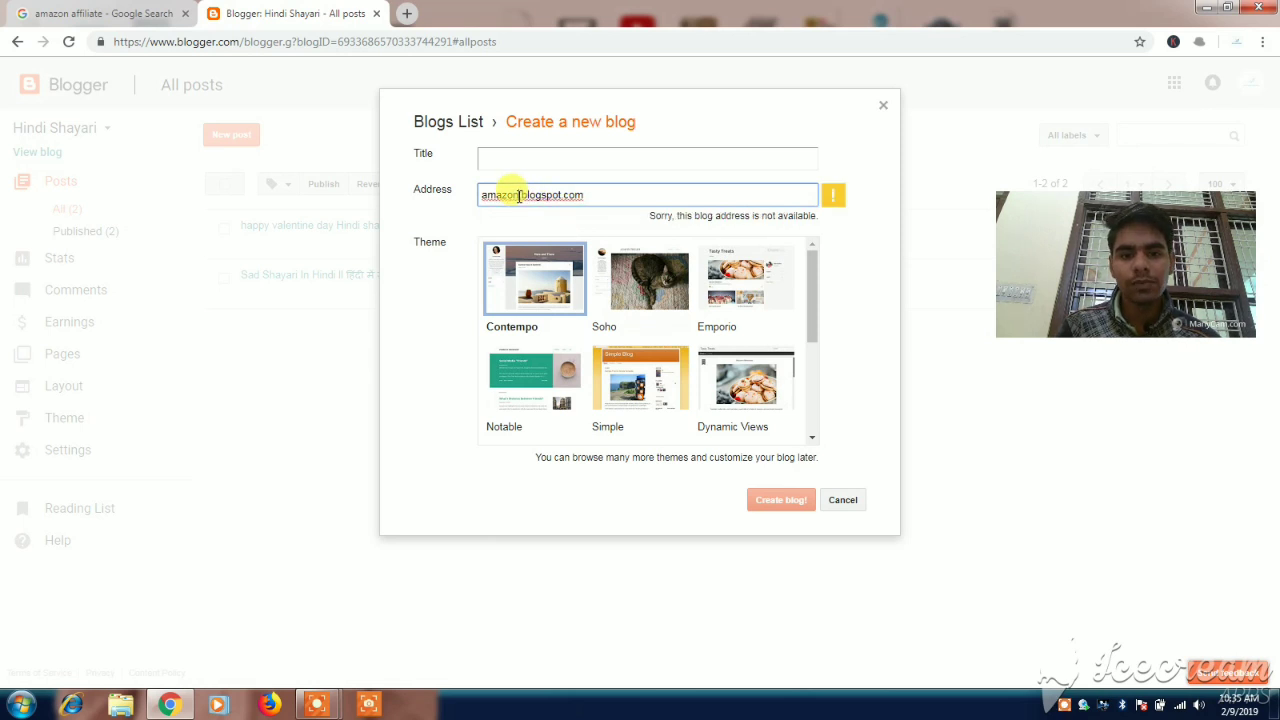
Try amazondeal.blogspot.com as the blog address and remove the added word "deal".
left_click(519, 195)
type("deal")
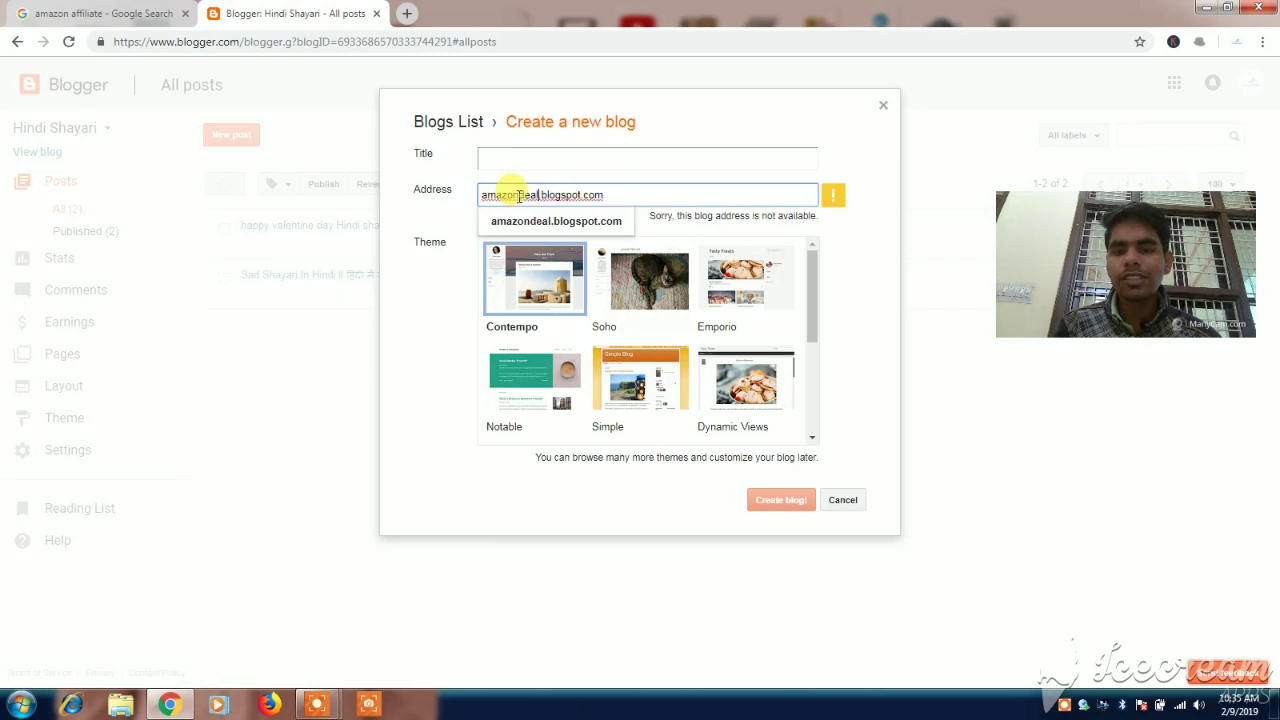
key("BackSpace")
key("BackSpace")
key("BackSpace")
key("BackSpace")
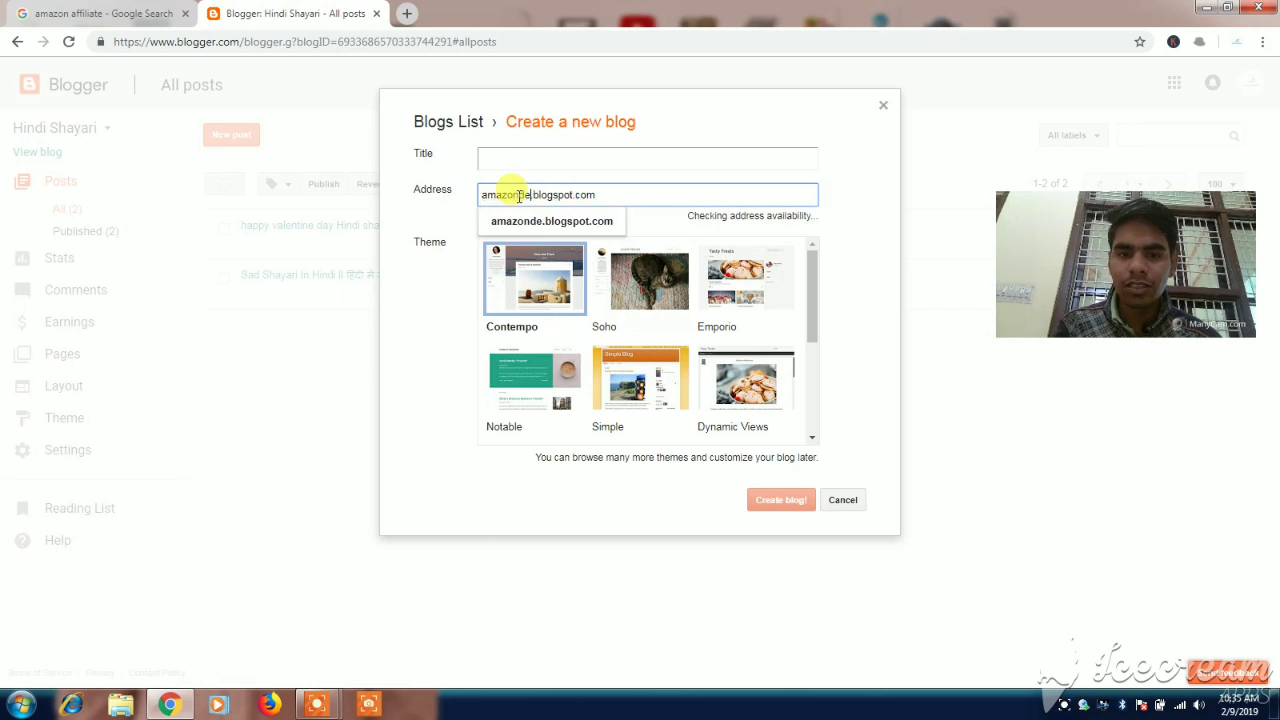
Try amazonbestdeal.blogspot.com as the blog address and remove the word "deal".
type("bestde")
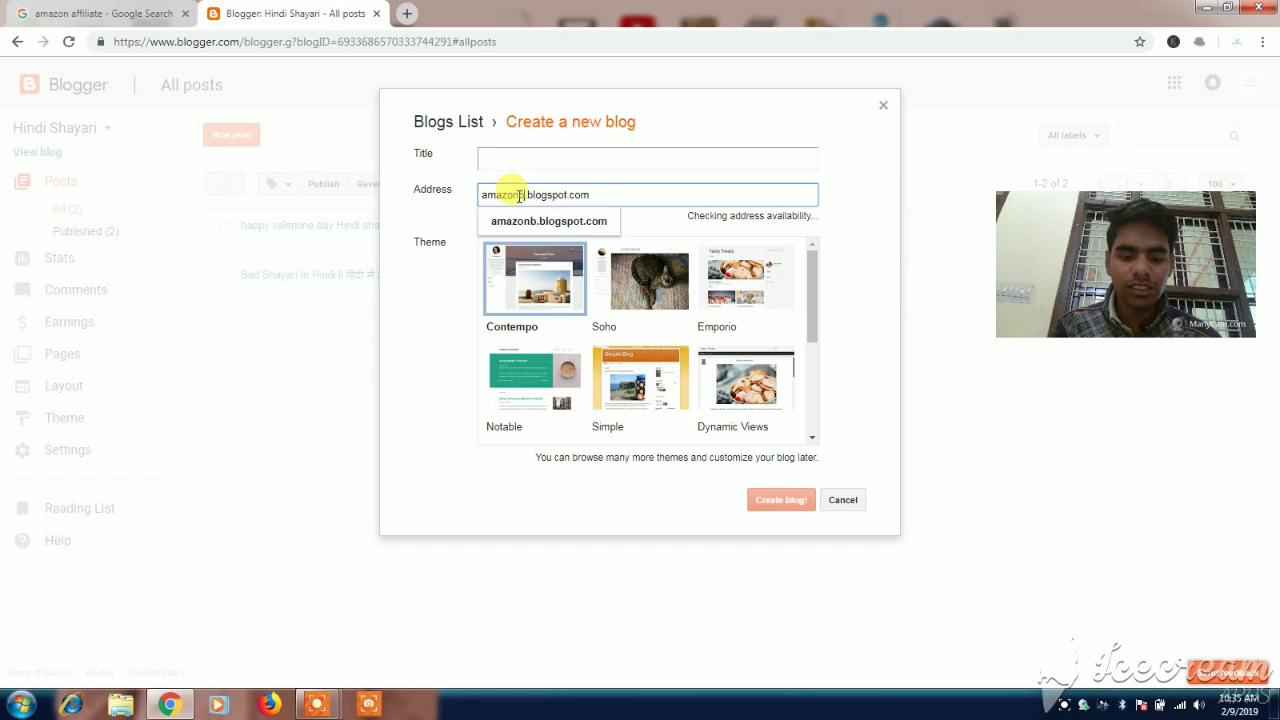
type("al")
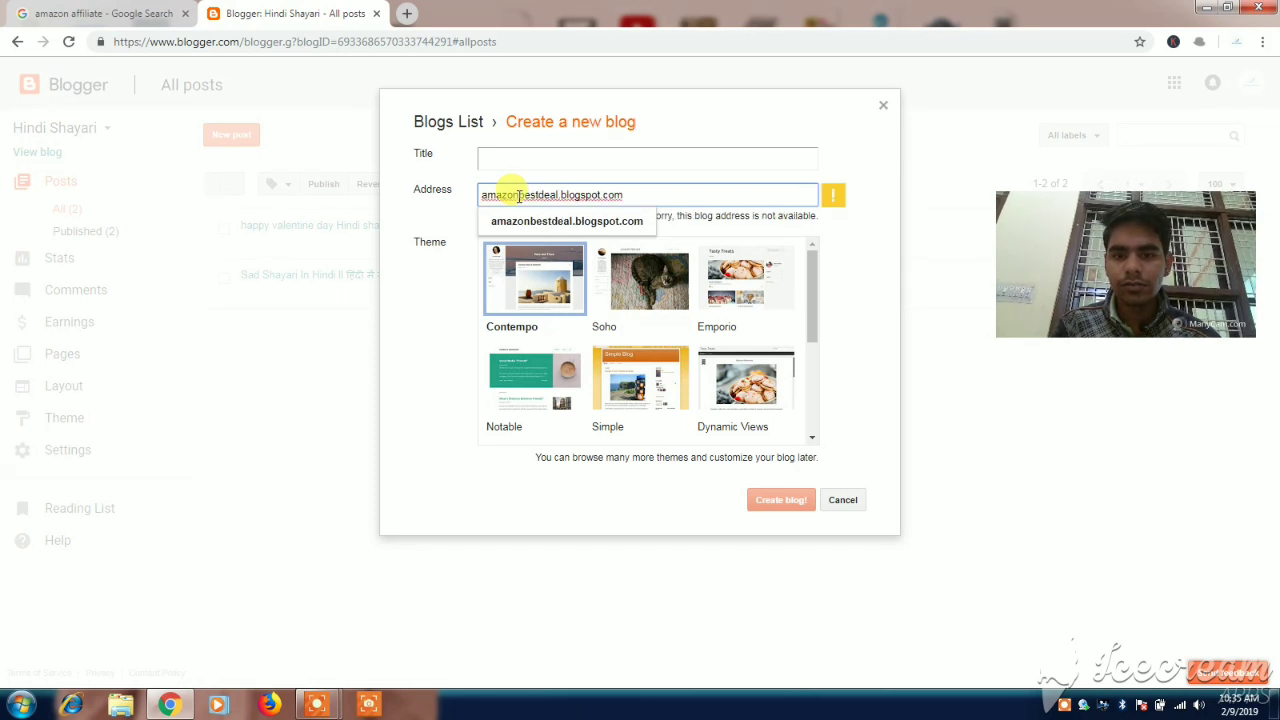
key("BackSpace")
key("BackSpace")
key("BackSpace")
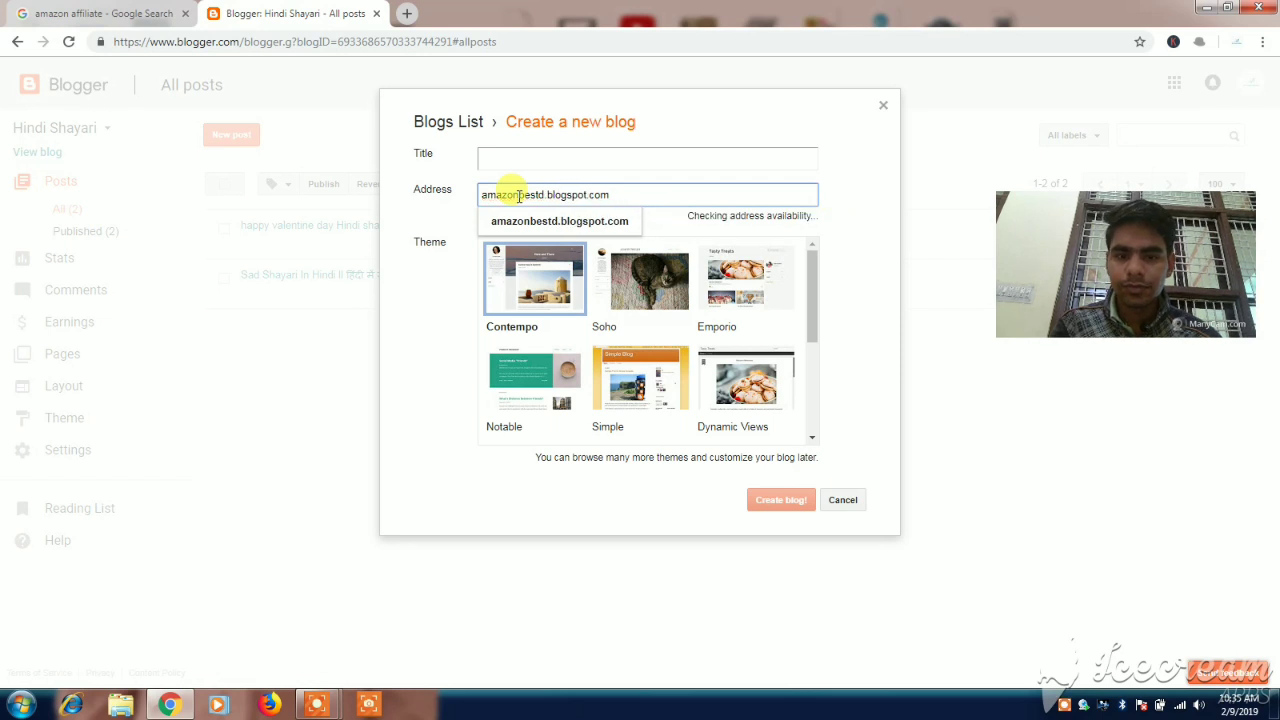
key("BackSpace")
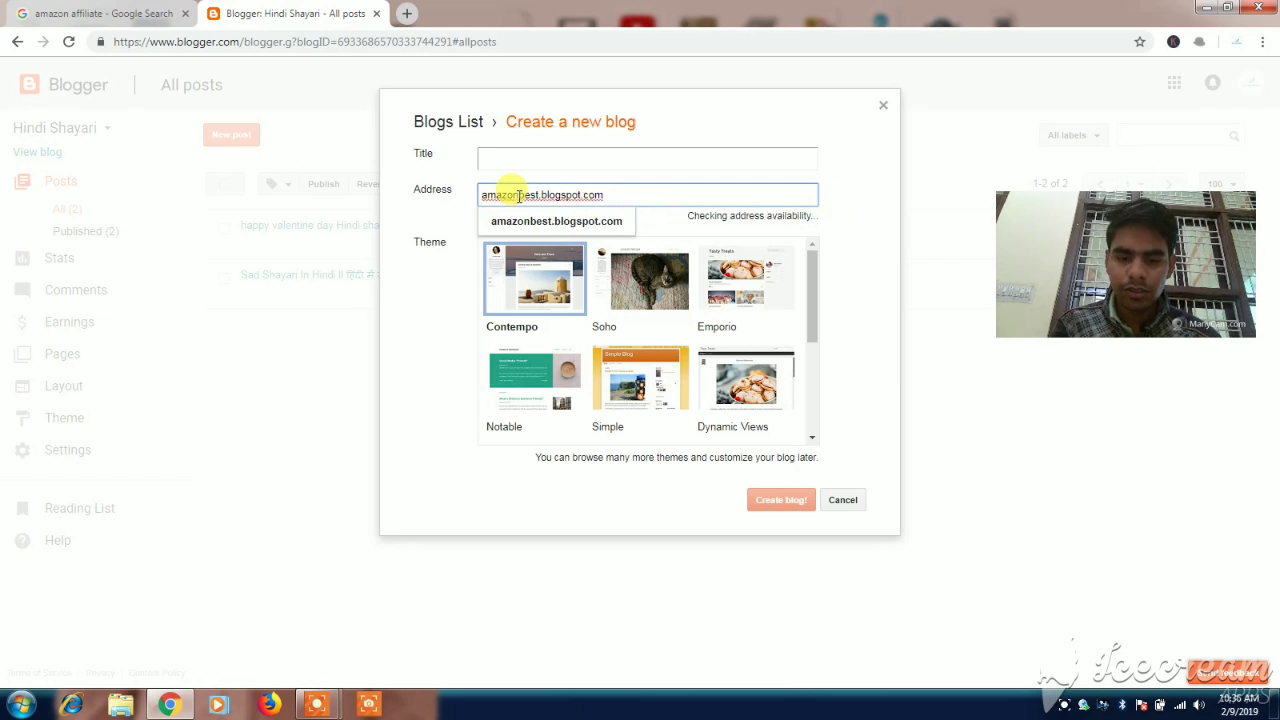
Try amazonbestoffer.blogspot.com as the blog address and cut it back to amazon.blogspot.com.
type("offer")
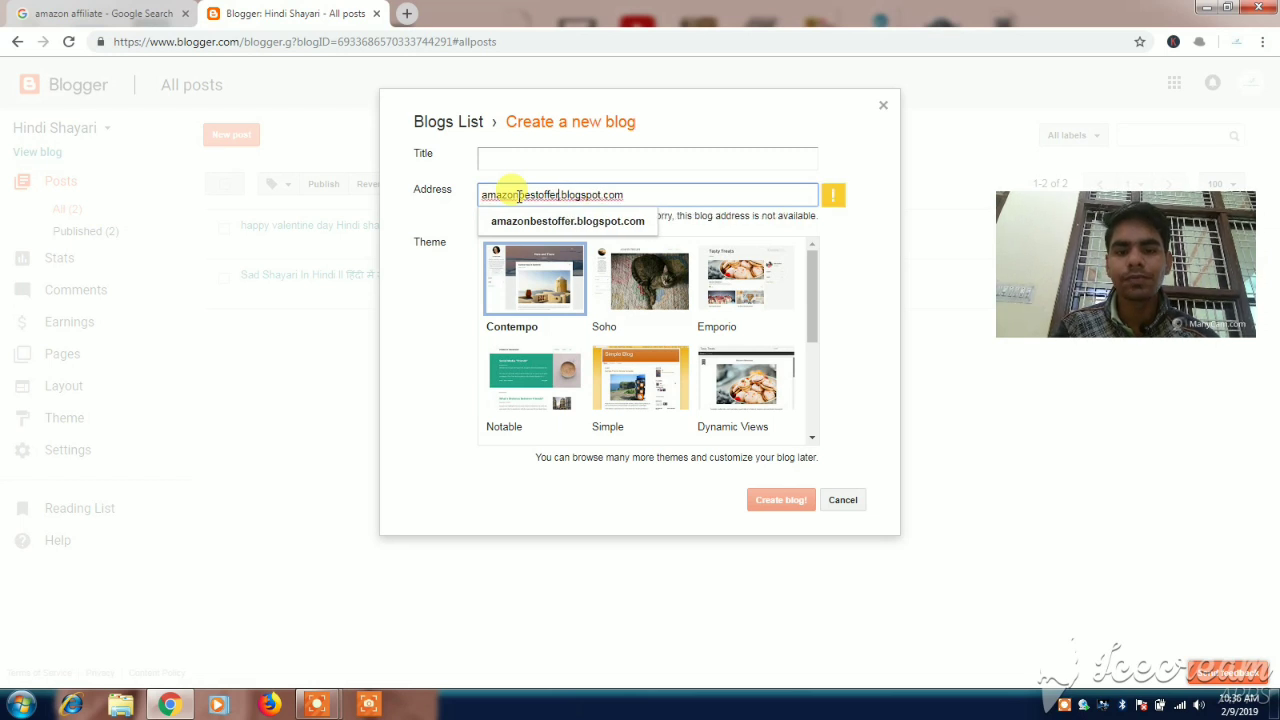
key("BackSpace")
key("BackSpace")
key("BackSpace")
key("BackSpace")
key("BackSpace")
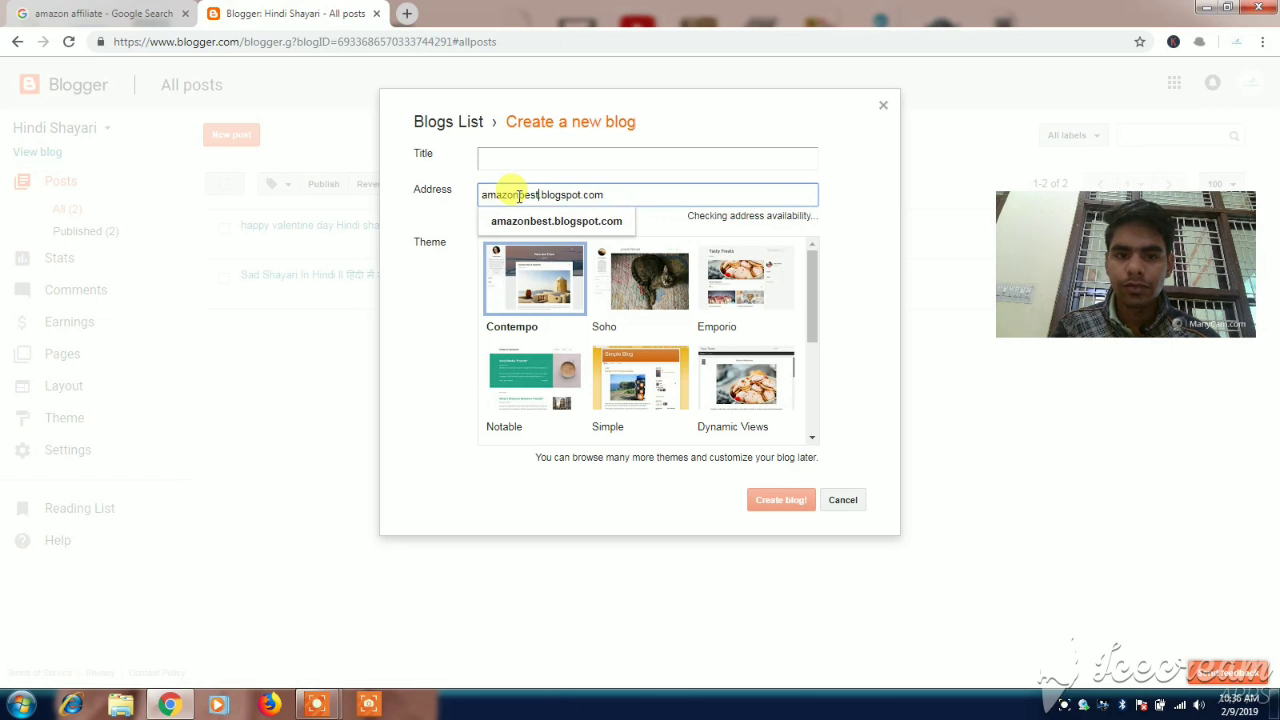
key("BackSpace")
key("BackSpace")
key("BackSpace")
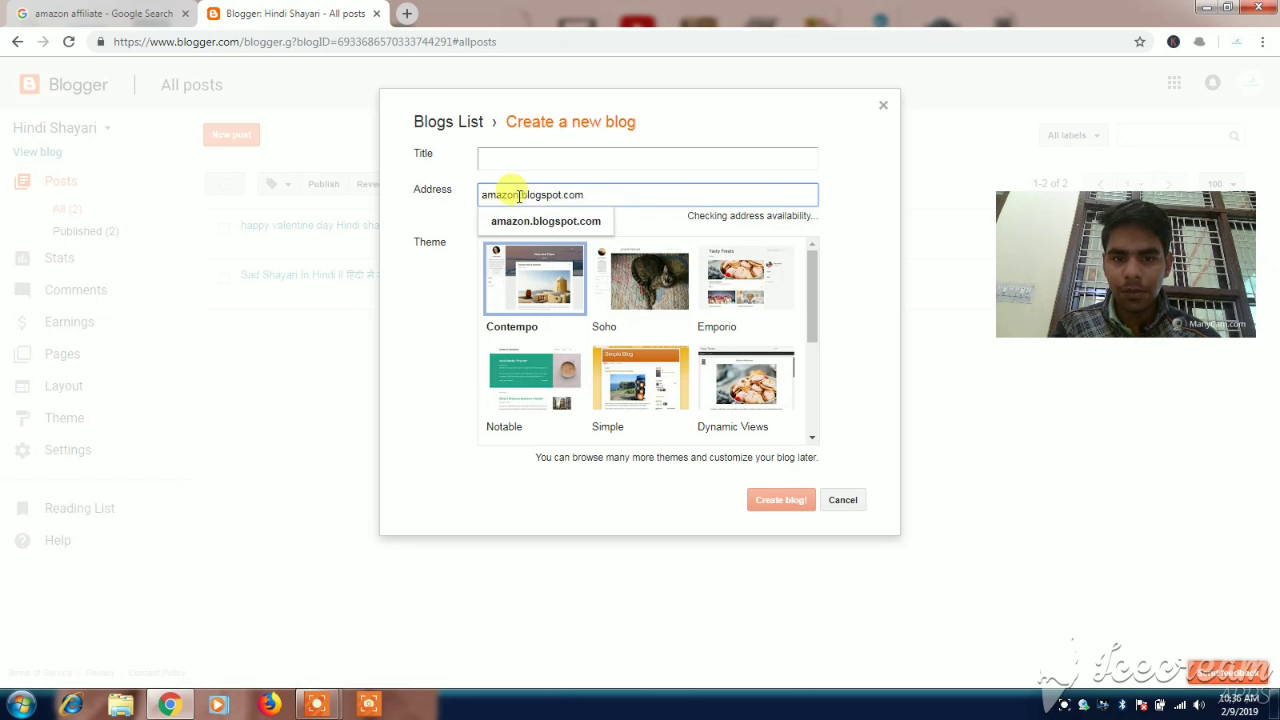
Try amazonindiabest.blogspot.com and amazonindiabestdeal.blogspot.com as the blog address, then remove the word "deal" again.
type("india")
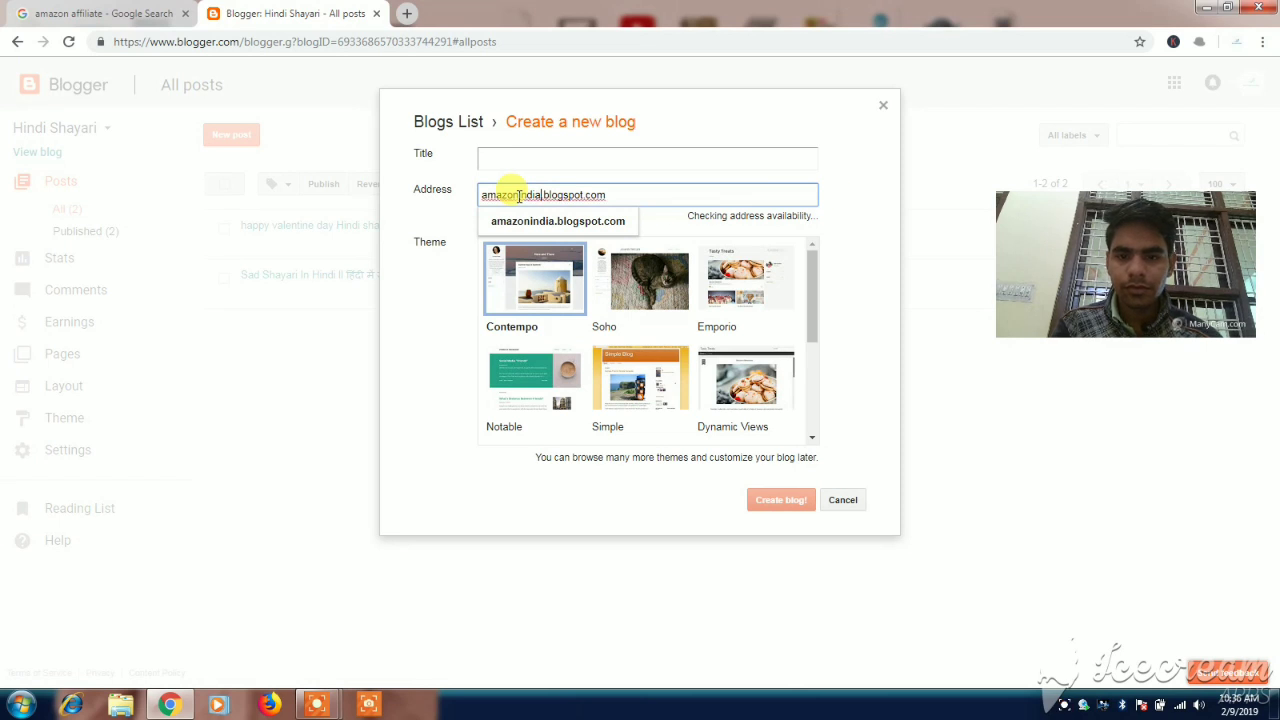
type("best")
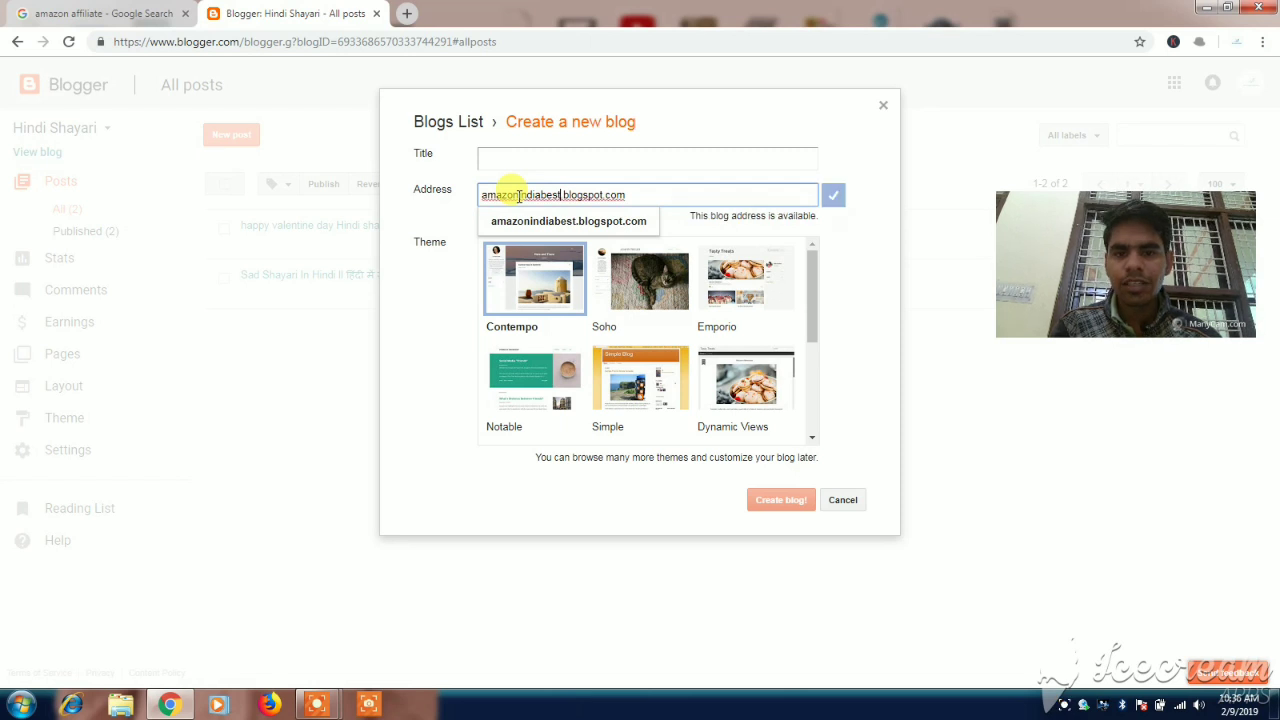
type("deal")
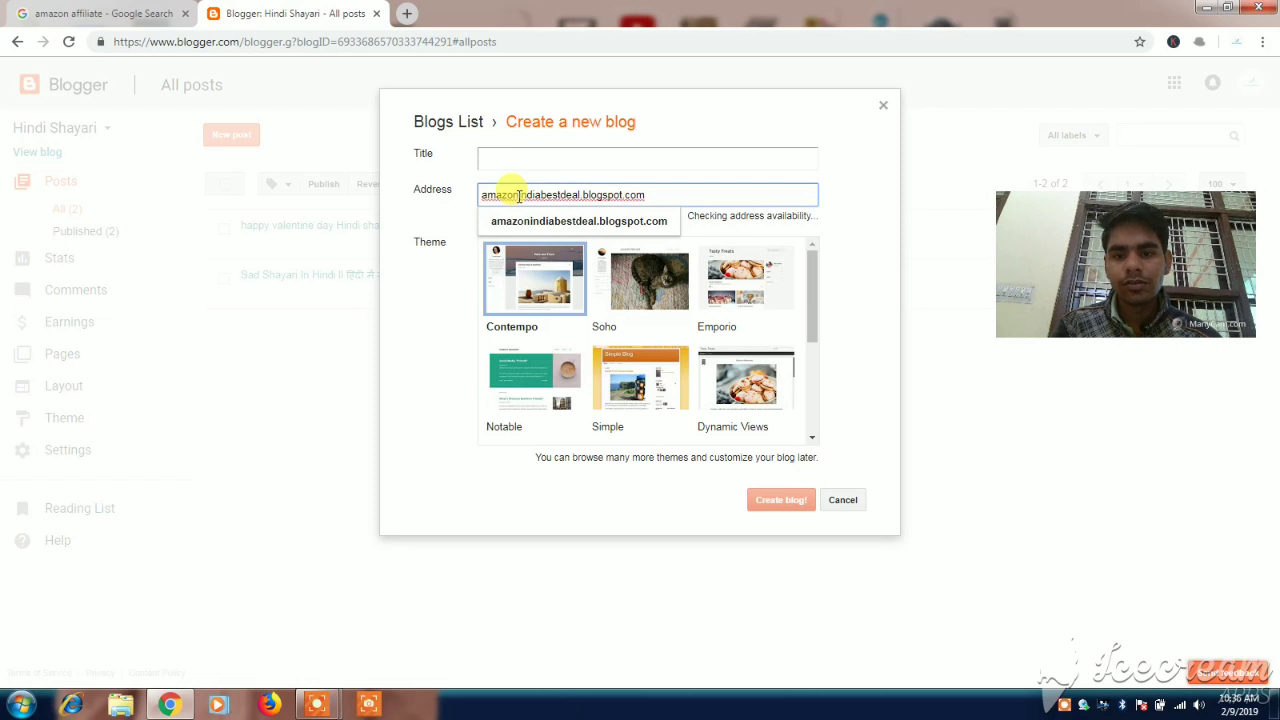
key("BackSpace")
key("BackSpace")
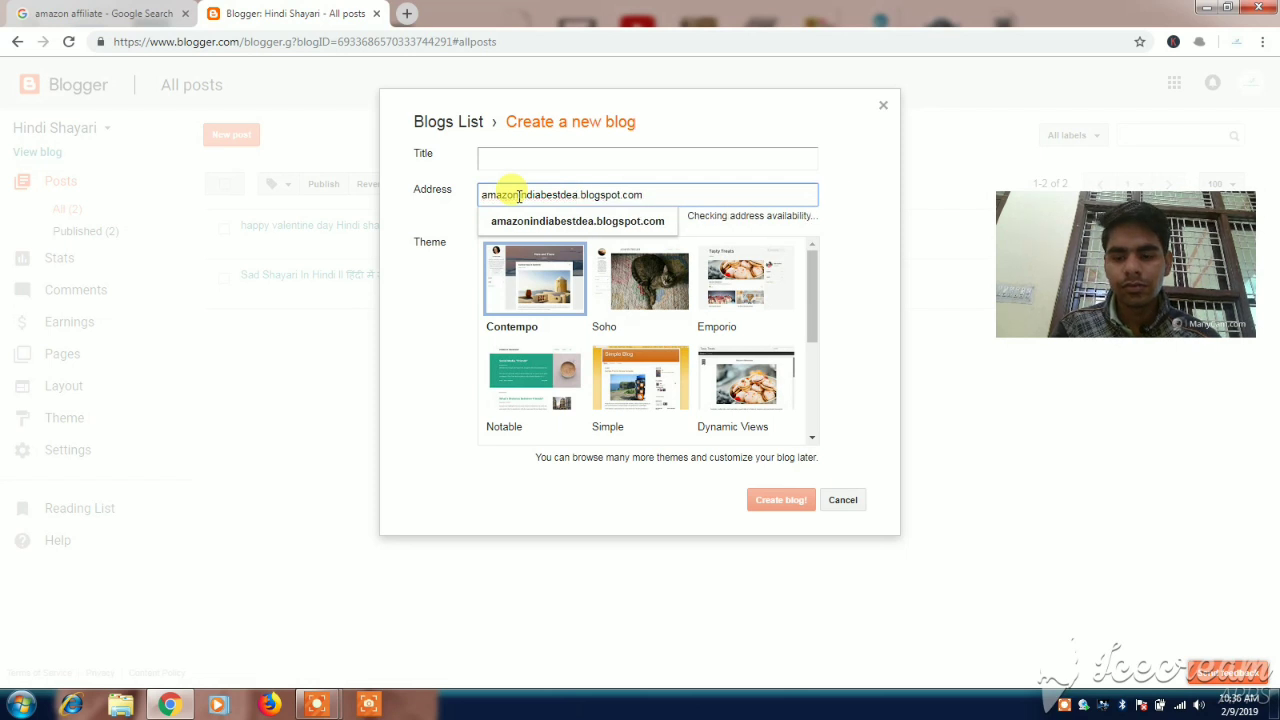
key("BackSpace")
key("BackSpace")
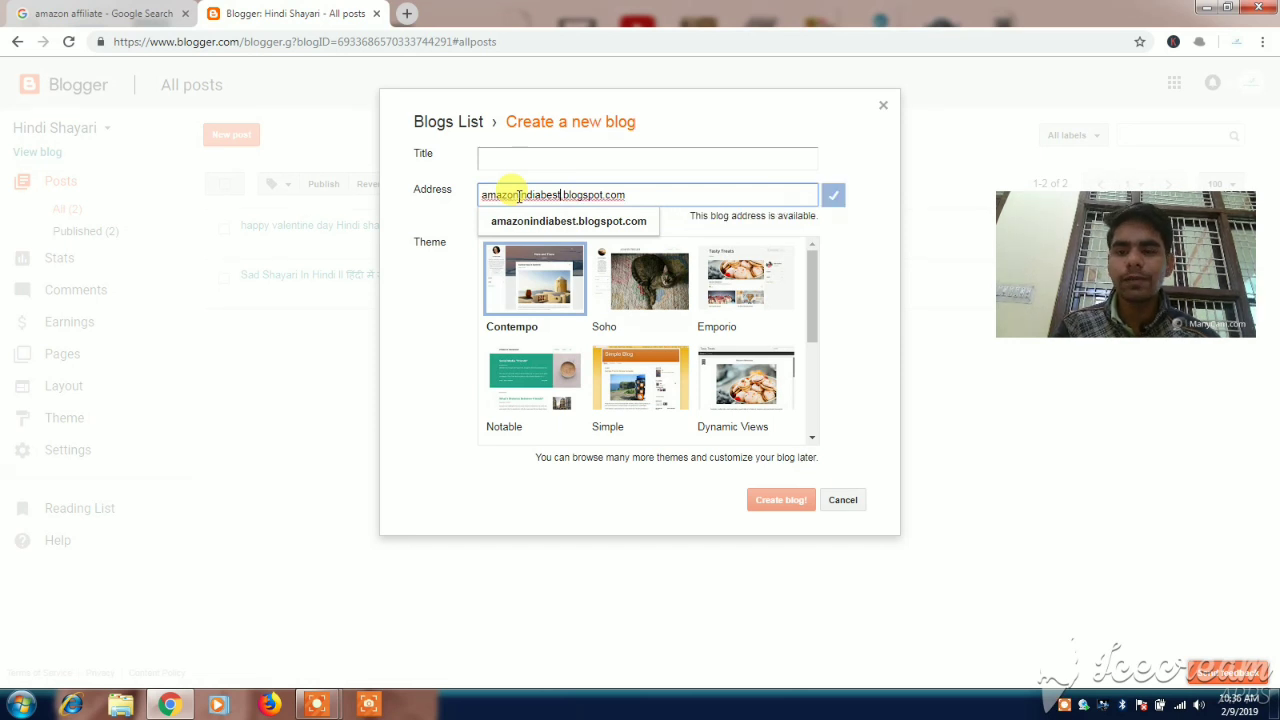
Change the blog address to eamazonindia.blogspot.com by dropping "best" and adding an "e" in front.
key("BackSpace")
key("BackSpace")
key("BackSpace")
key("BackSpace")
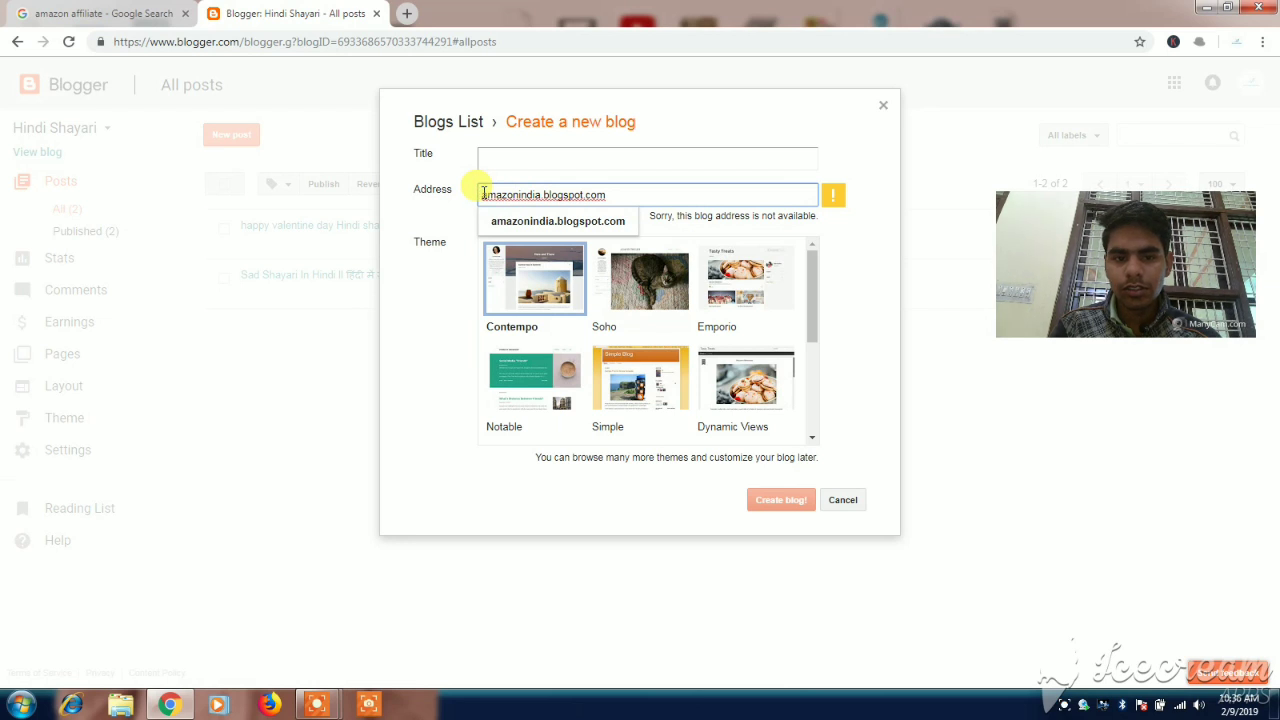
left_click(482, 194)
type("e")
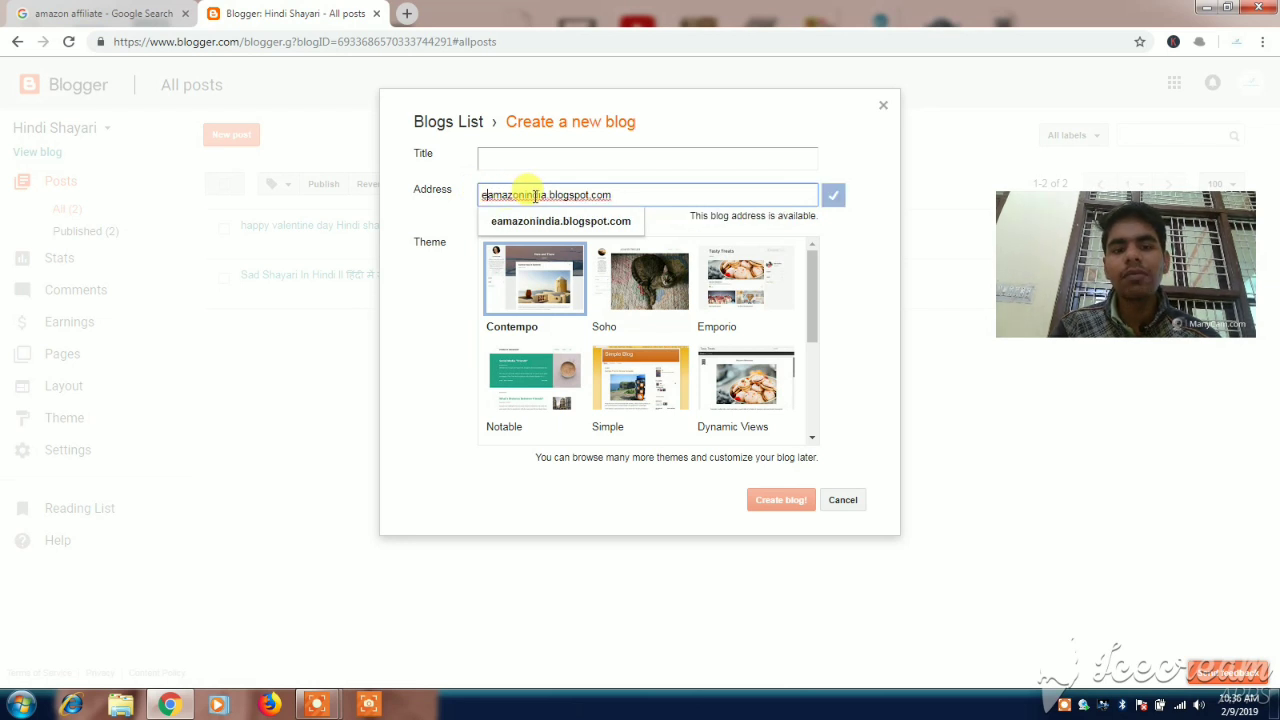
Create the blog with the title "E Amazon India" and the Emporio theme.
left_click(560, 153)
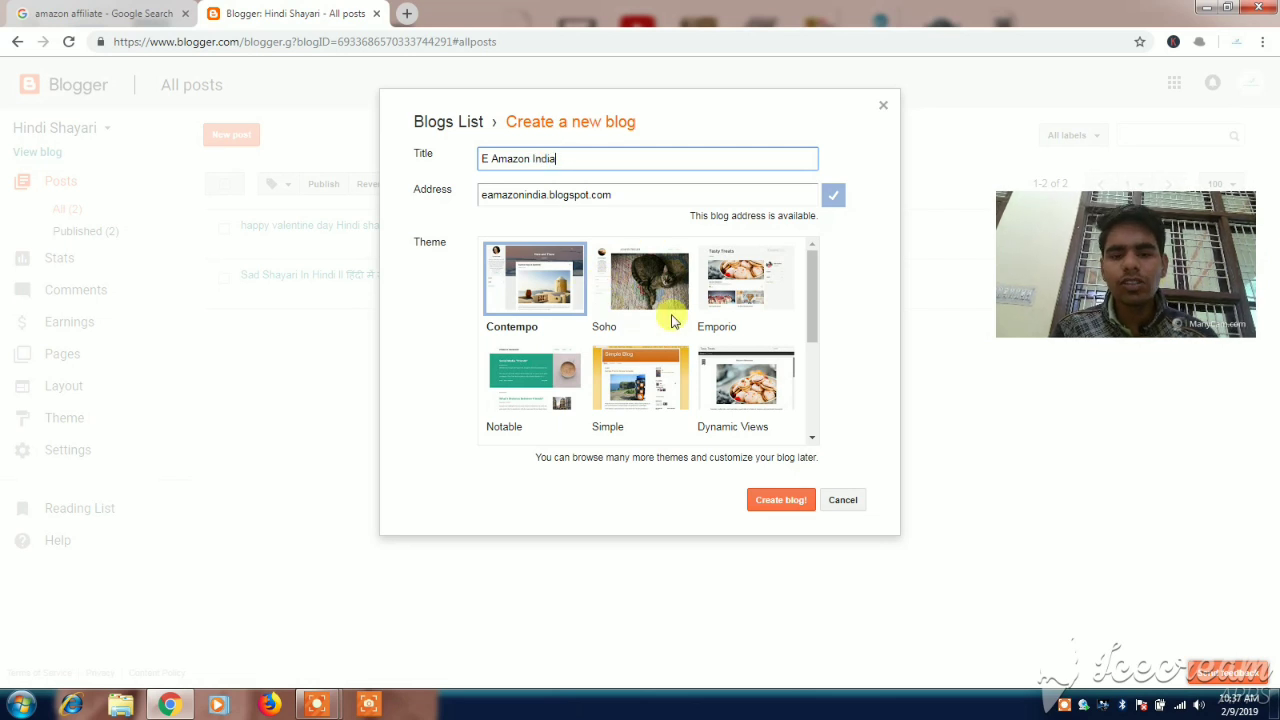
mouse_move(815, 287)
left_mouse_down()
mouse_move(809, 343)
mouse_move(809, 299)
left_mouse_up()
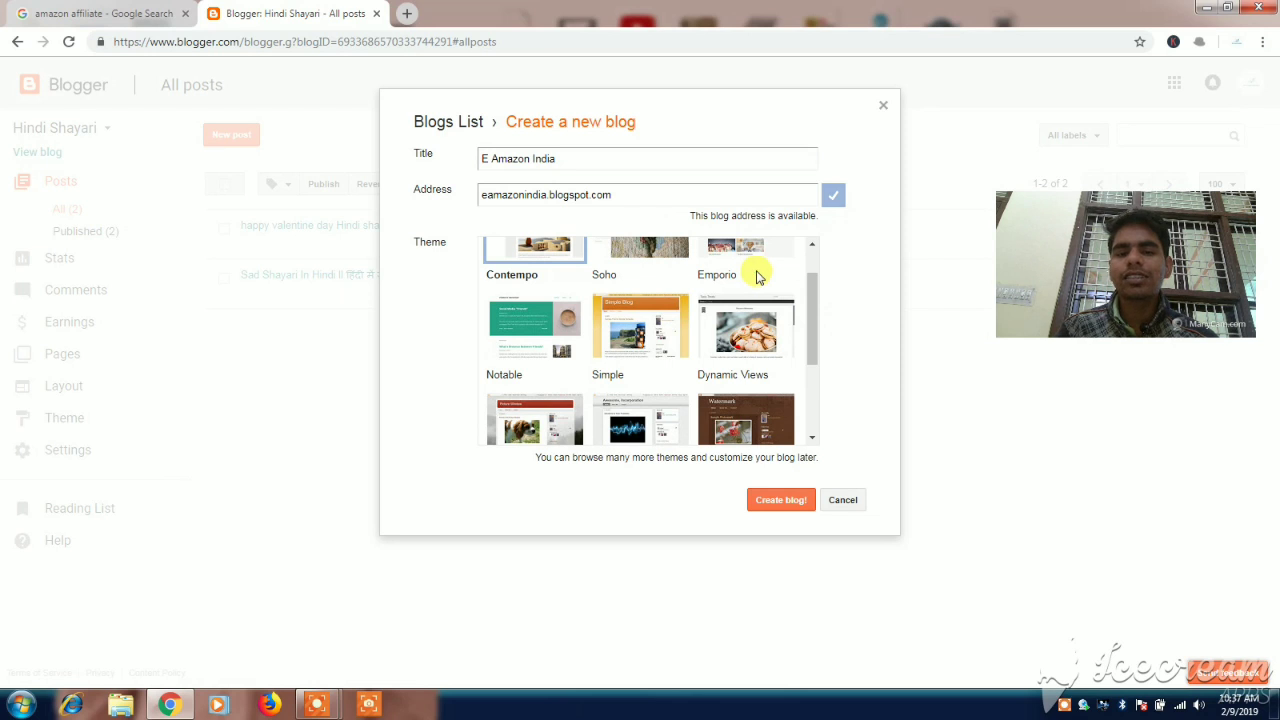
left_click(751, 246)
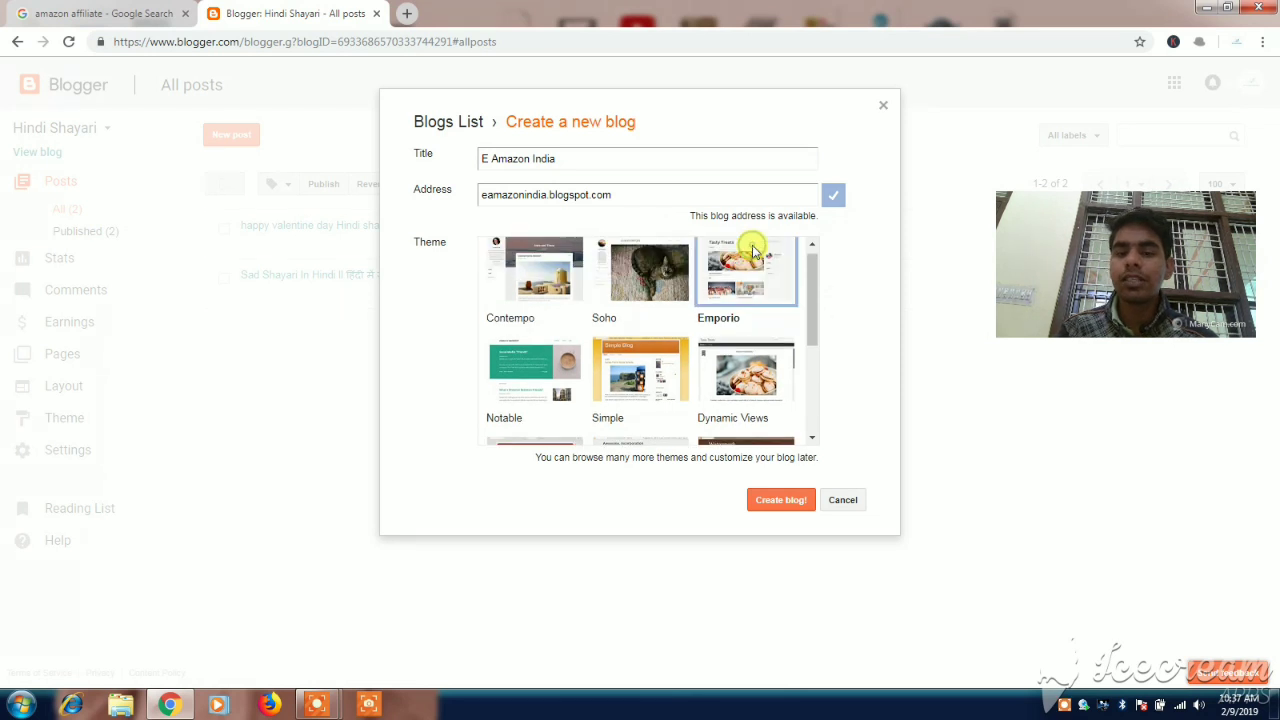
left_click(763, 505)
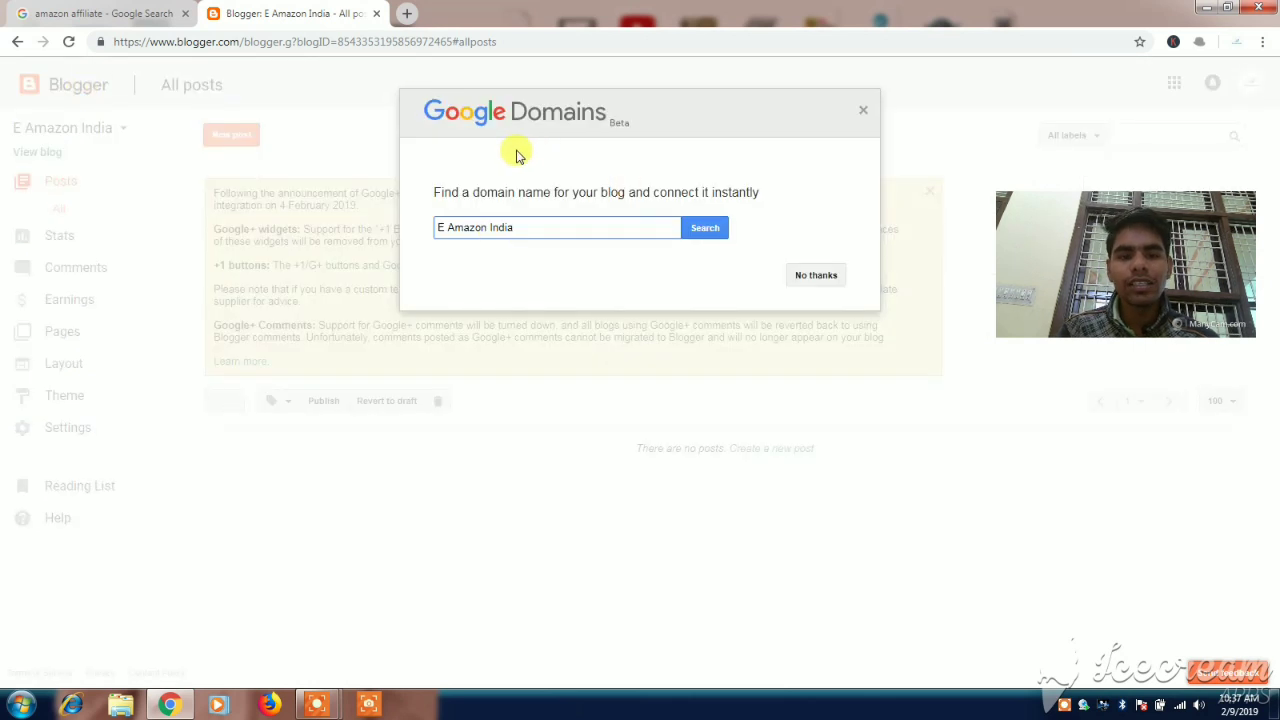
Dismiss the Google Domains offer and view the new E Amazon India blog.
left_click(862, 112)
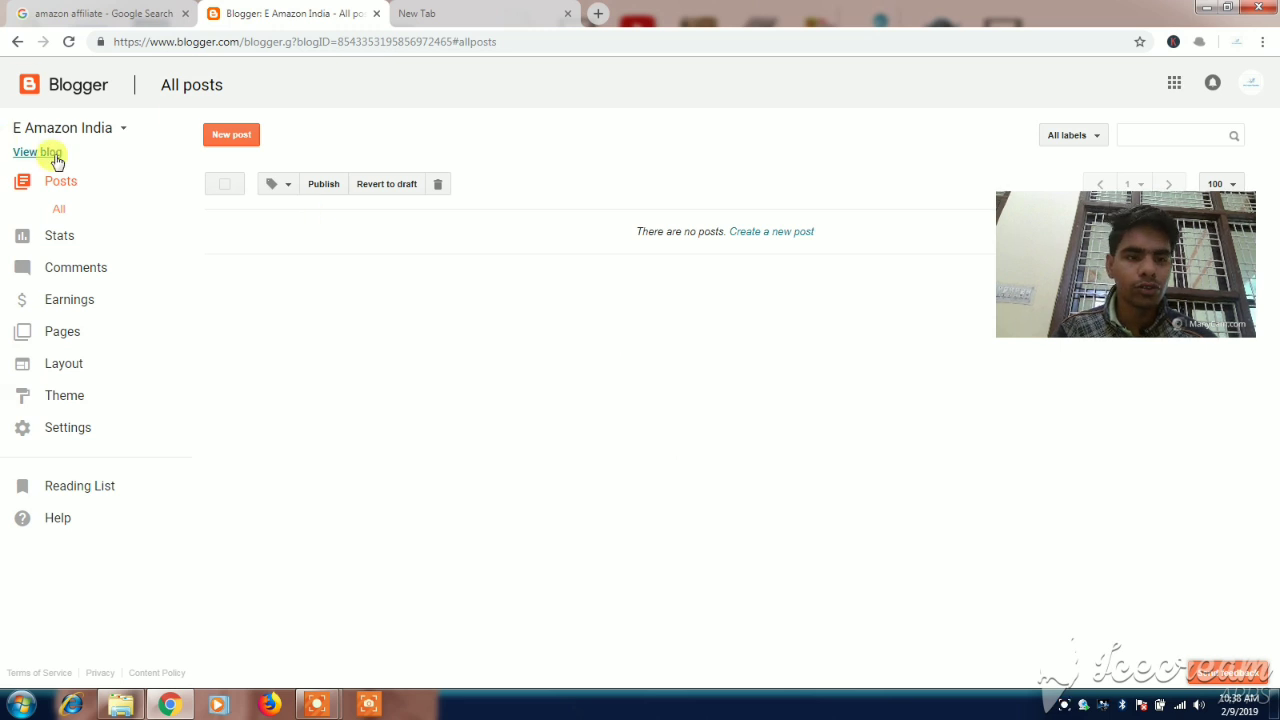
left_click(52, 156)
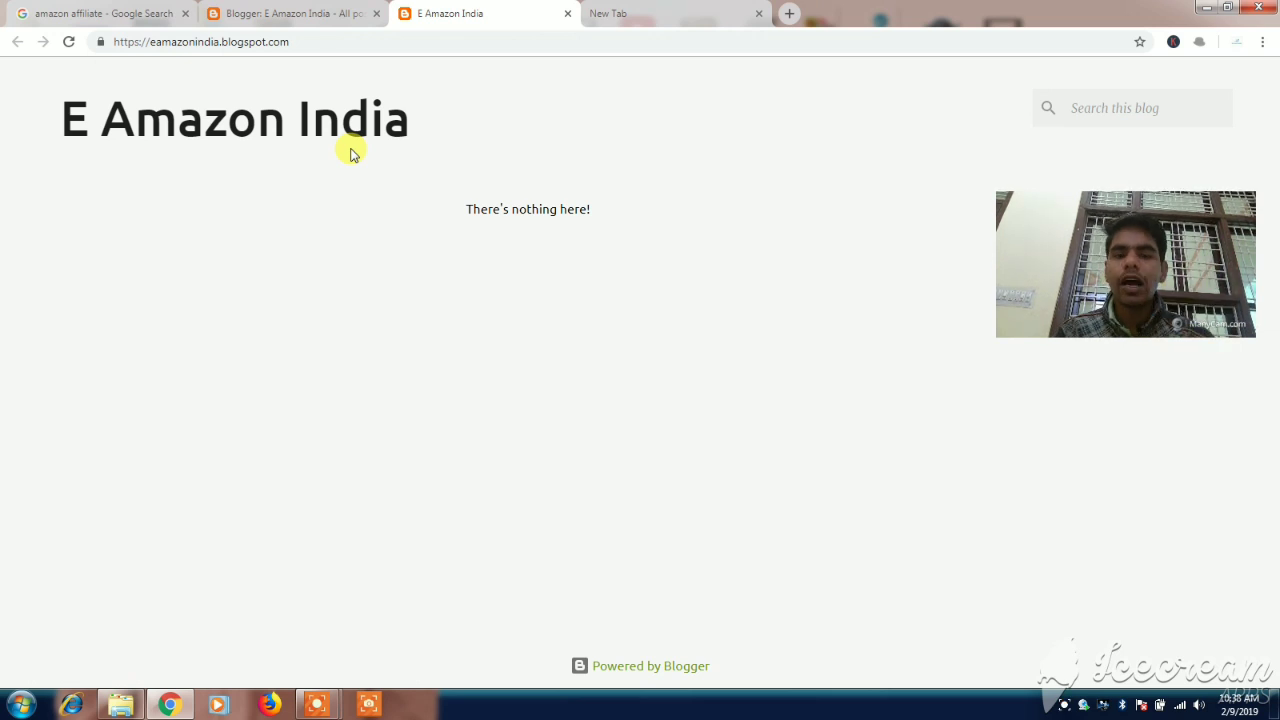
Run a Google search for "blogger theme for free" in the empty browser tab.
left_click(668, 8)
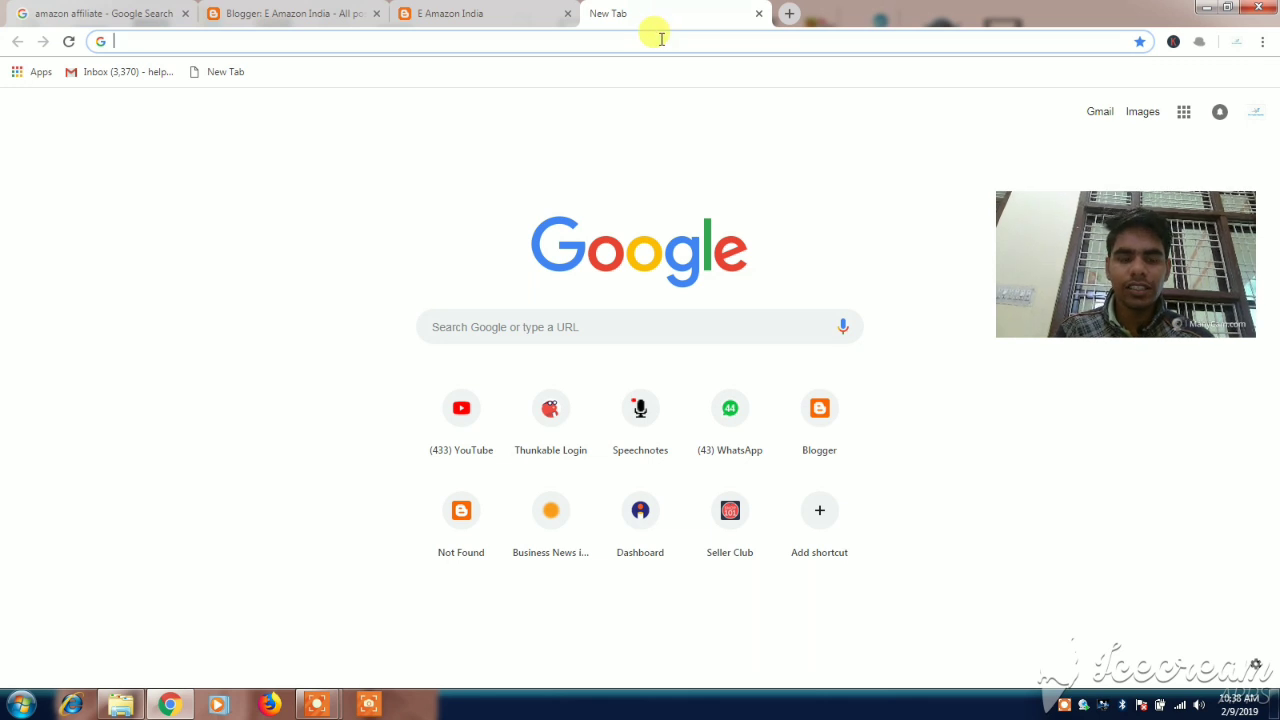
type("blo")
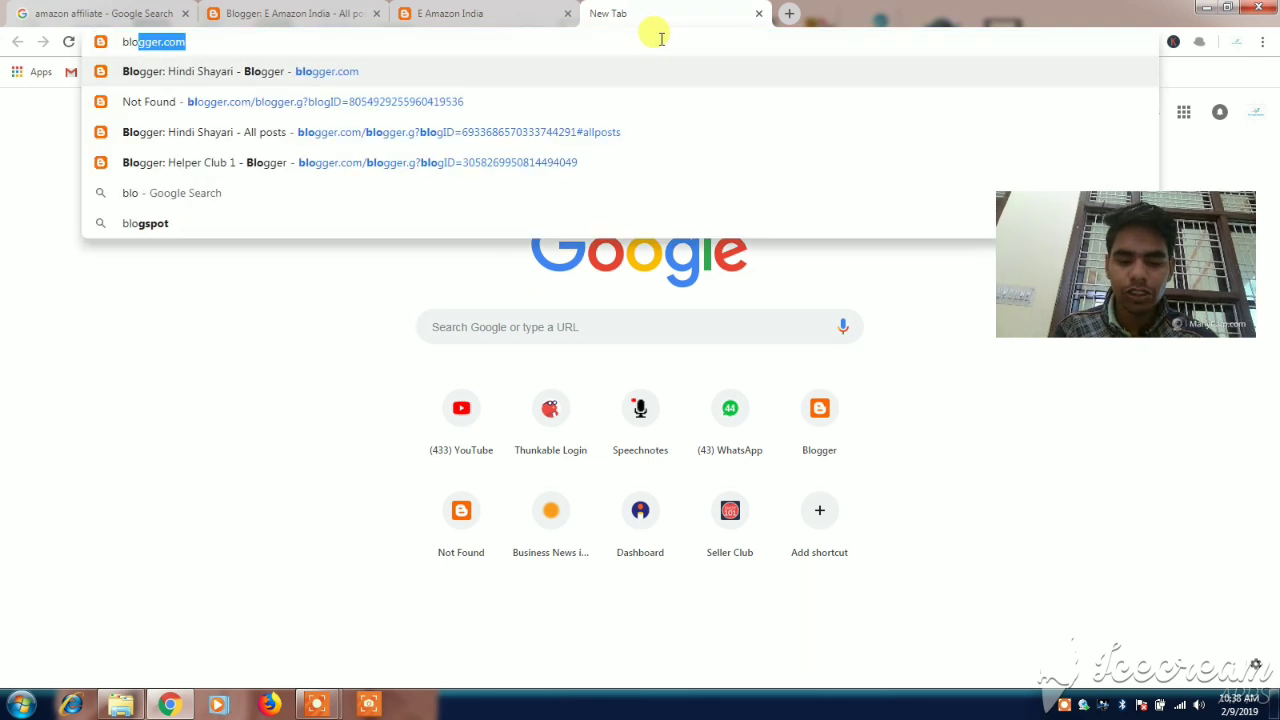
type("gger ")
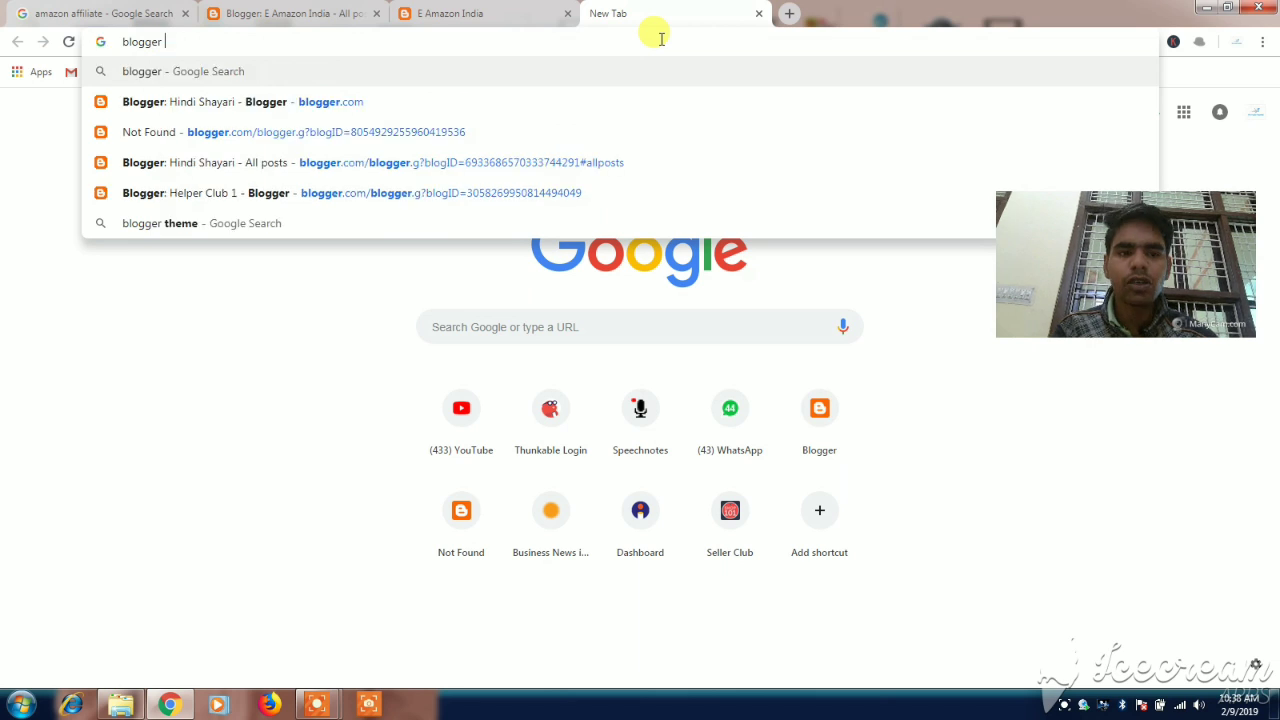
type("theme")
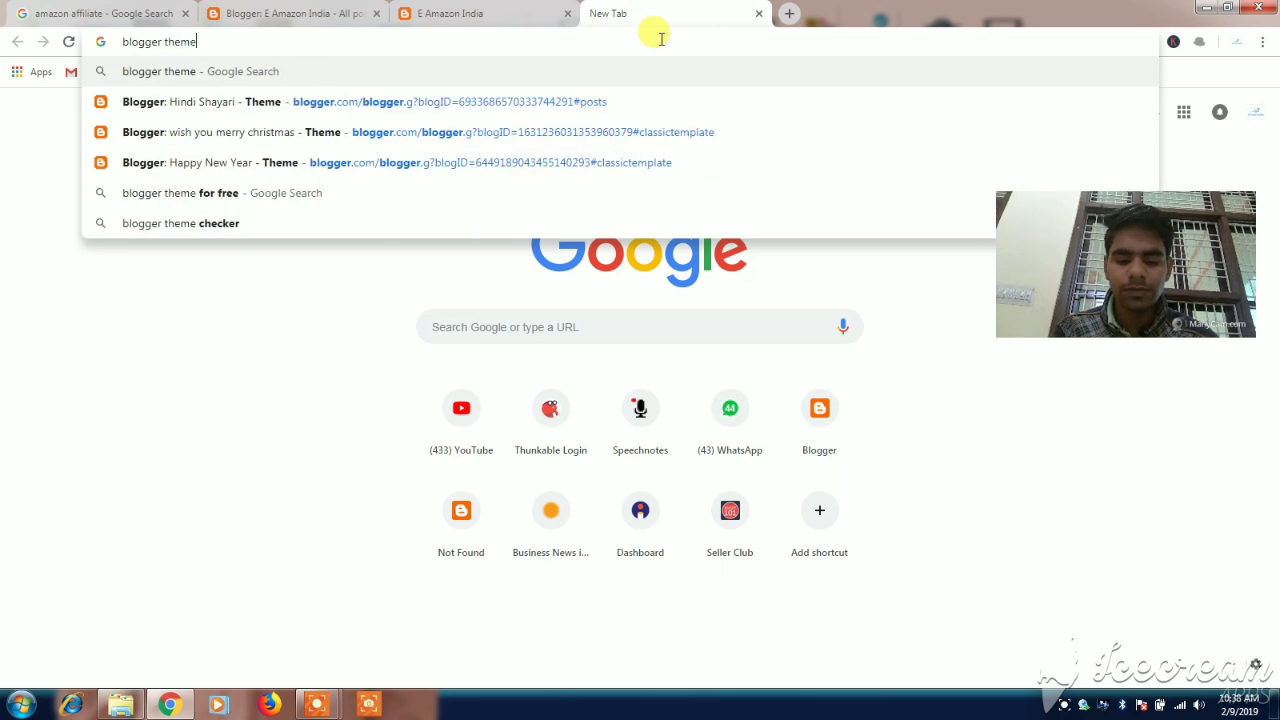
type(" d")
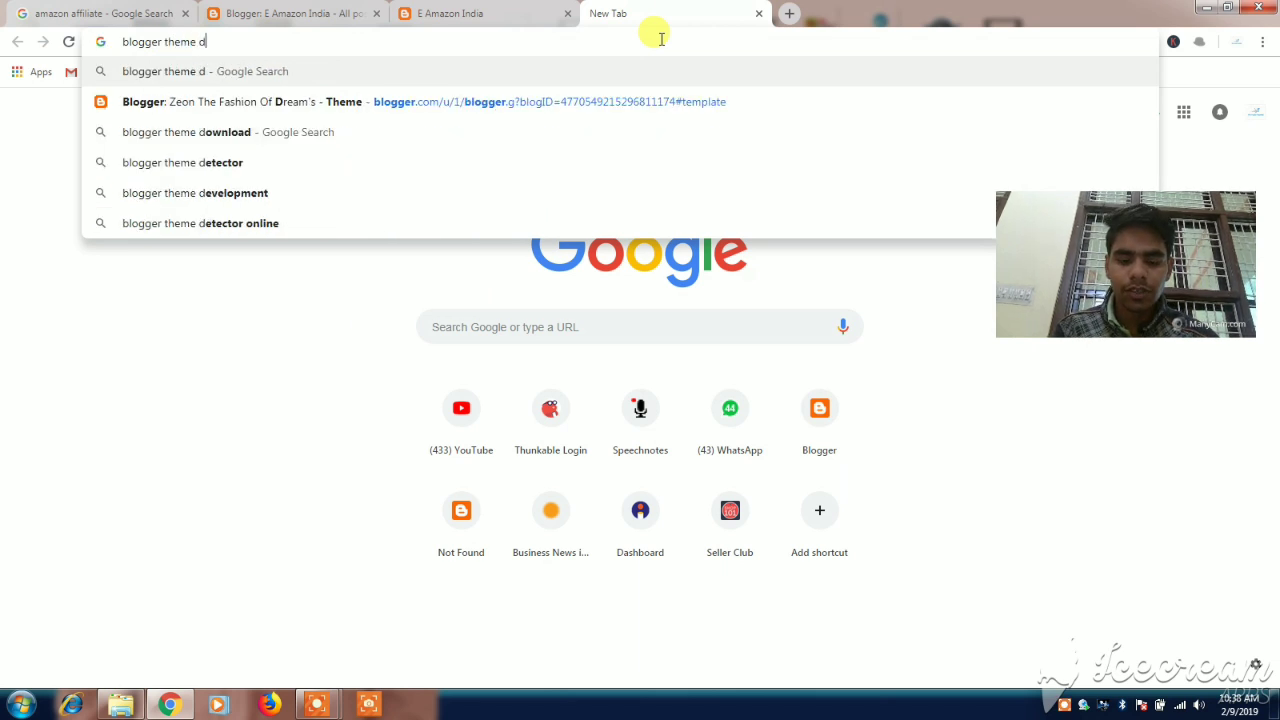
key("BackSpace")
type("for free")
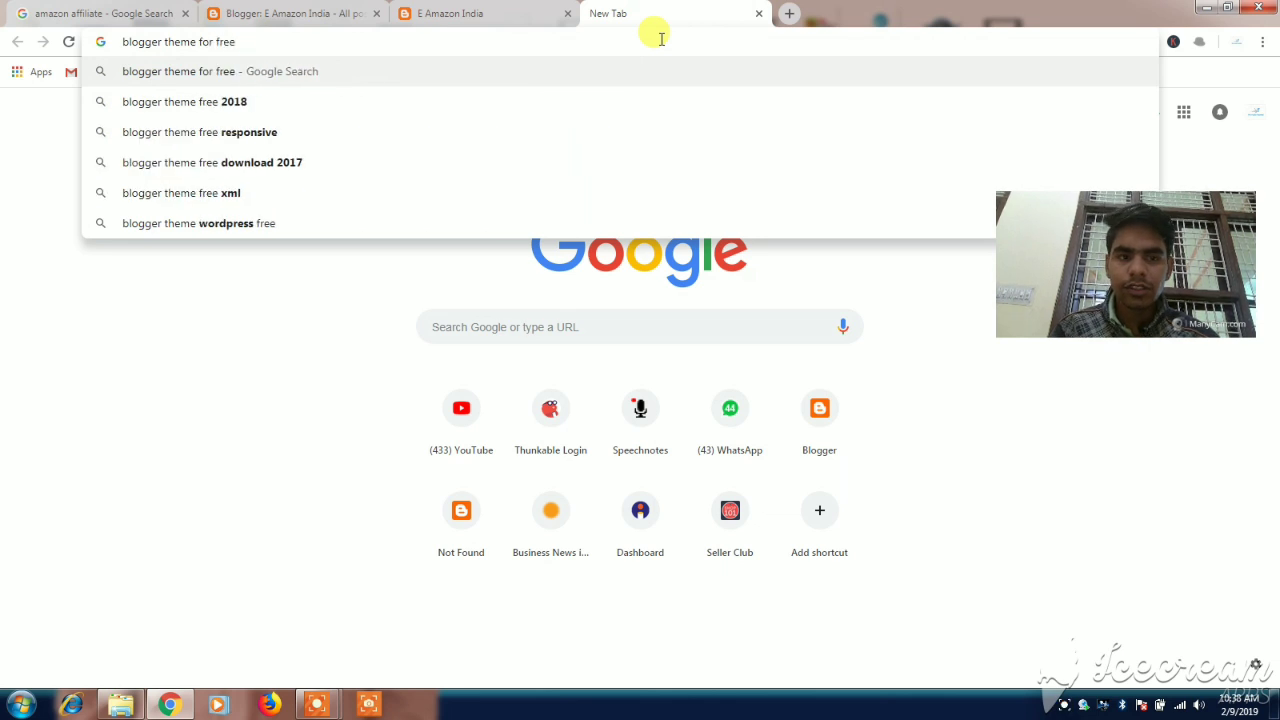
key("Return")
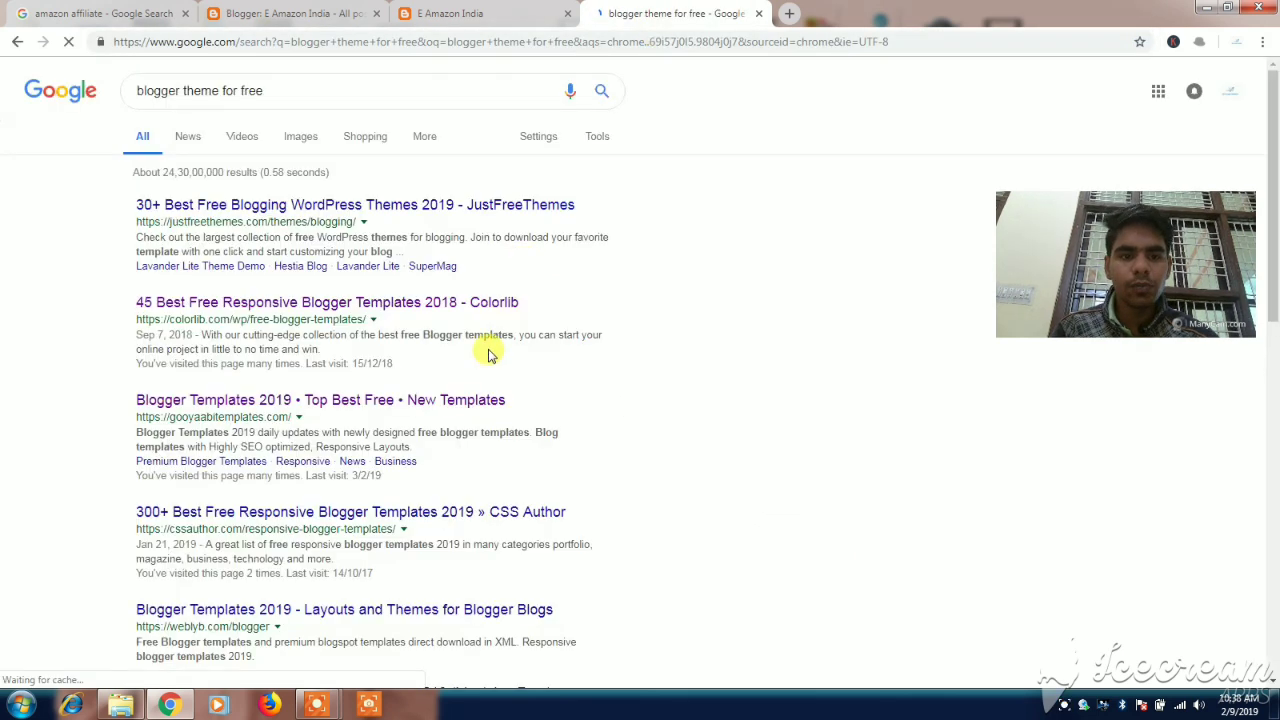
Look at Colorlib's free Blogger templates article and the new blog, then return to the search results.
left_click(491, 303)
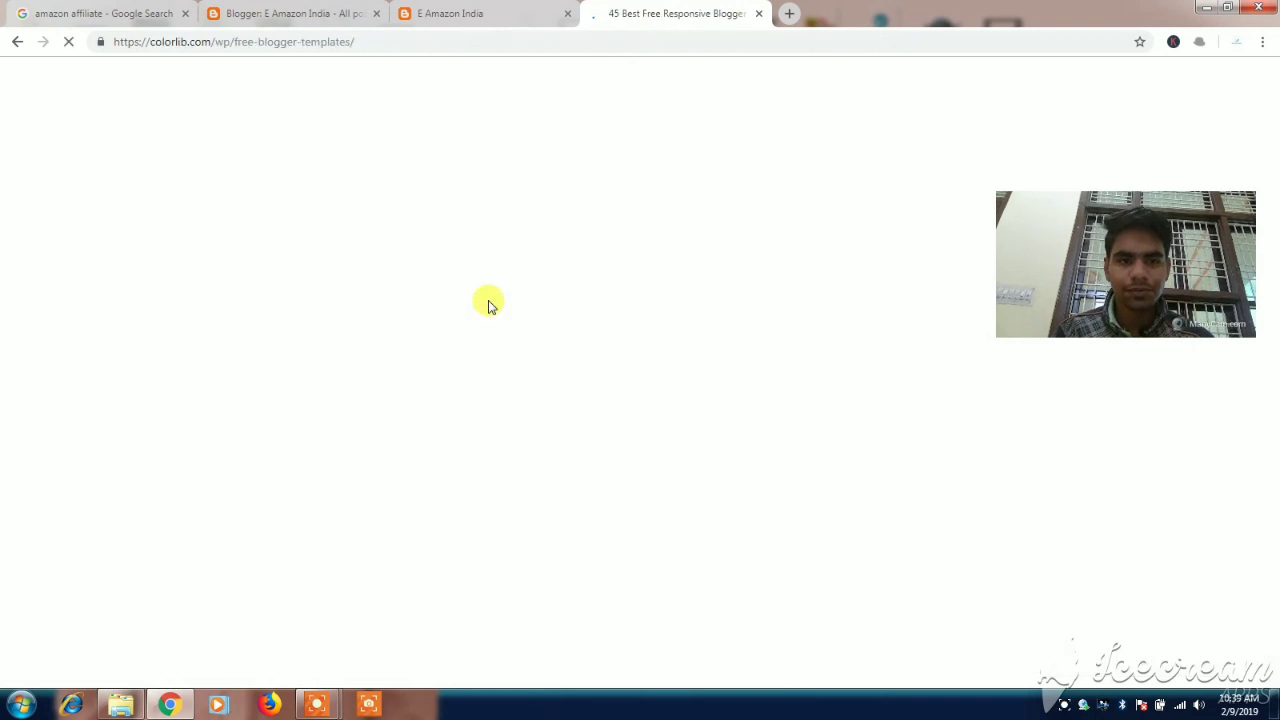
left_click(470, 8)
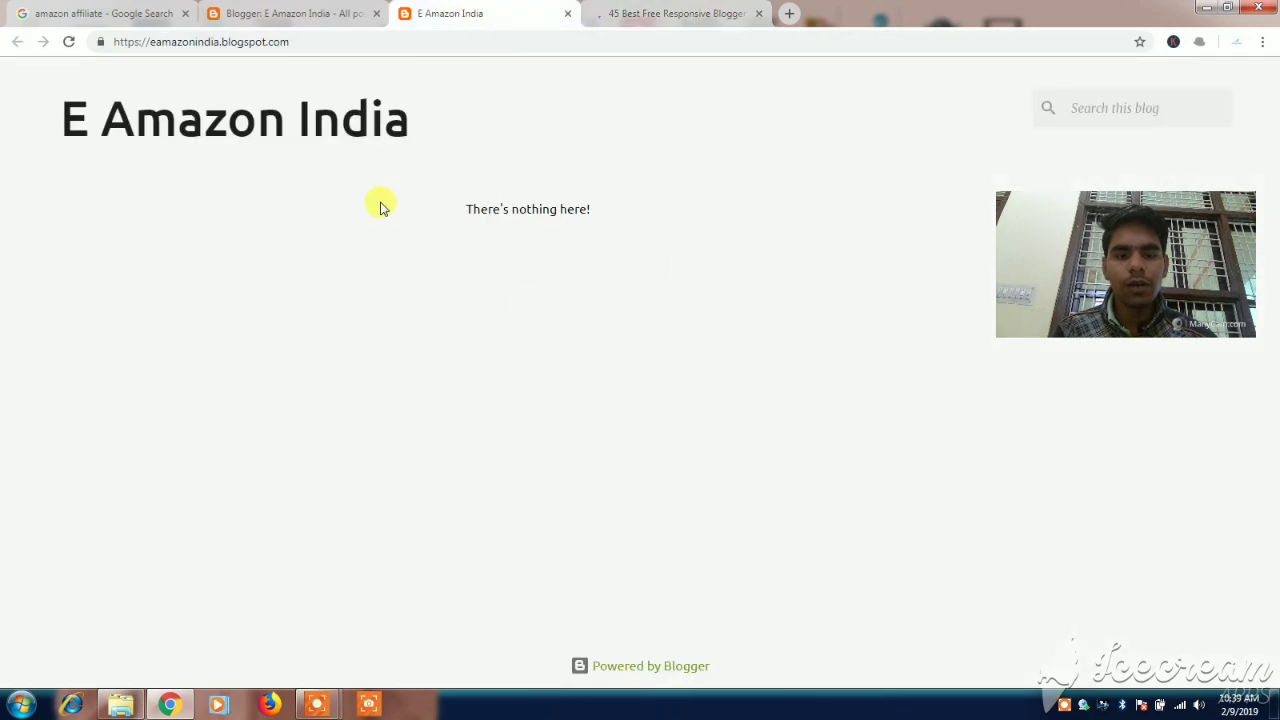
left_click(659, 9)
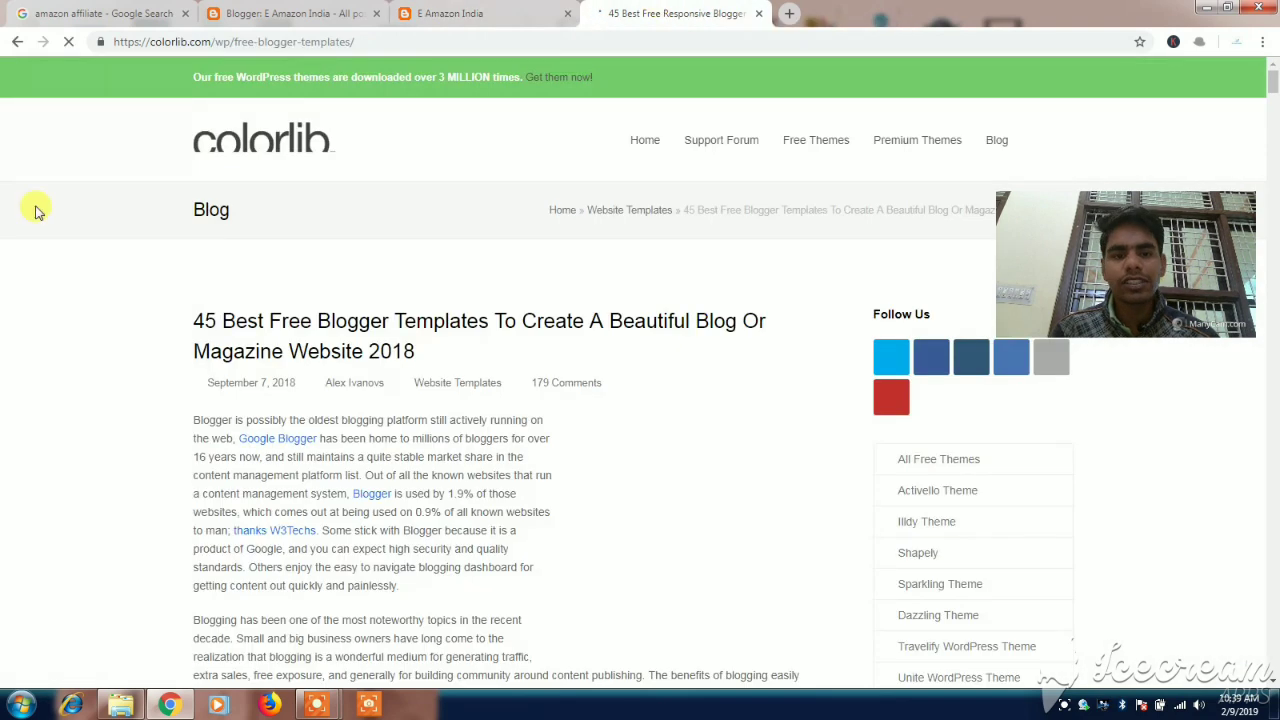
left_click(17, 41)
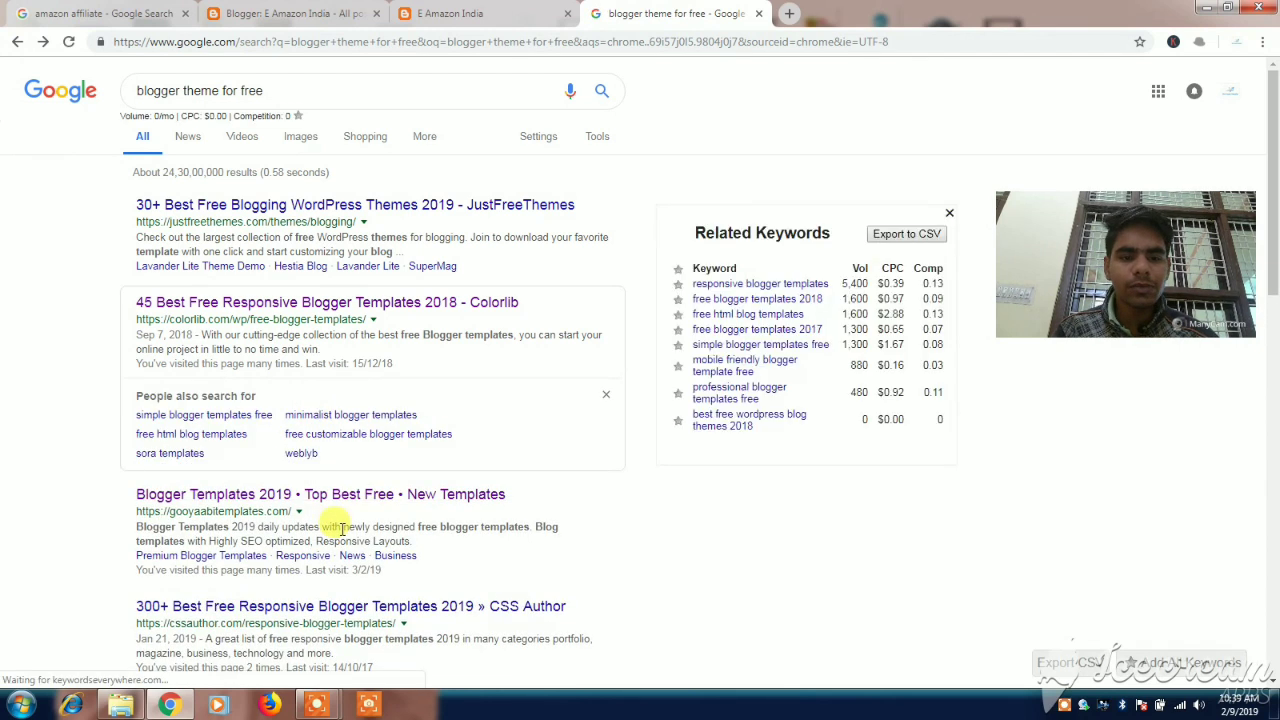
Open the Gooyaabi Templates site from the search results and browse its free Blogger templates.
left_click(340, 494)
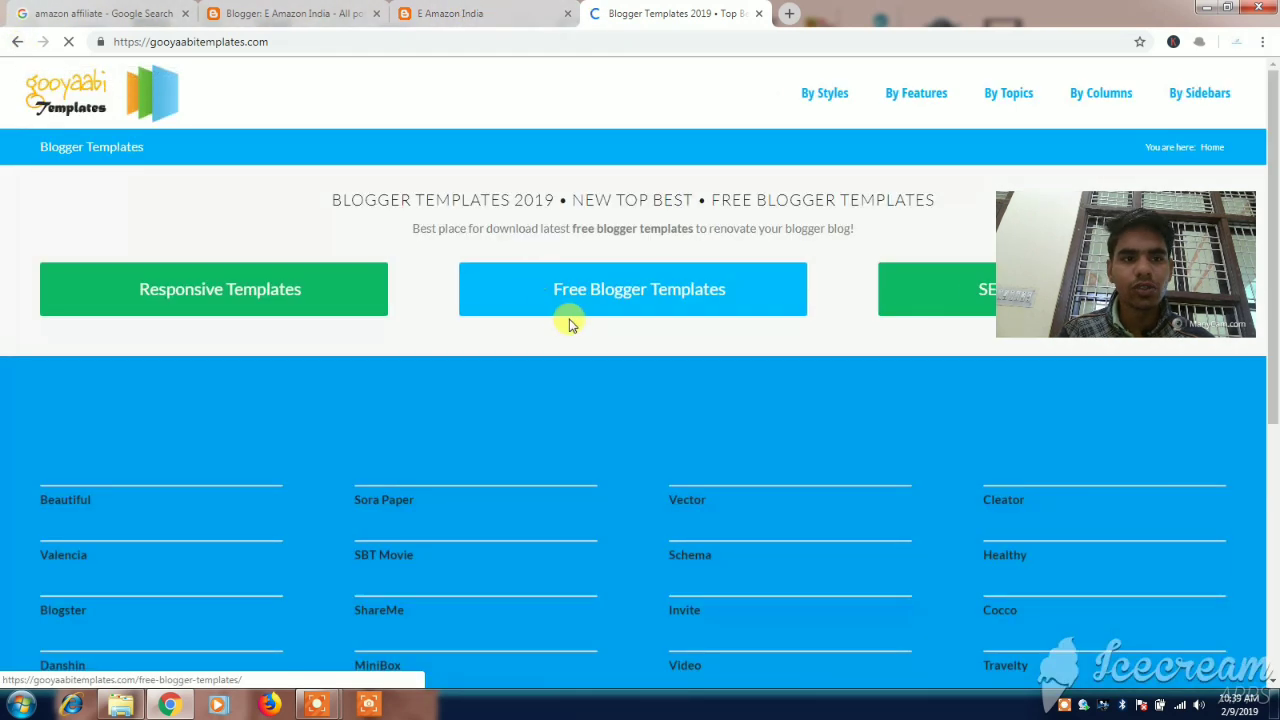
left_click(694, 289)
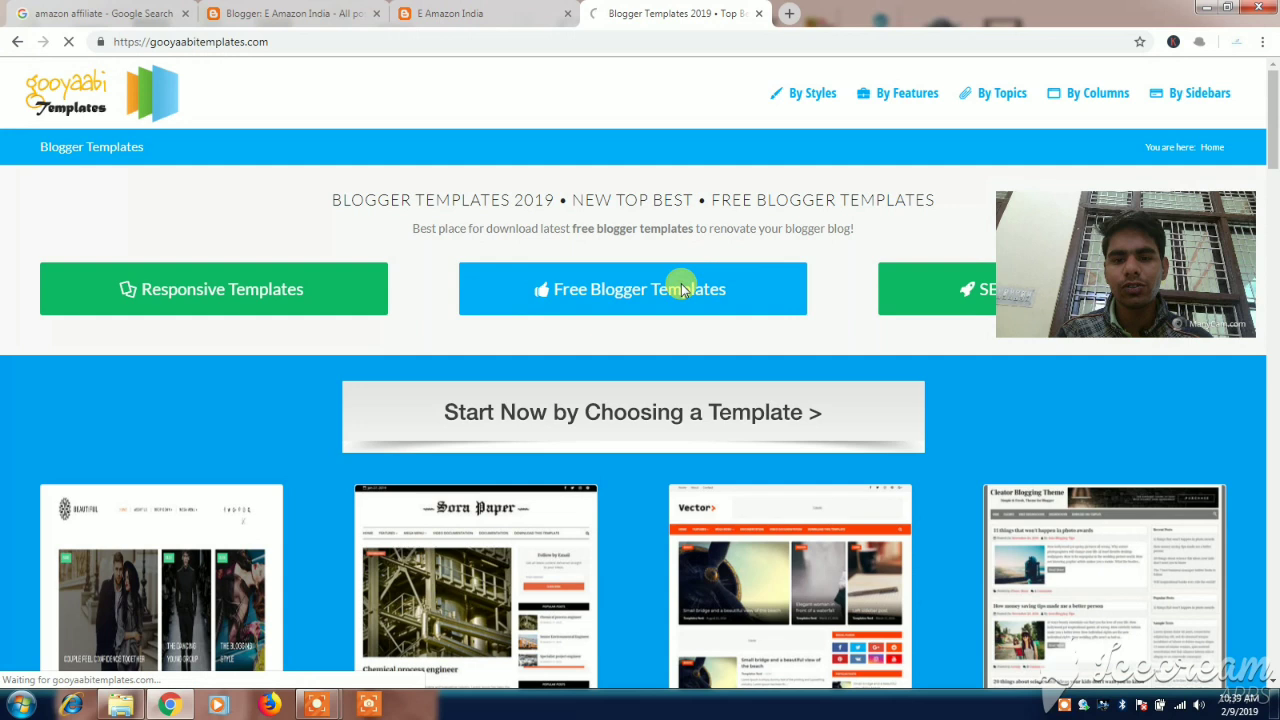
scroll(1276, 210, "down", 2)
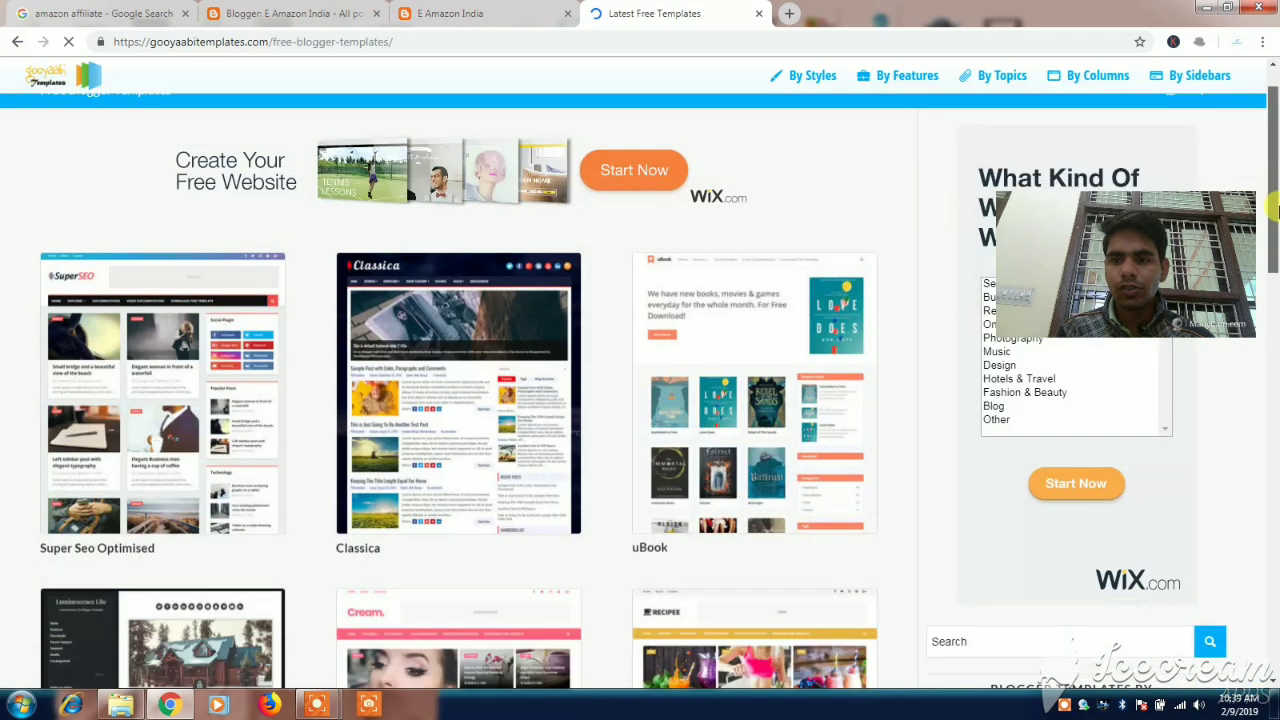
scroll(1276, 210, "down", 2)
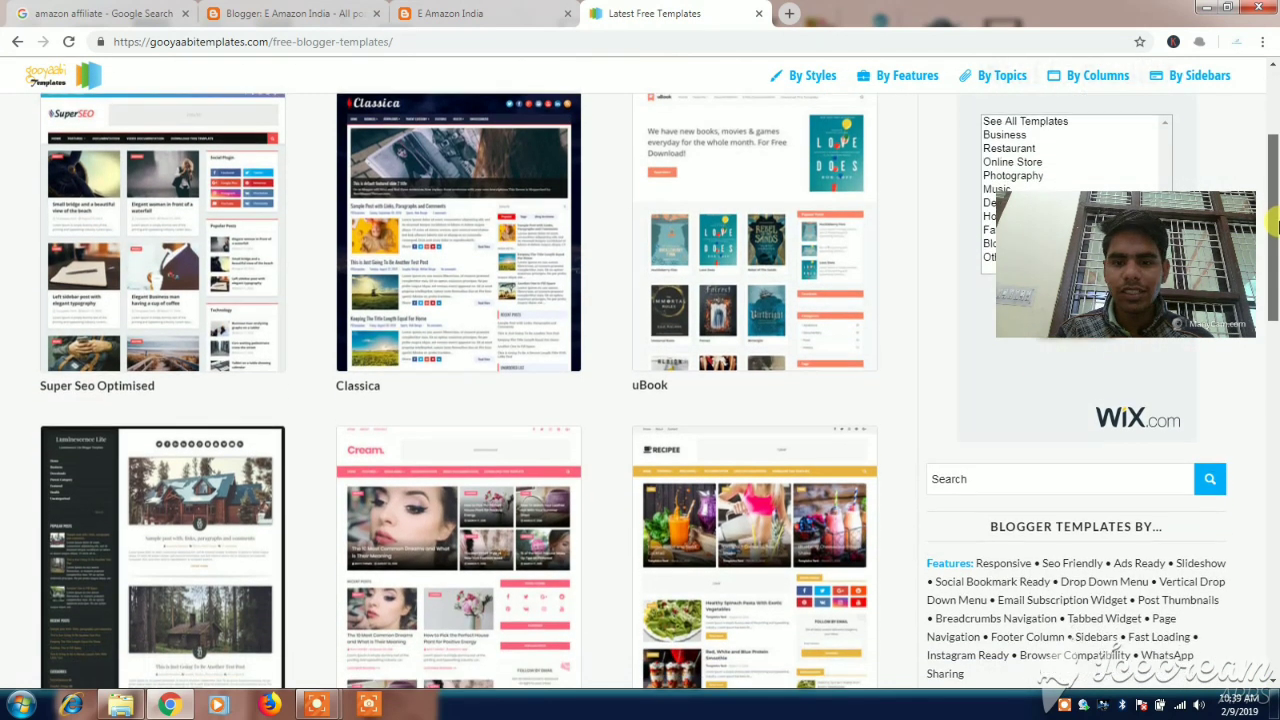
Browse the Gooyaabi Blogger templates by topic and look through the Online Shopping Store category.
left_click_drag(1276, 225, 1276, 272)
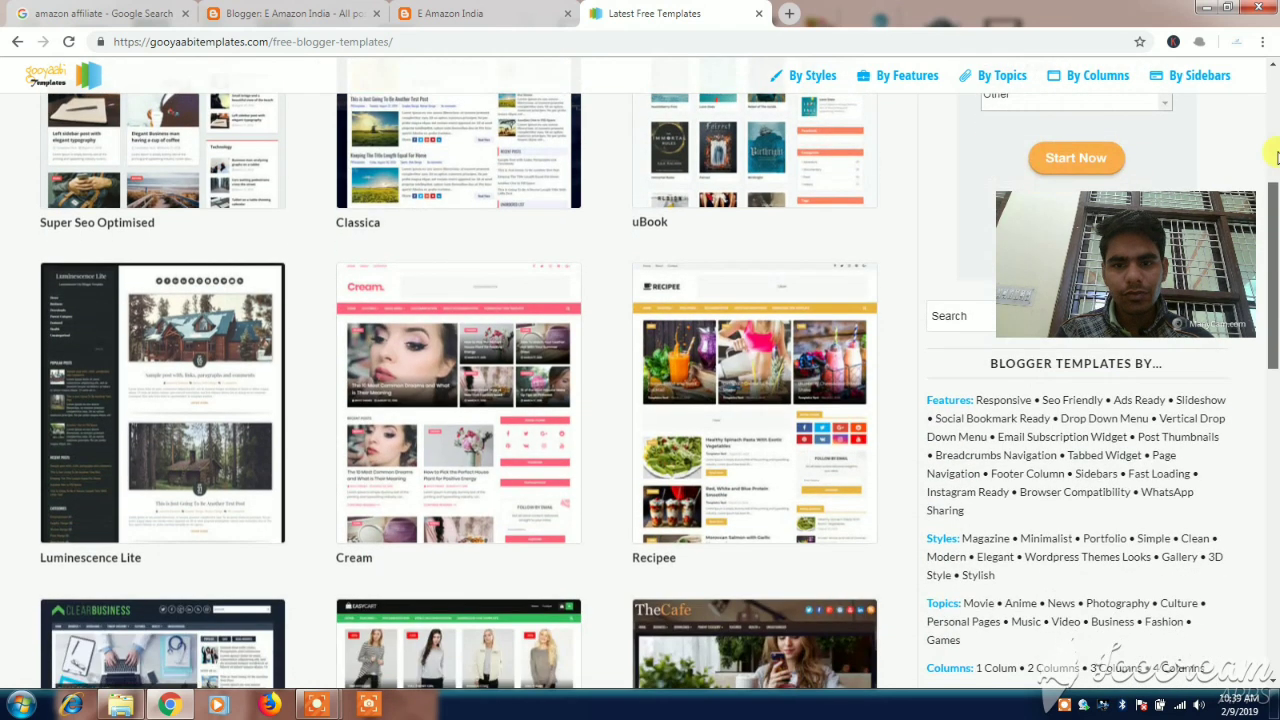
left_click(1276, 157)
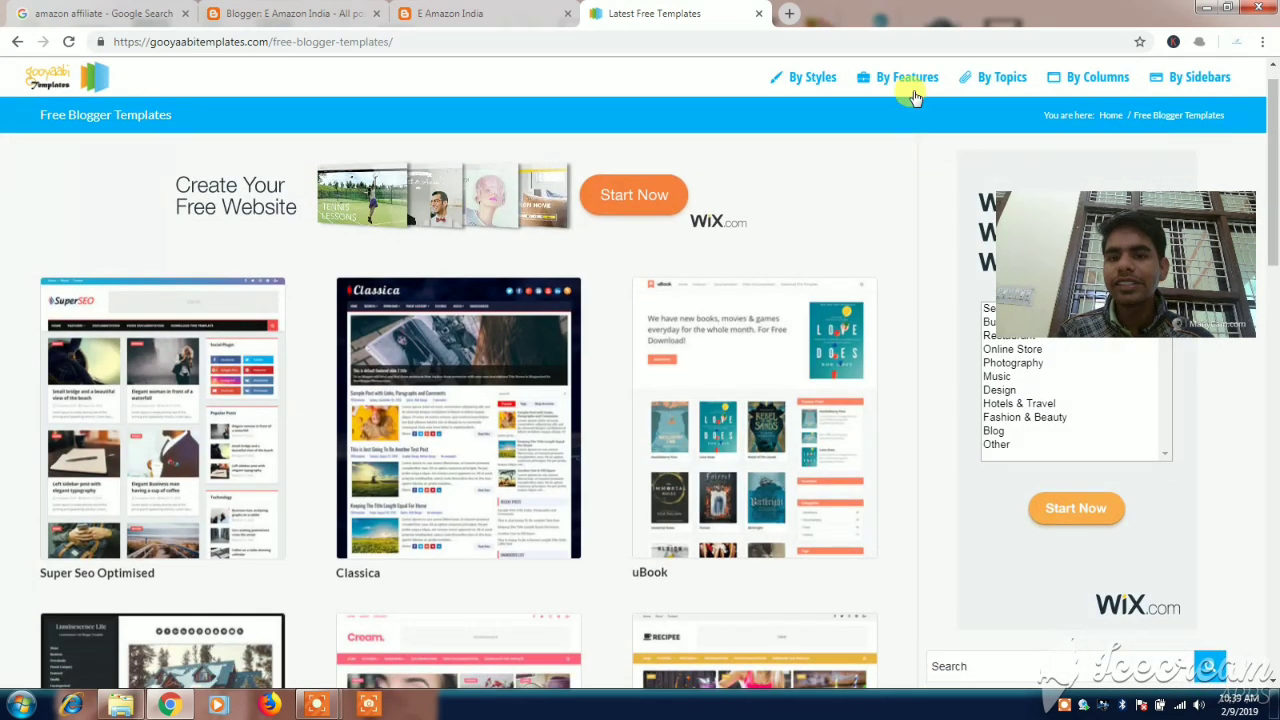
left_click(1015, 85)
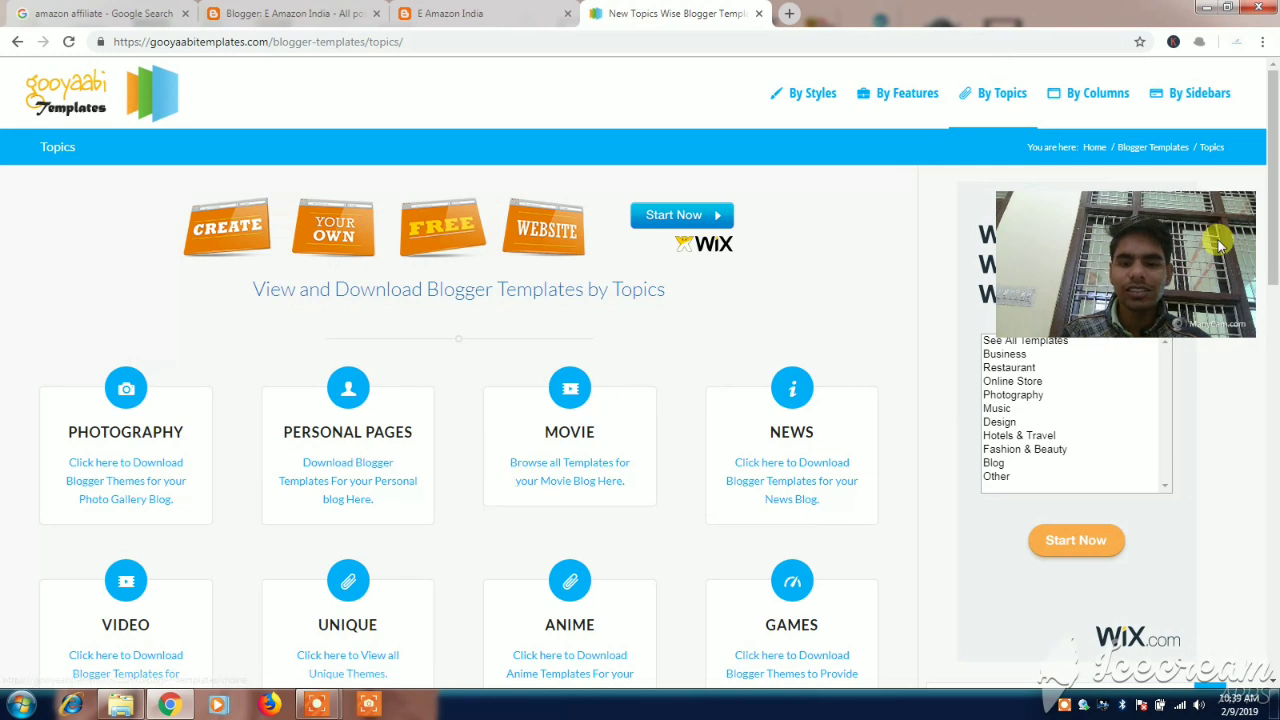
left_click_drag(1276, 180, 1276, 332)
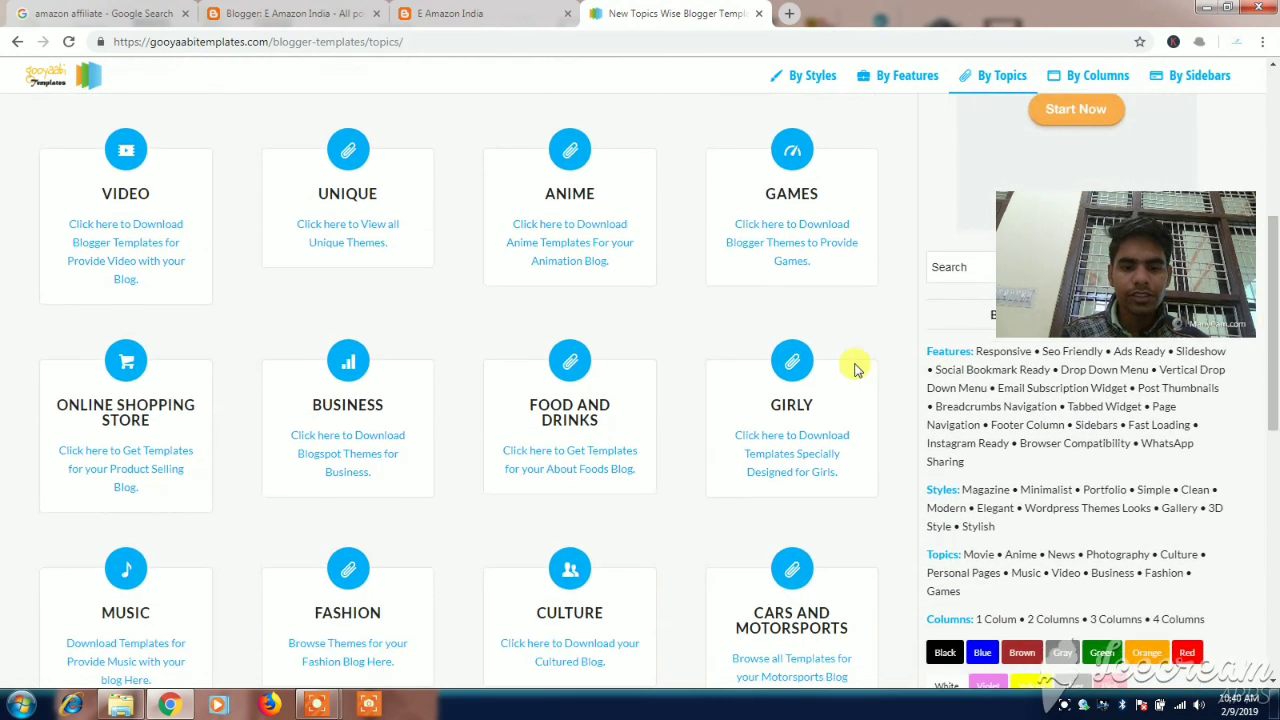
left_click(125, 470)
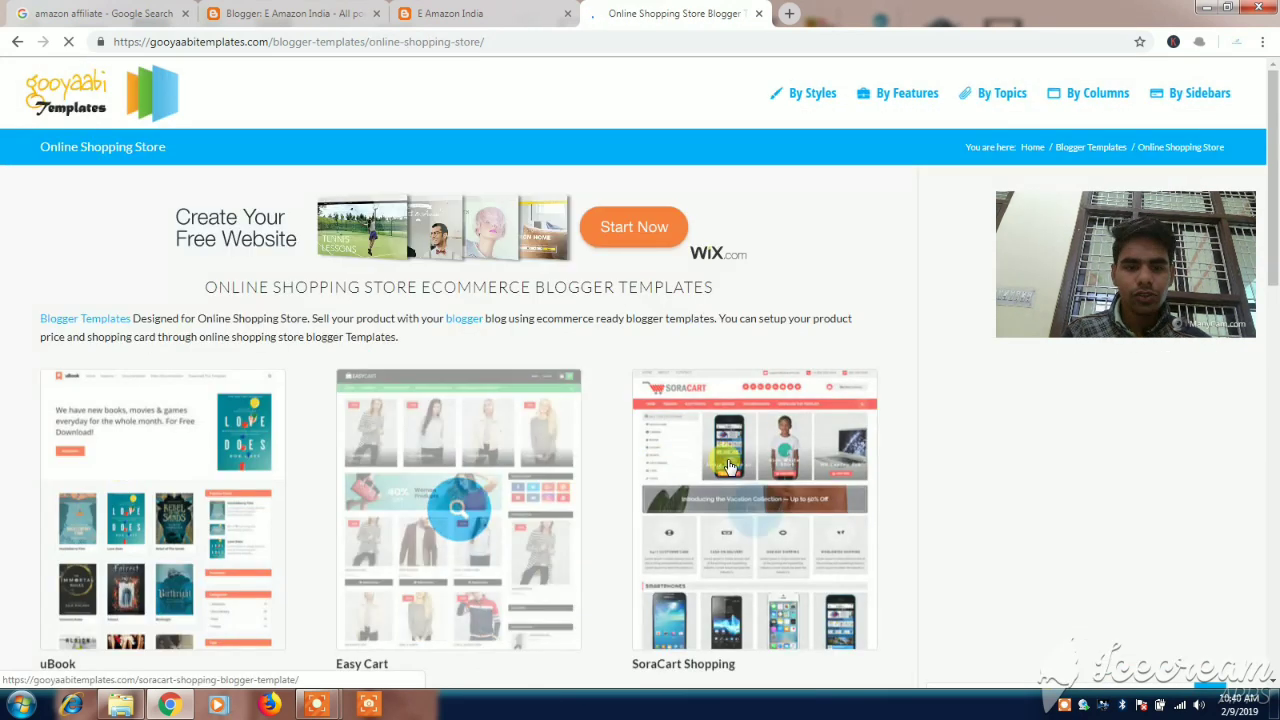
left_click_drag(1276, 175, 1277, 382)
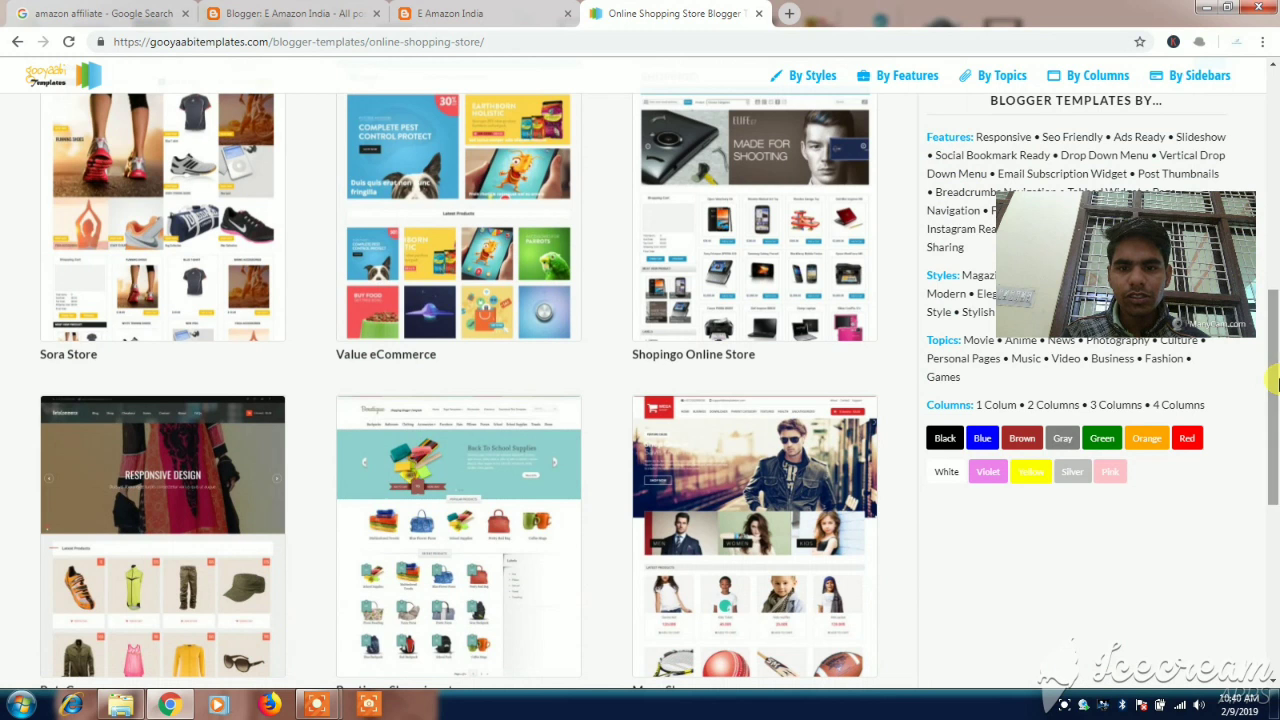
Open the Shopingo Online Store template, check its live preview, and return to the template page.
left_click(737, 274)
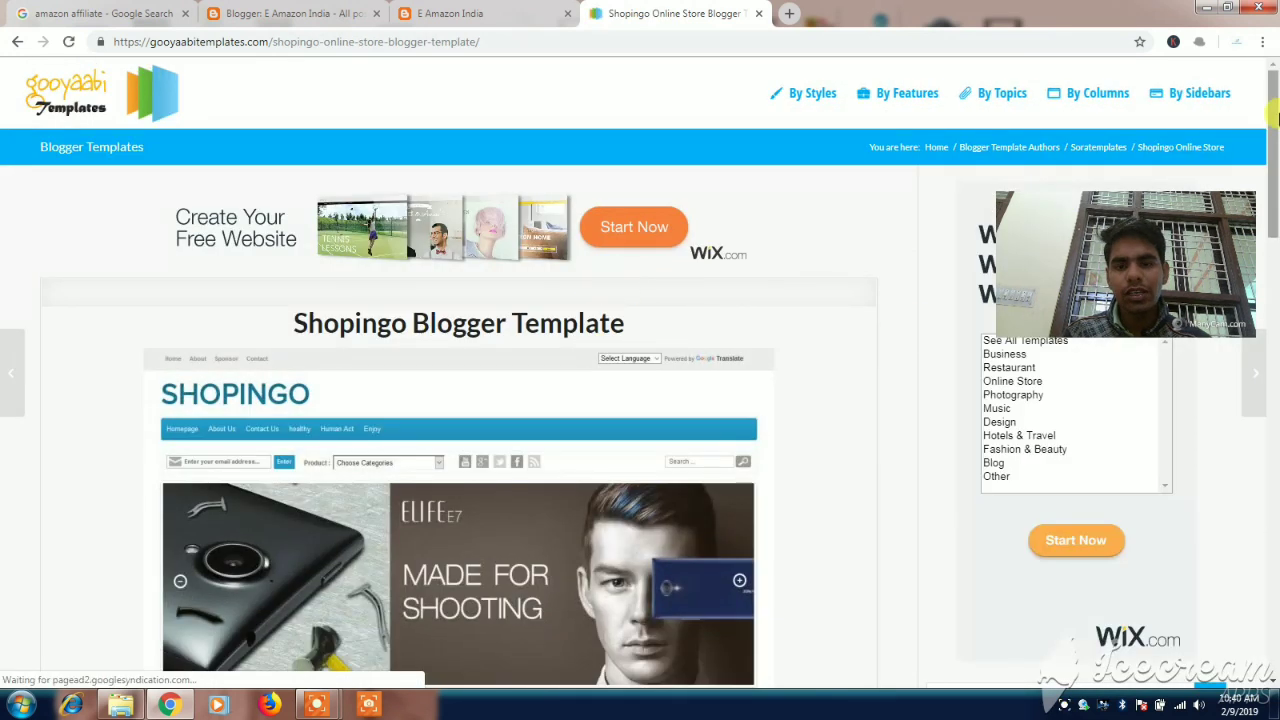
scroll(1276, 150, "down", 4)
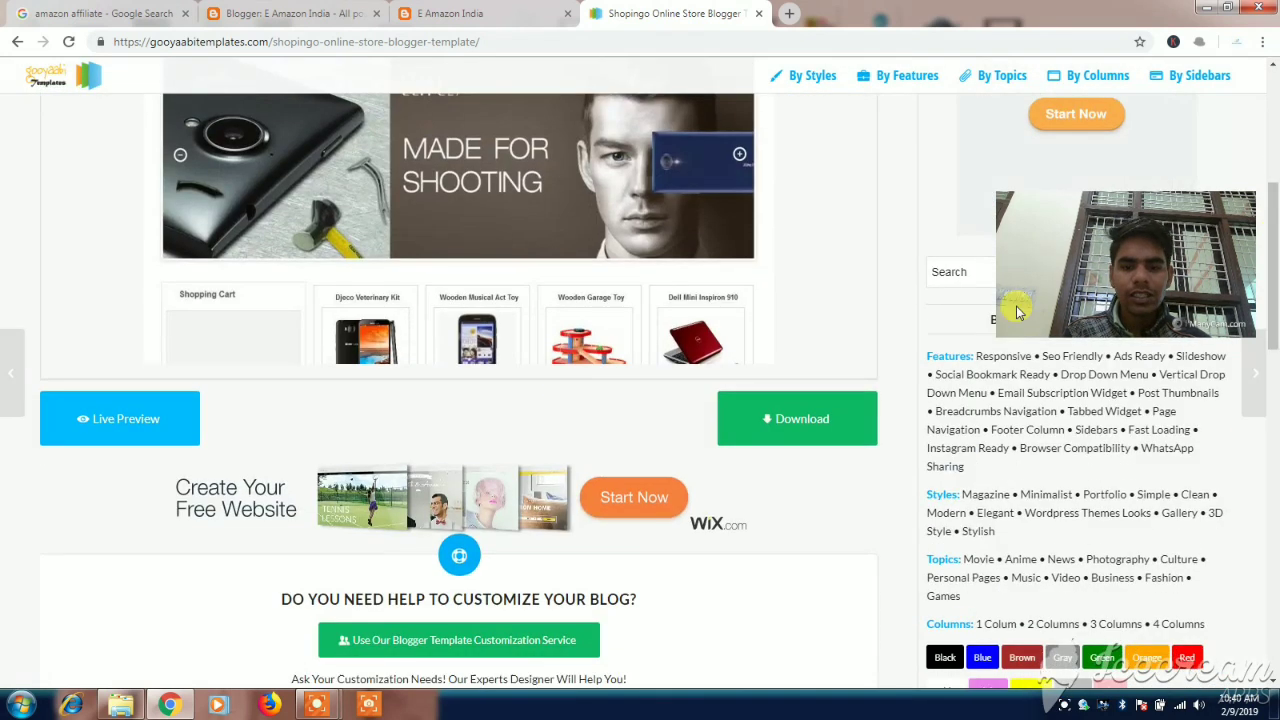
left_click(112, 435)
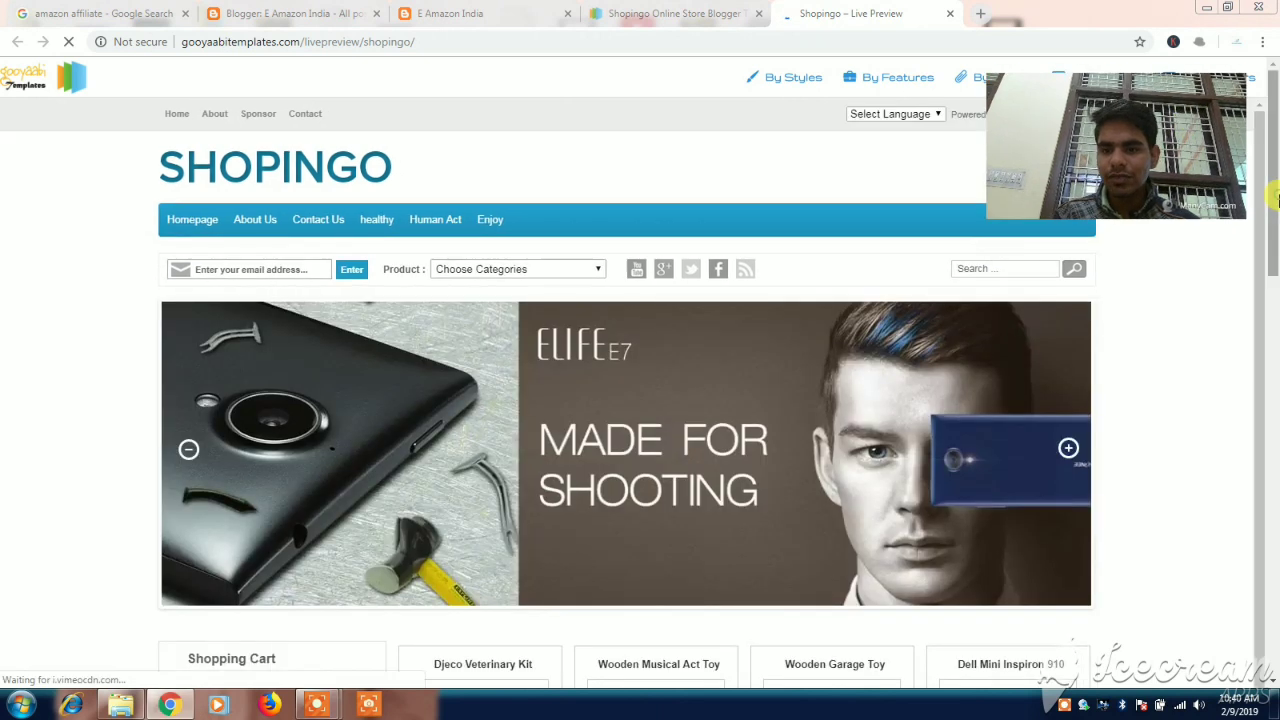
mouse_move(1276, 200)
left_mouse_down()
mouse_move(1276, 515)
mouse_move(1276, 190)
left_mouse_up()
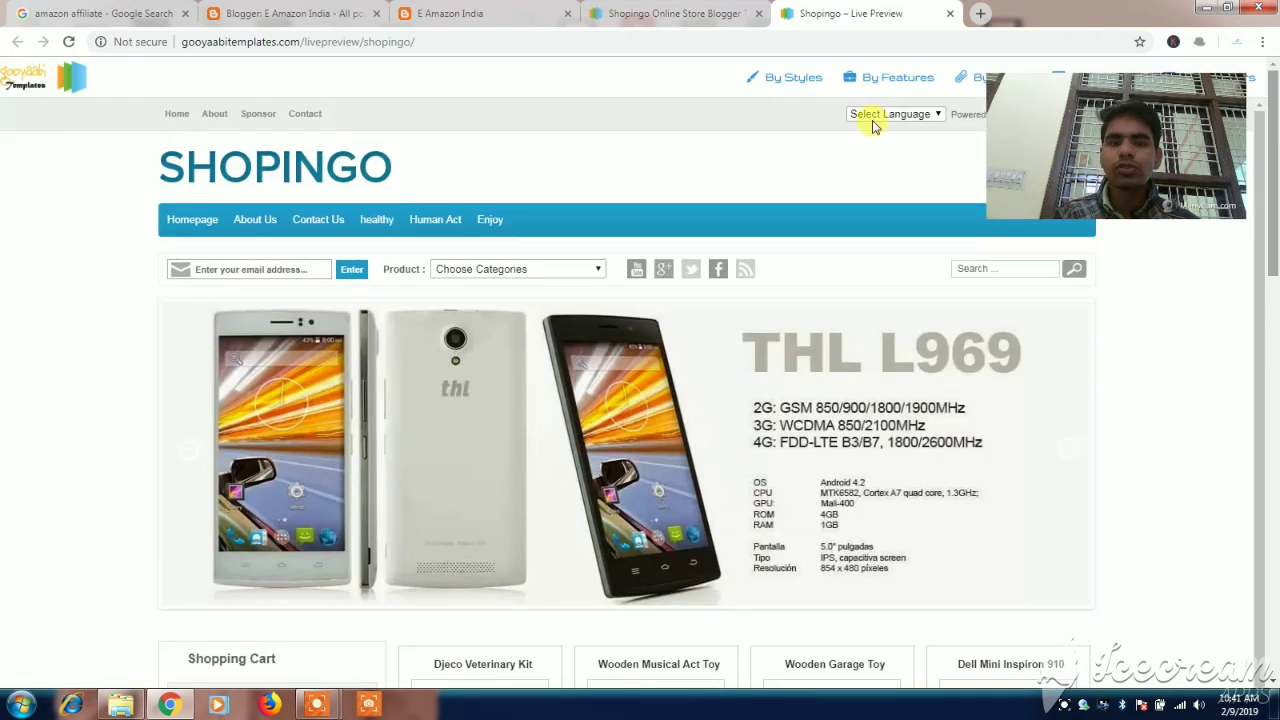
left_click(652, 10)
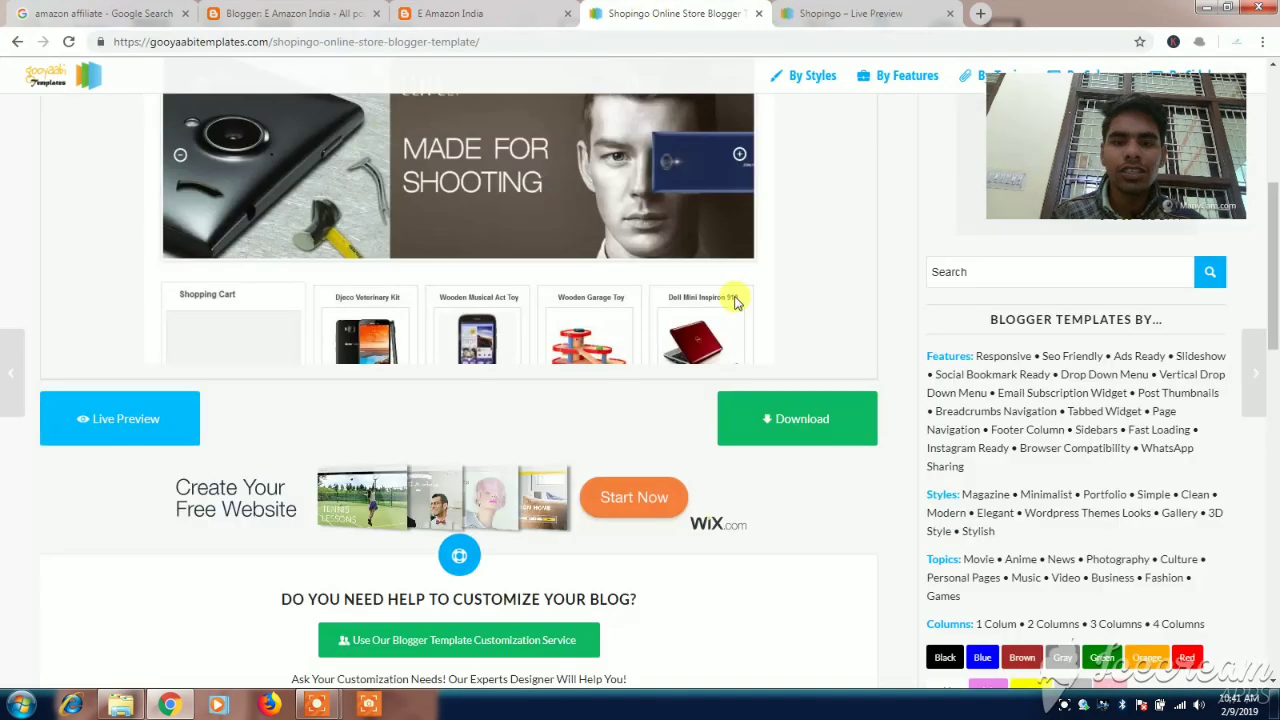
Download the Shopingo template archive and show it in the Downloads folder.
left_click(783, 418)
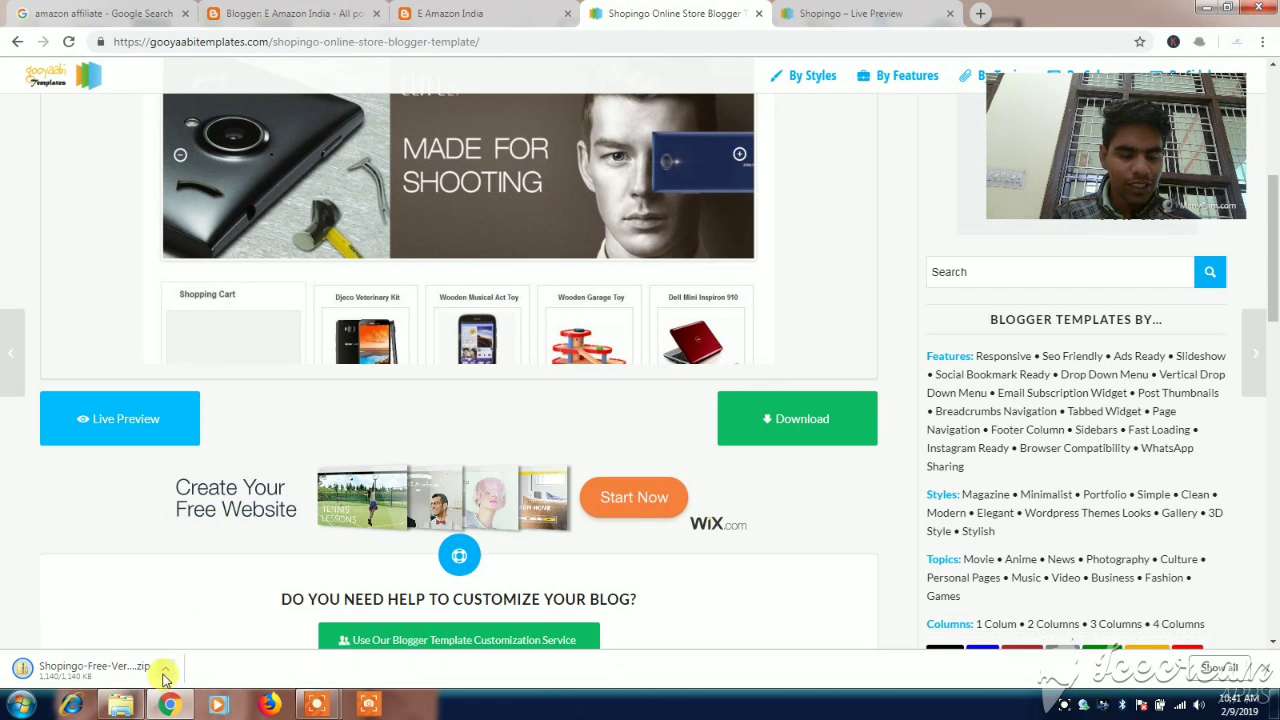
left_click(167, 672)
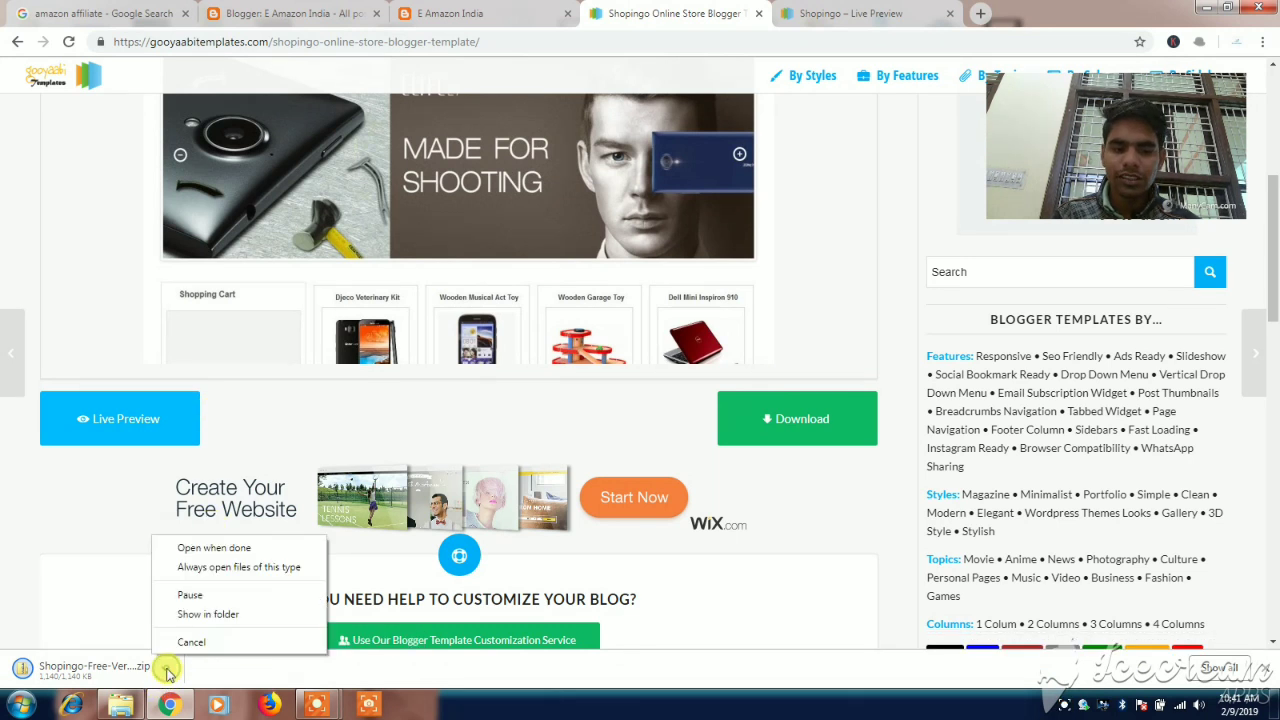
left_click(208, 614)
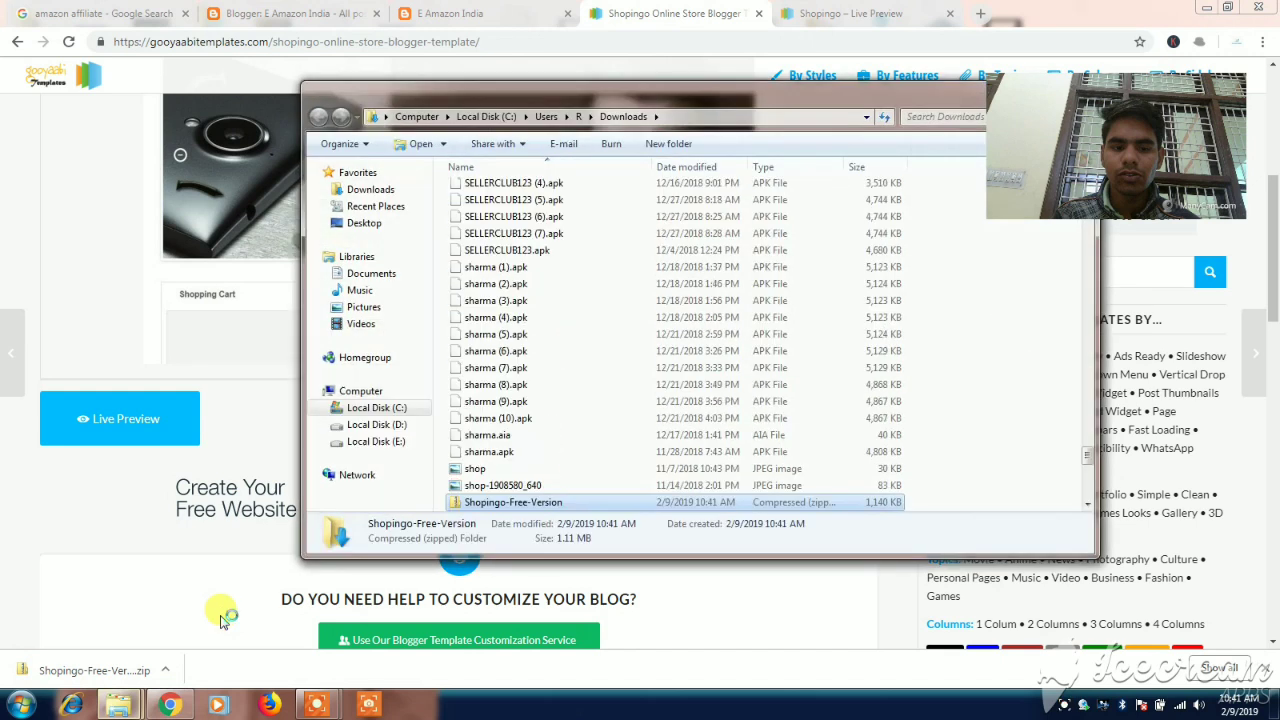
Open the Shopingo-Free-Version archive and go into its Shopingo Free Version folder.
right_click(474, 504)
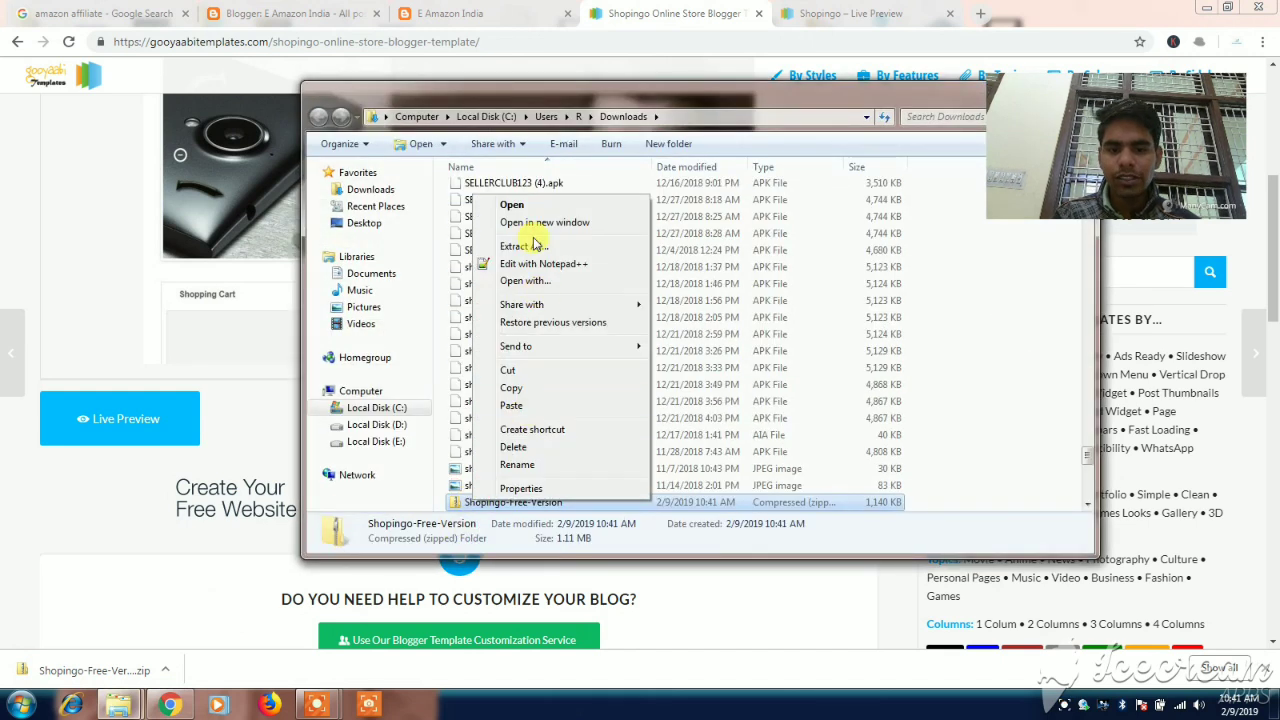
left_click(531, 206)
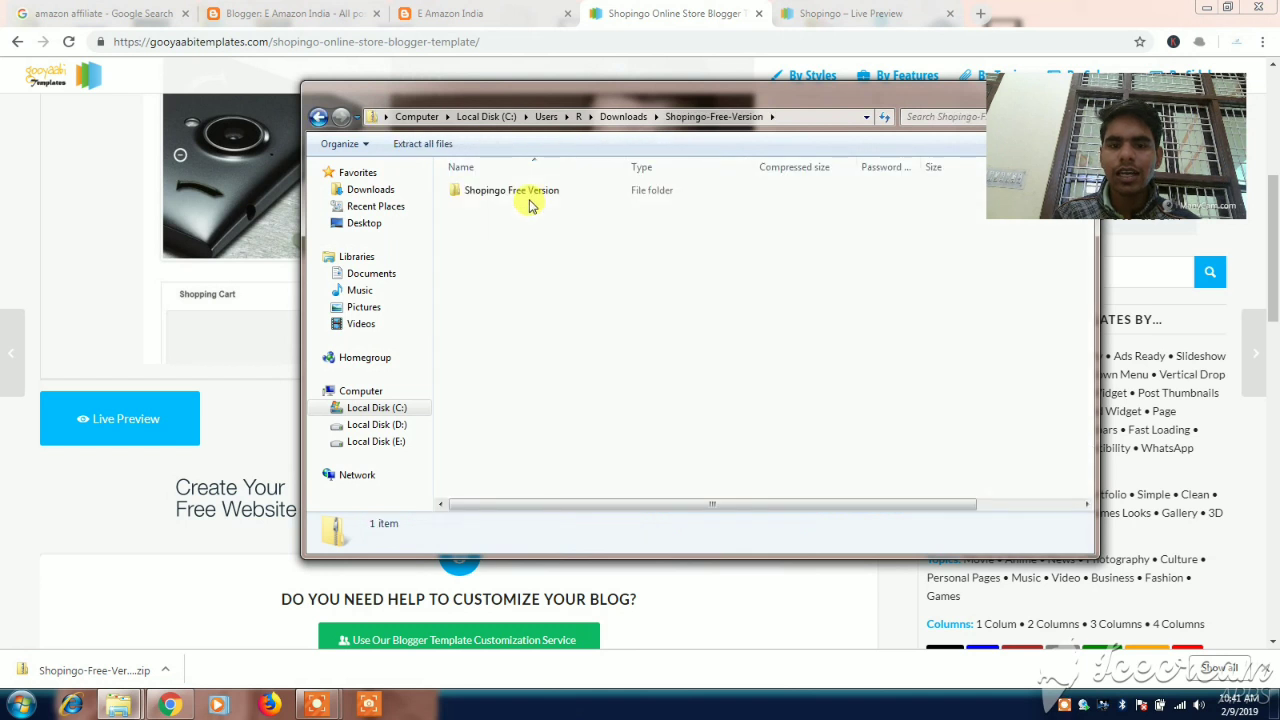
left_click(531, 196)
right_click(531, 196)
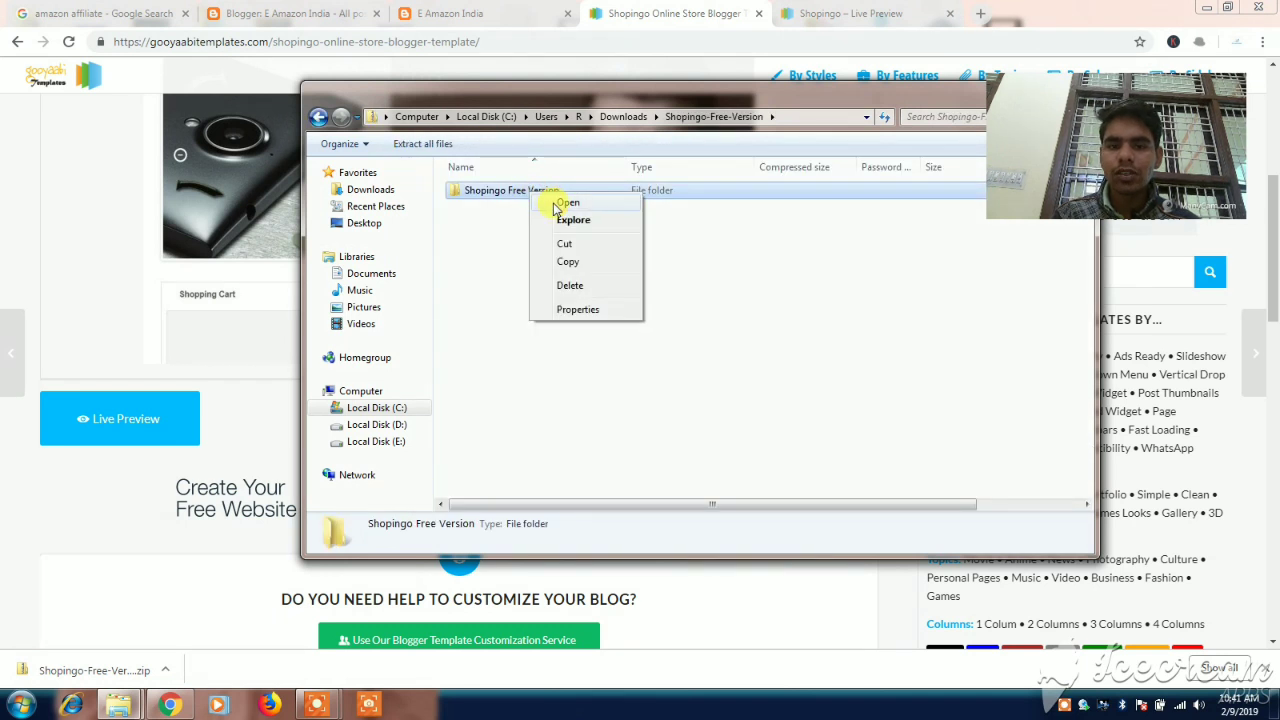
left_click(566, 203)
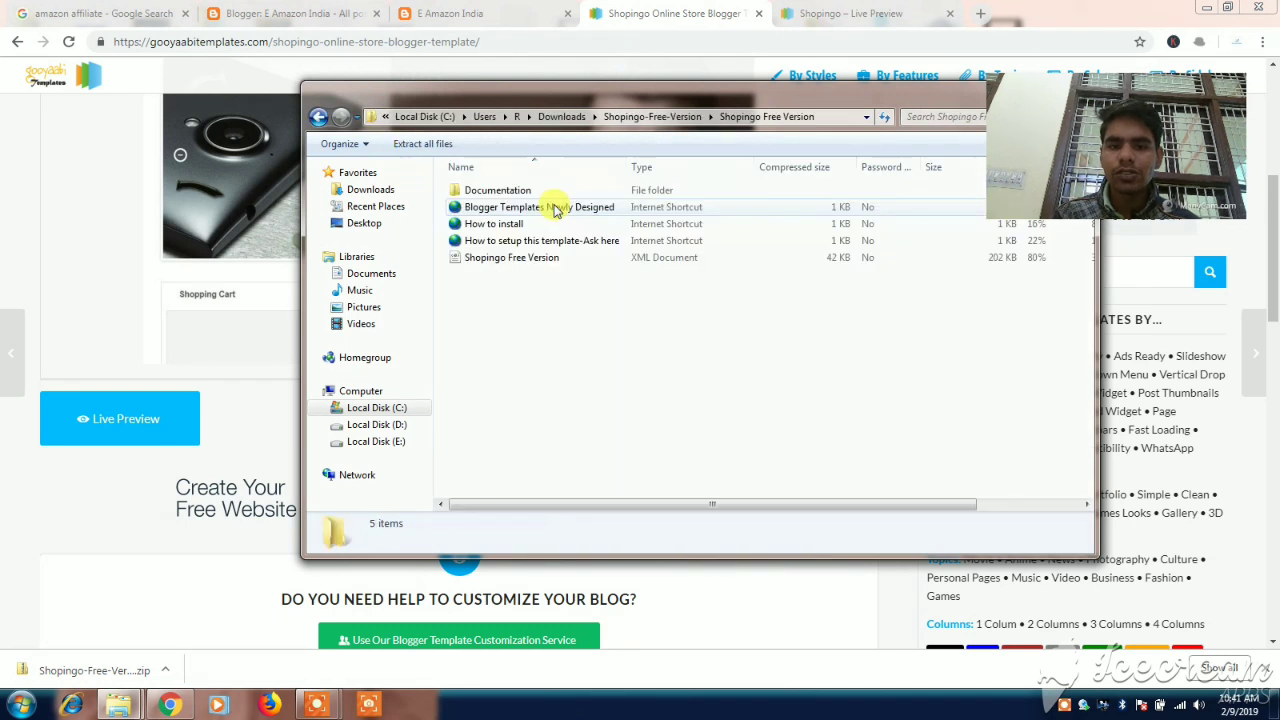
Copy the Shopingo Free Version XML document to the Desktop and minimize the open windows.
left_click(619, 261)
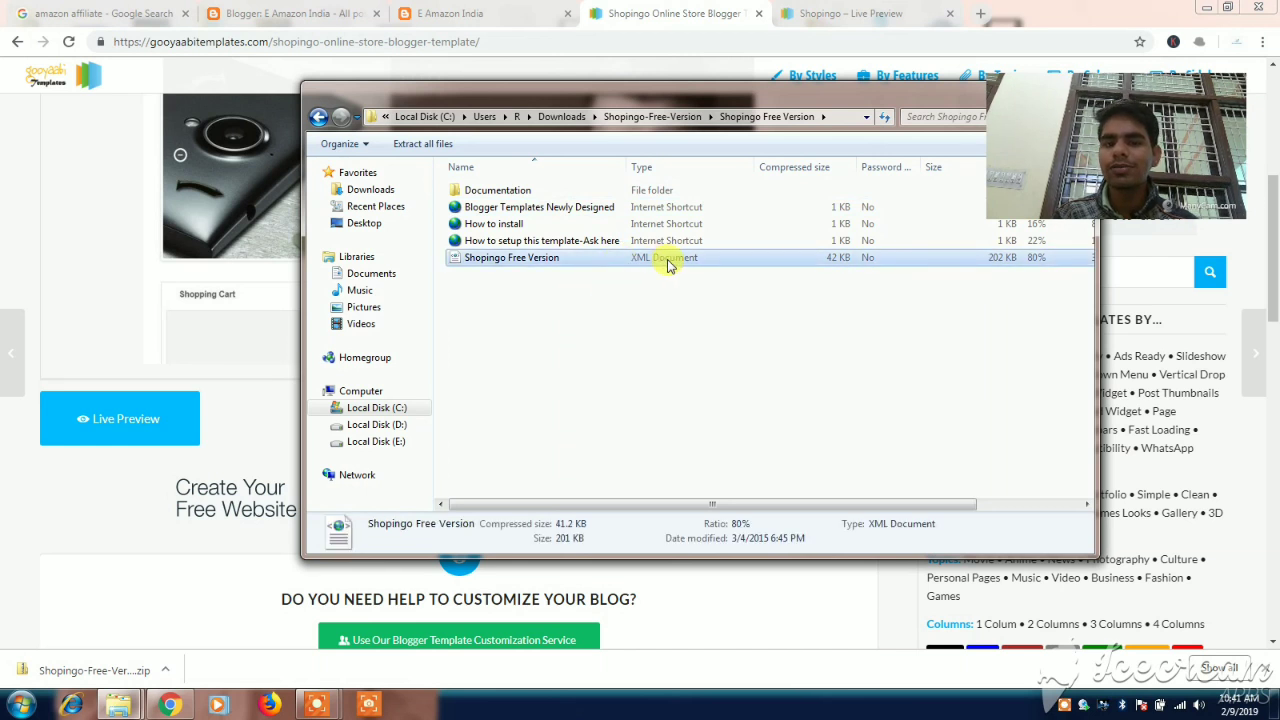
right_click(668, 262)
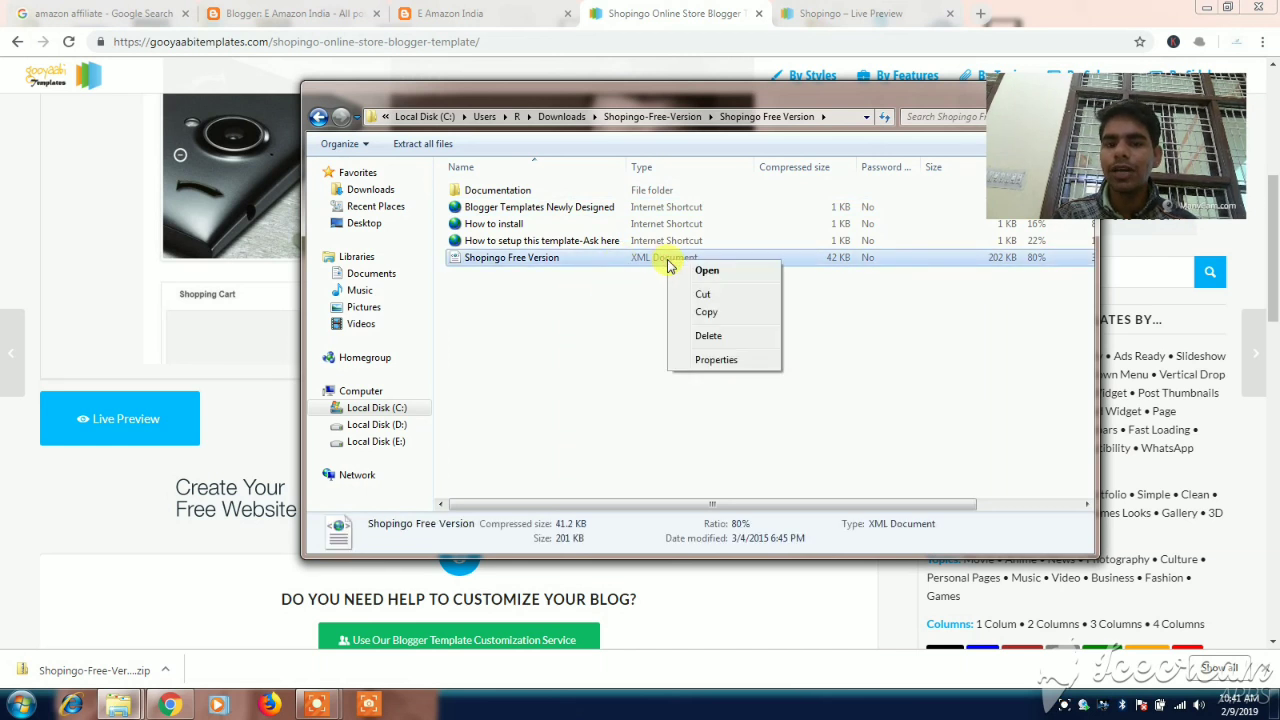
left_click(707, 311)
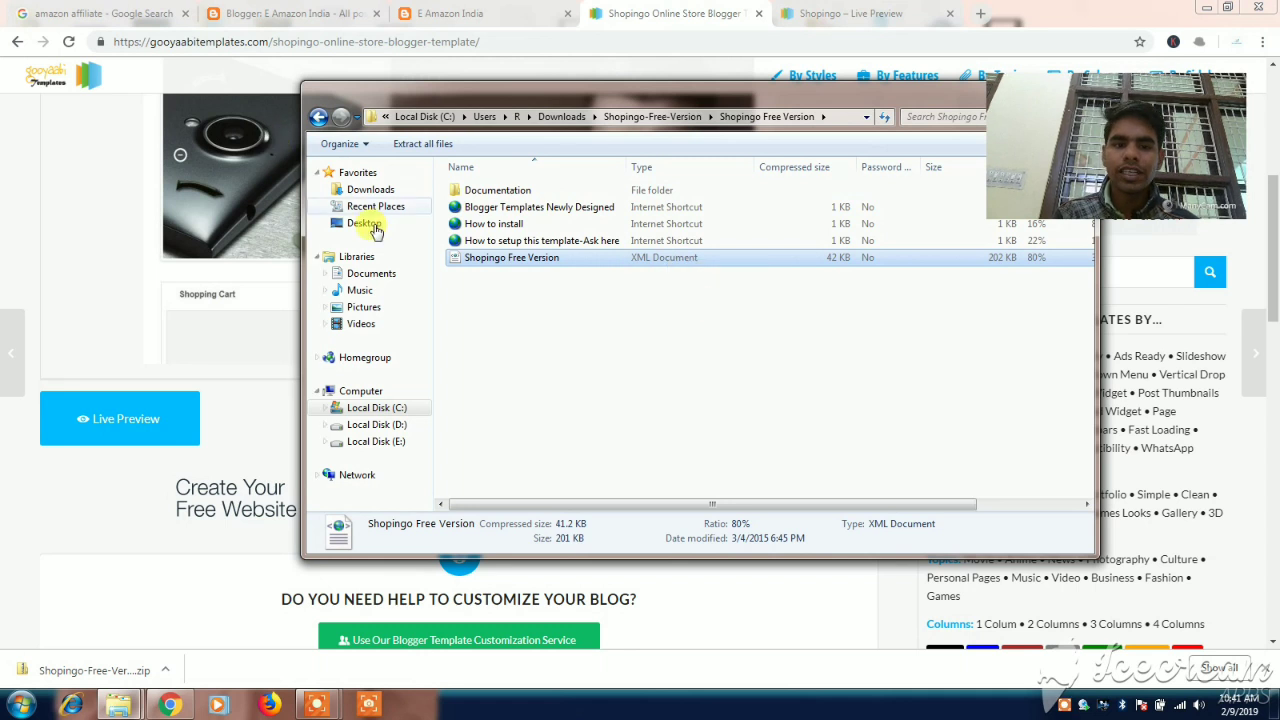
left_click(365, 223)
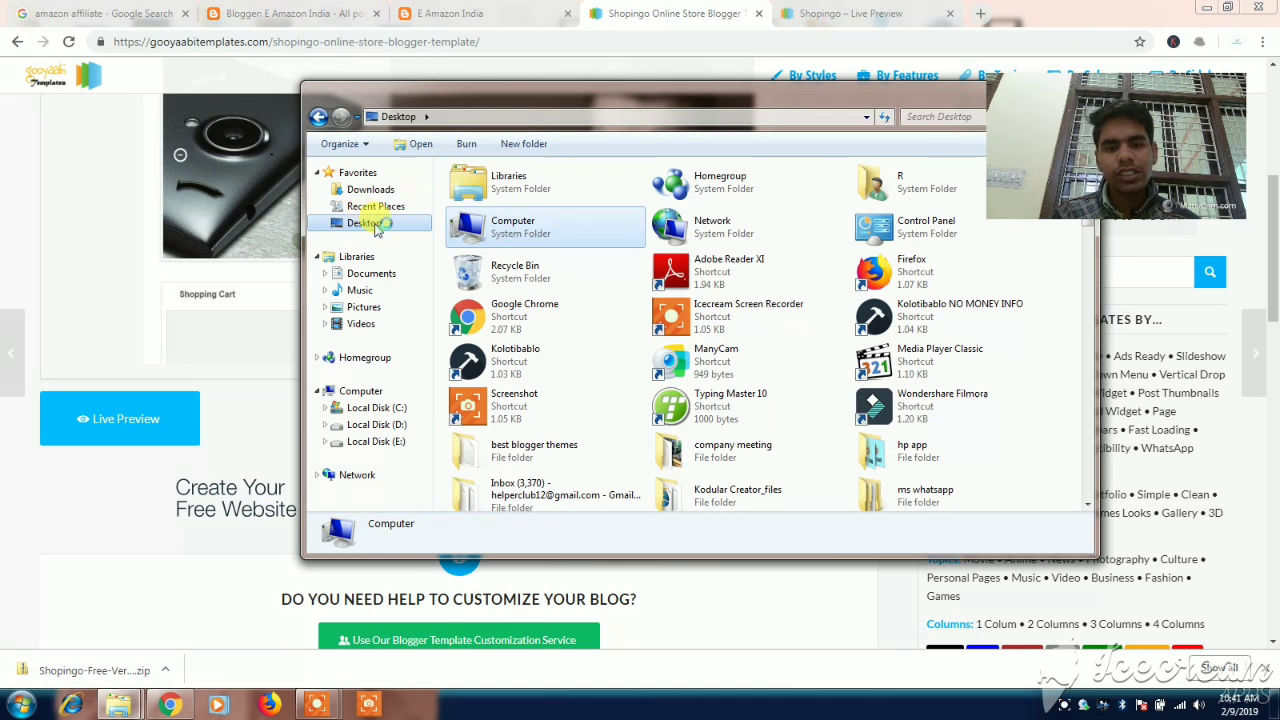
key("ctrl+v")
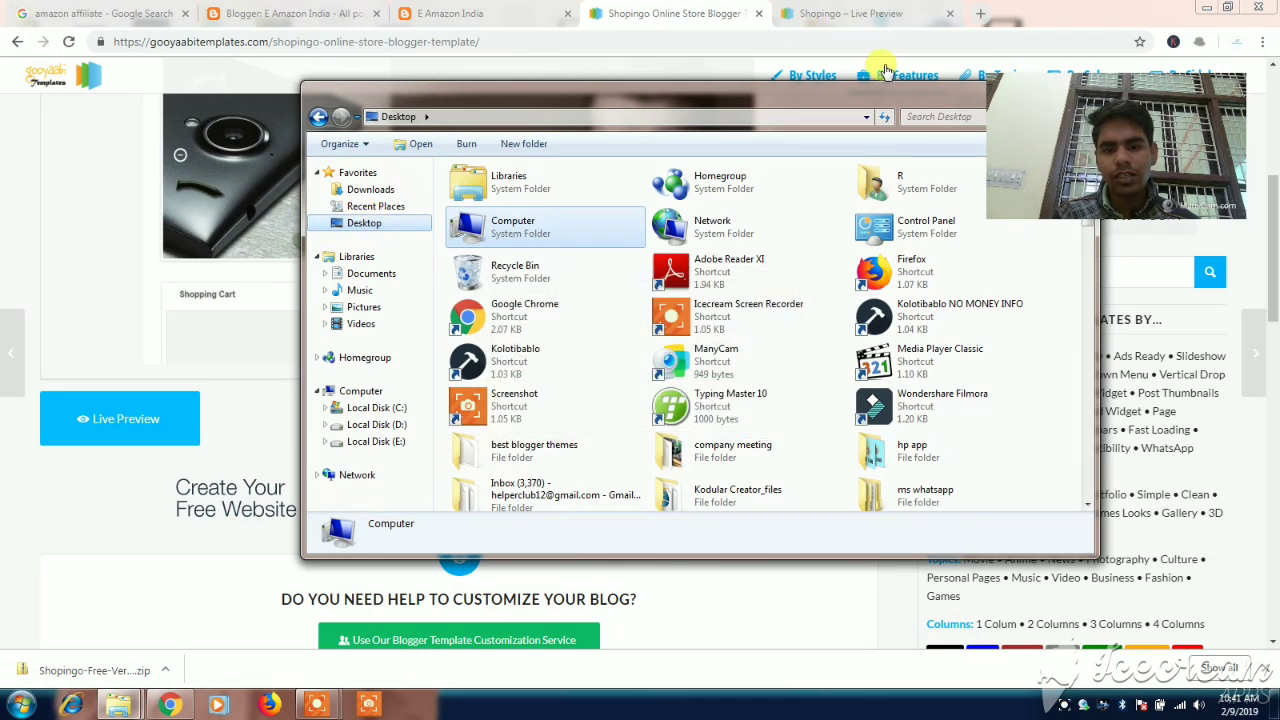
left_click(1203, 7)
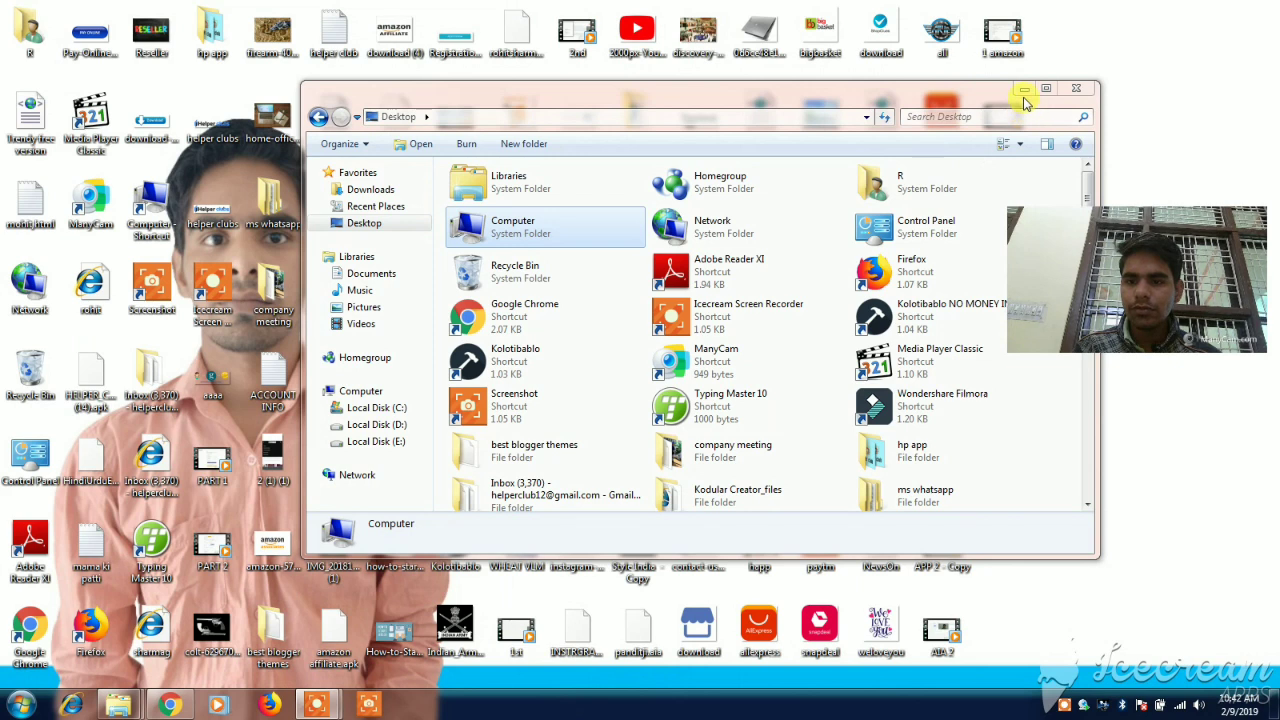
left_click(1022, 88)
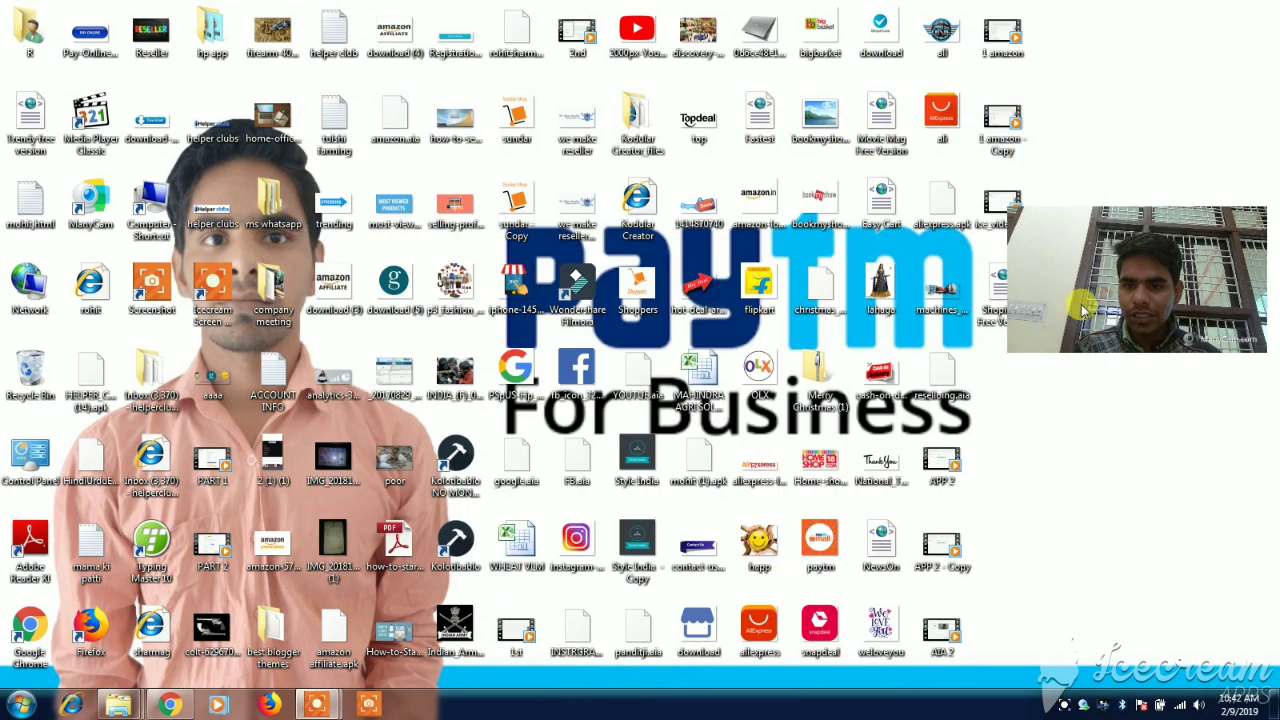
right_click(993, 316)
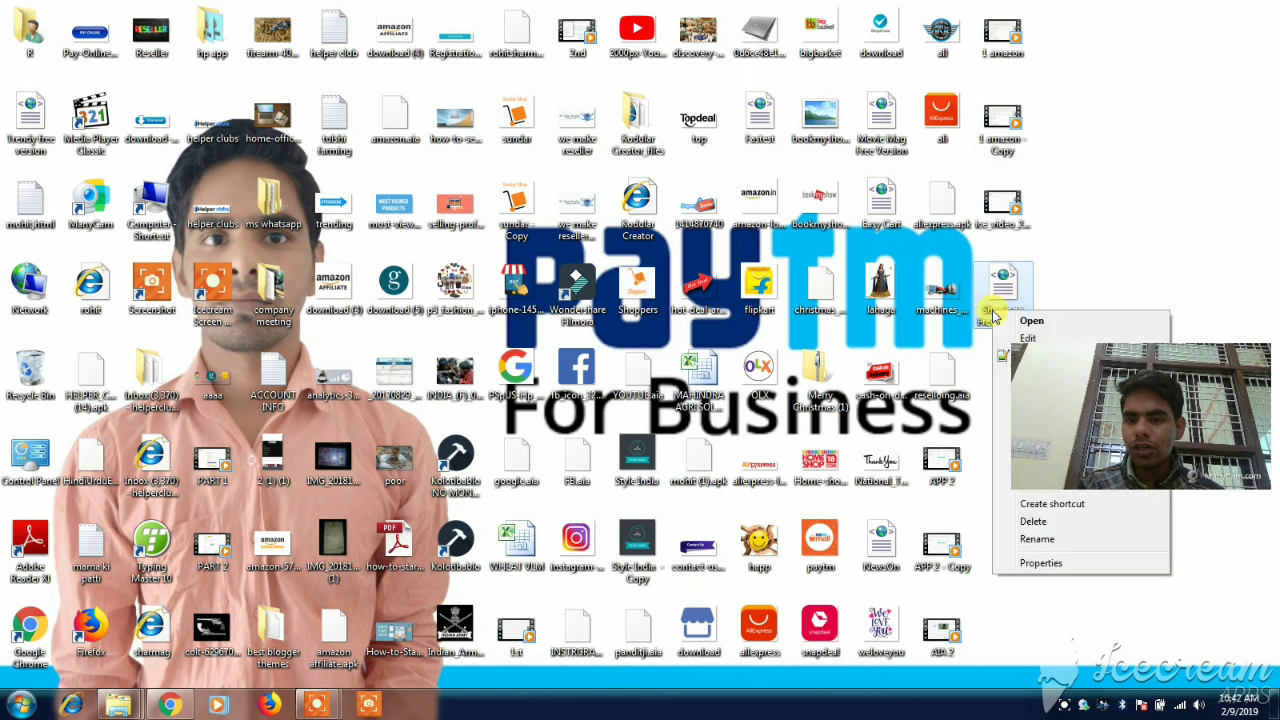
left_click(1160, 483)
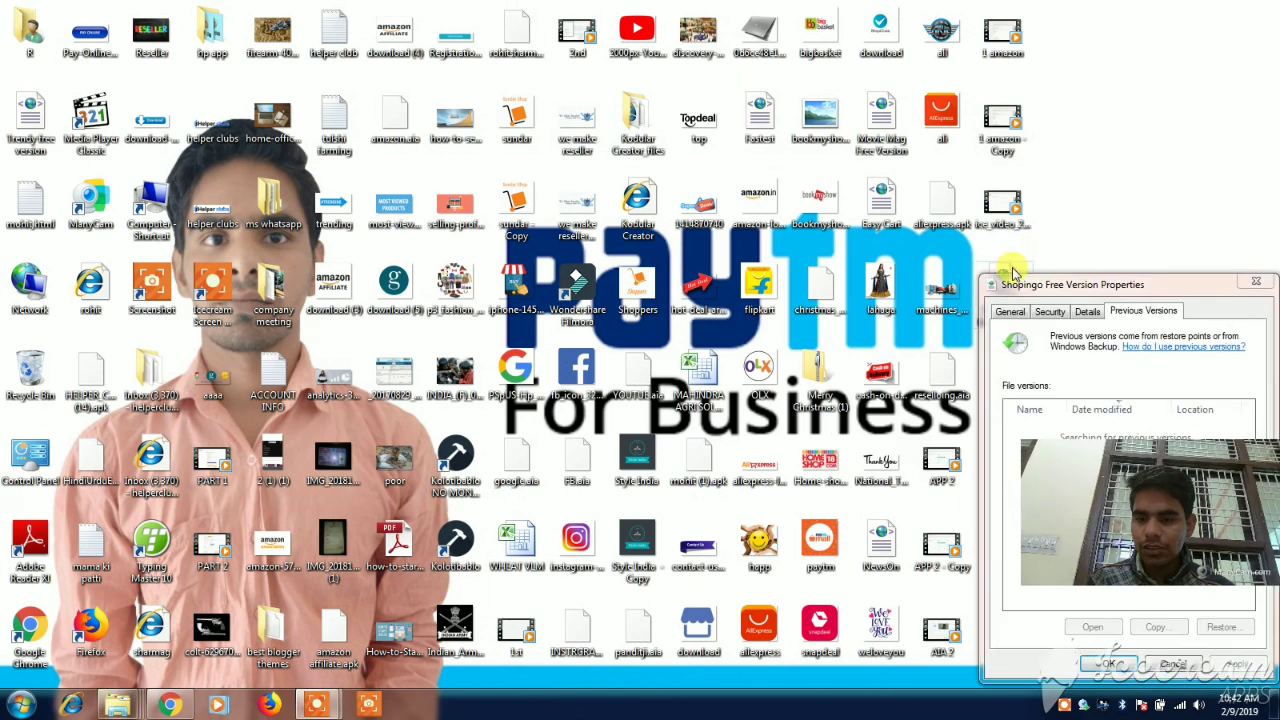
left_click(1255, 281)
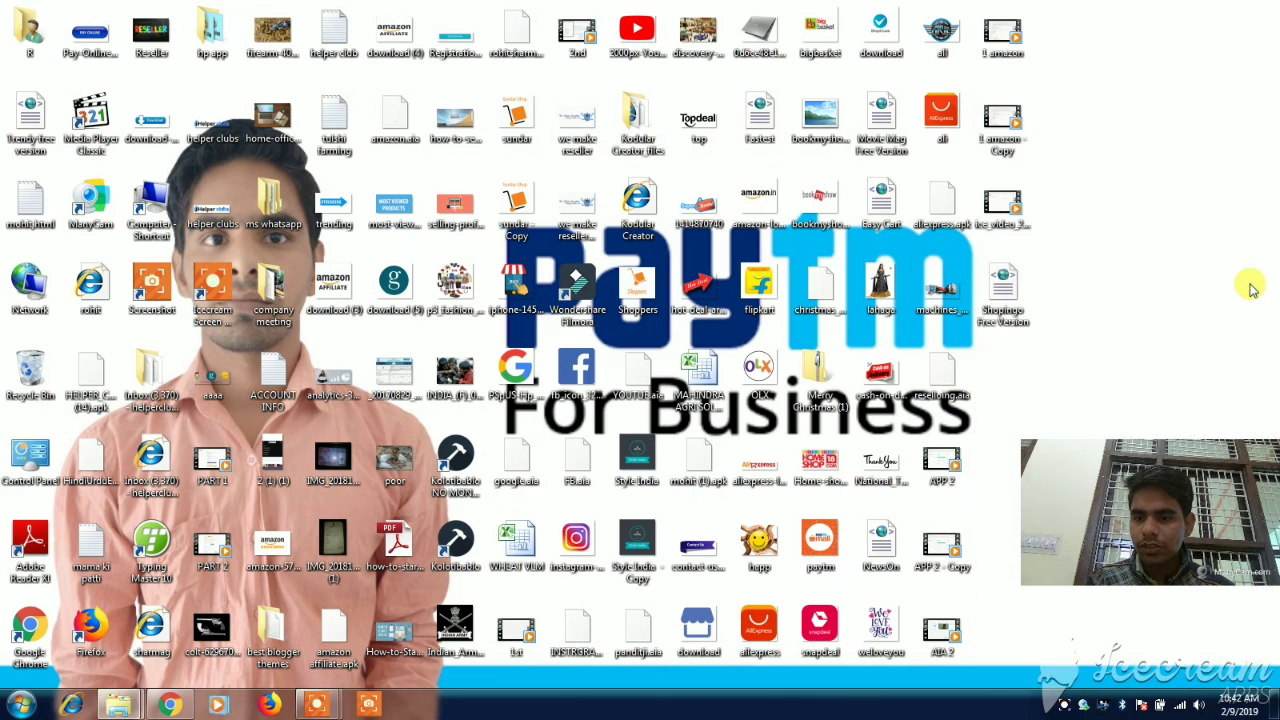
Open the desktop's Shopingo Free Version XML file in Notepad++ and select all of its code.
right_click(1010, 302)
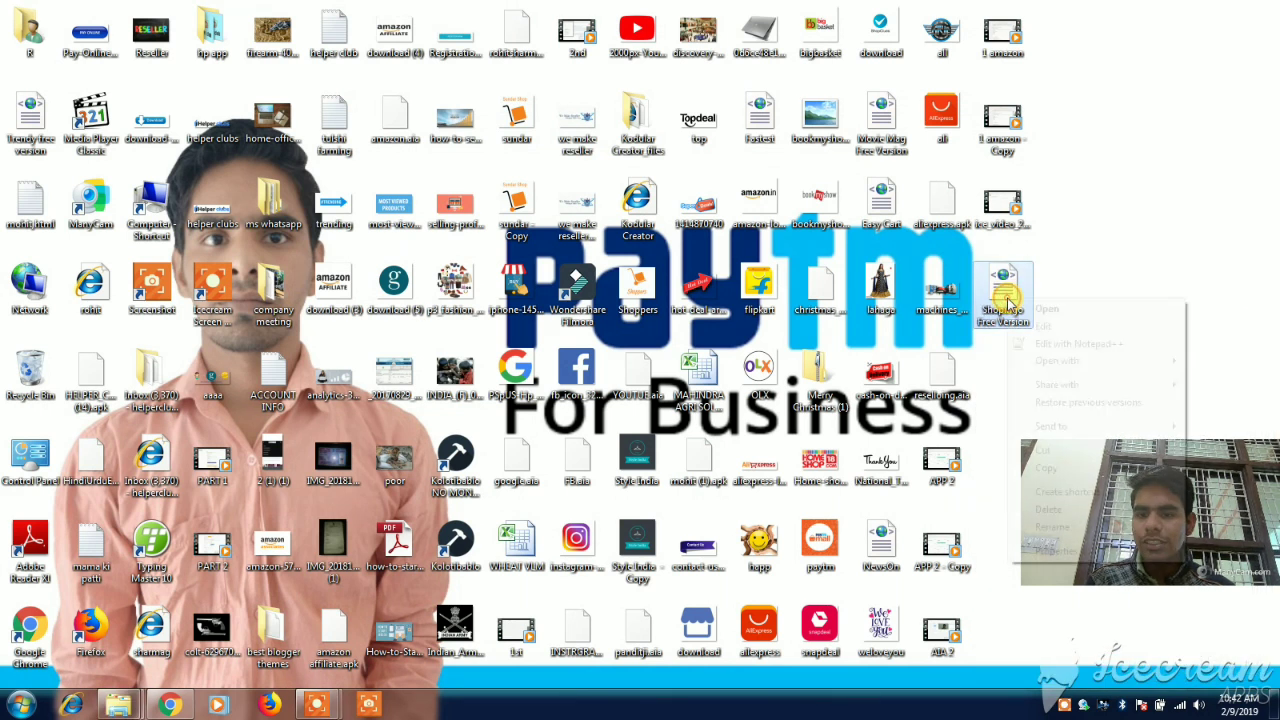
left_click(1046, 344)
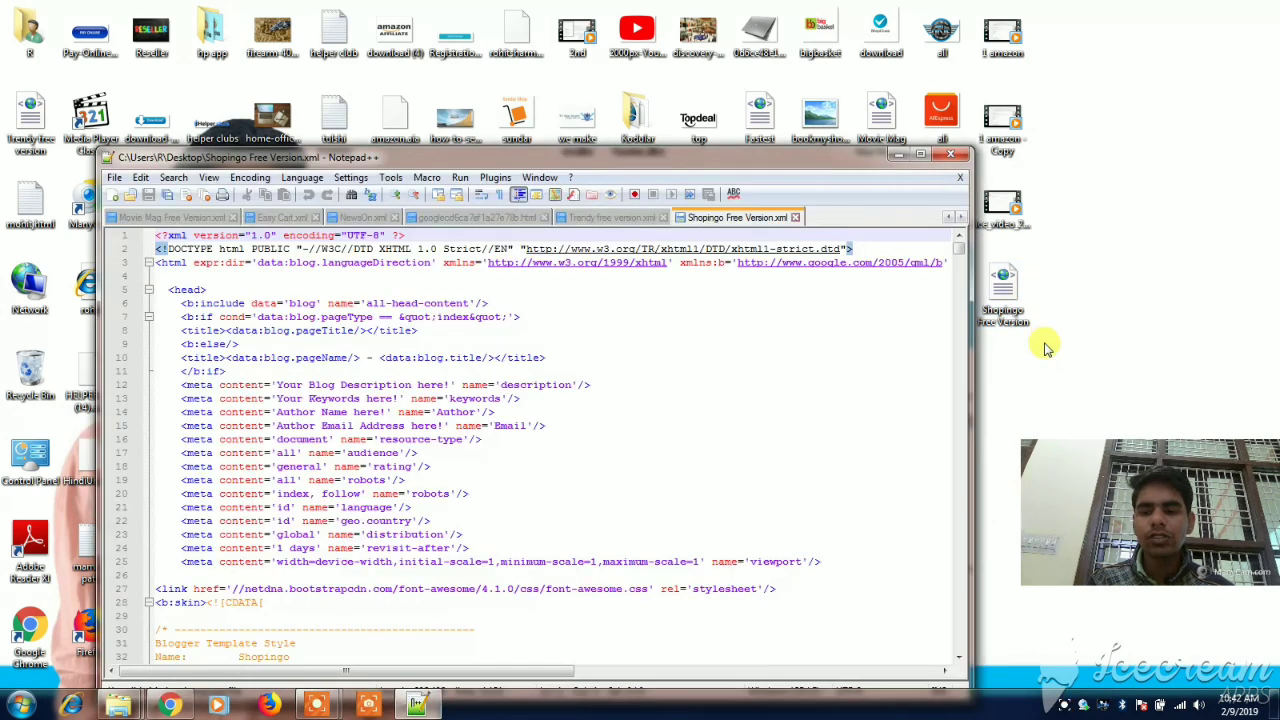
left_click(578, 468)
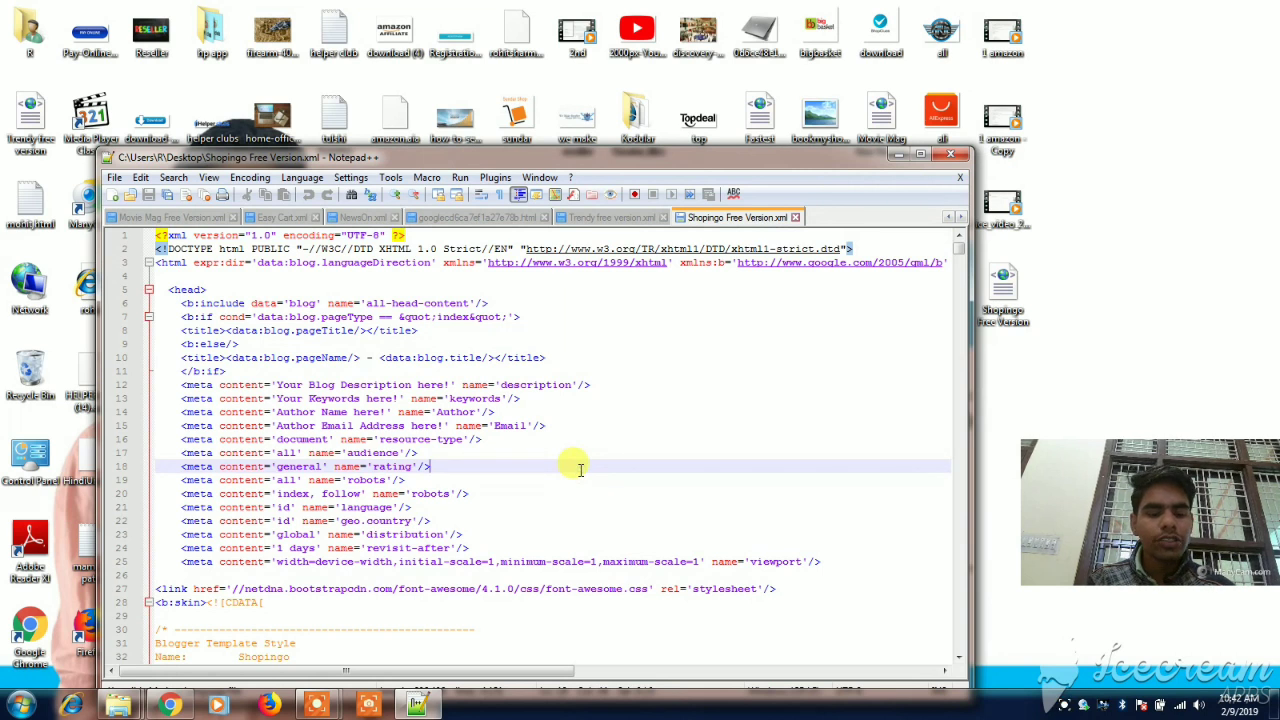
key("ctrl+a")
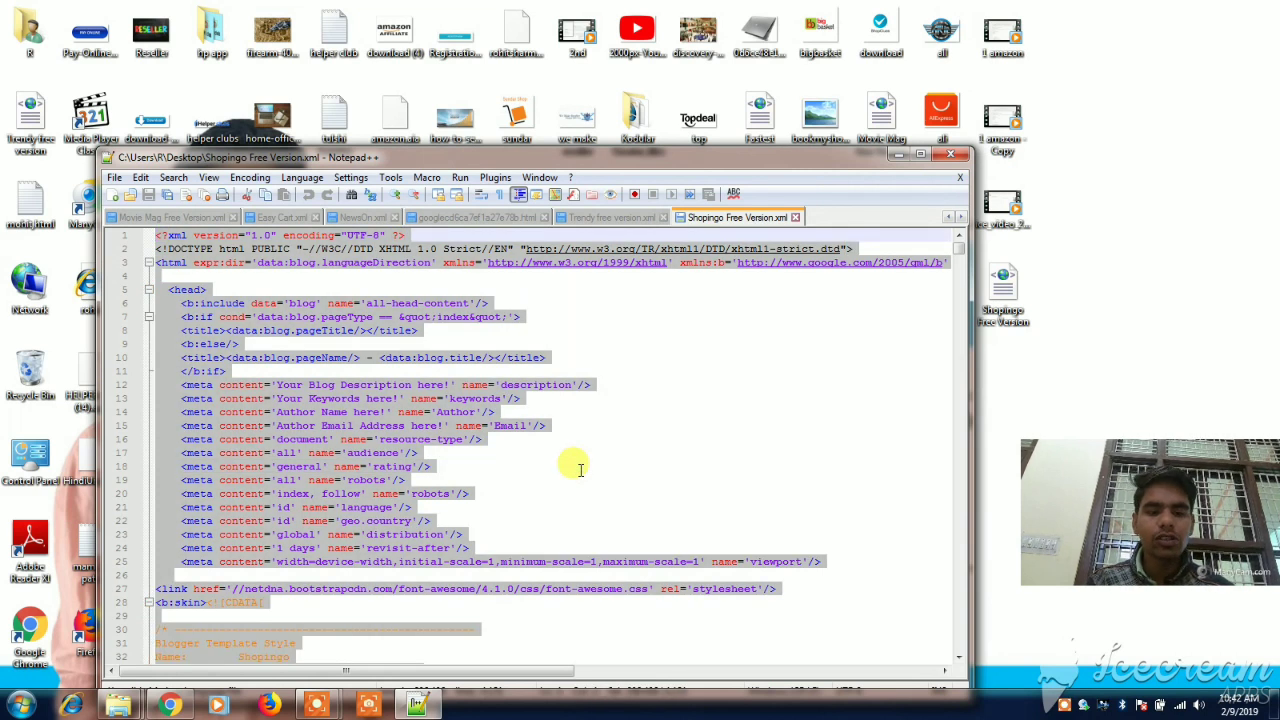
Switch to Chrome and open the Theme page of the E Amazon India blog in Blogger.
left_click(172, 704)
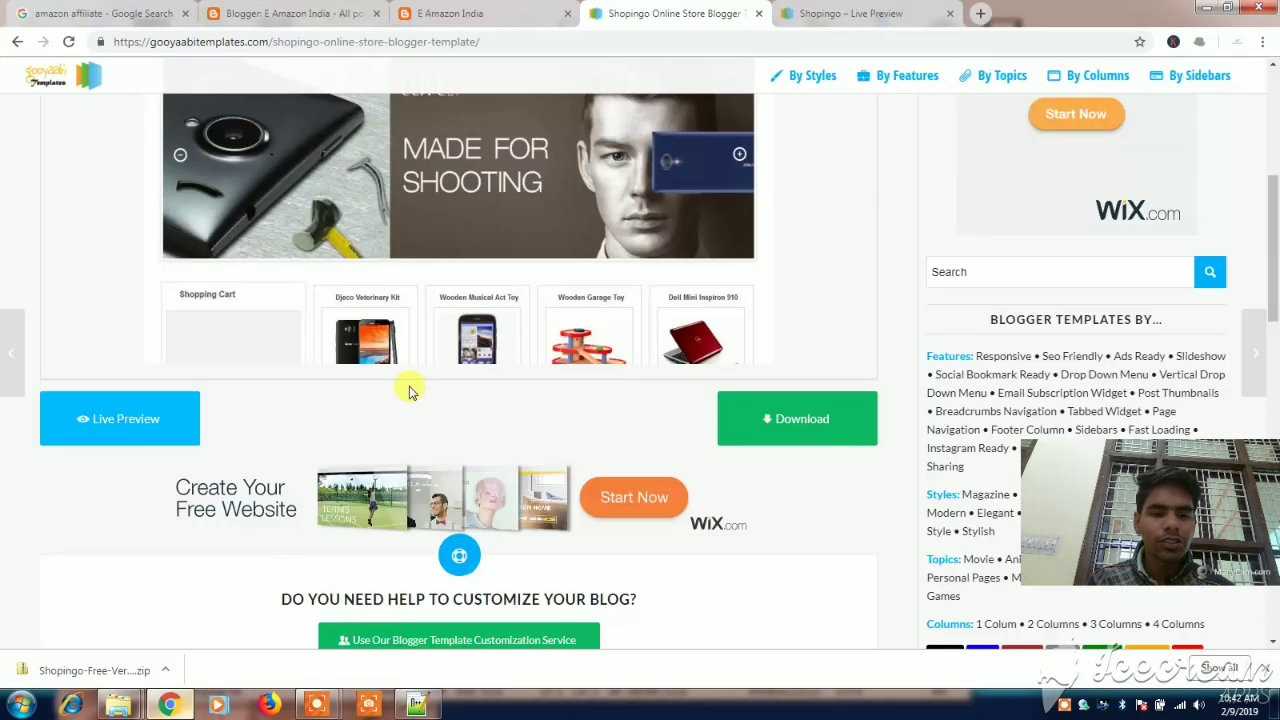
left_click(258, 11)
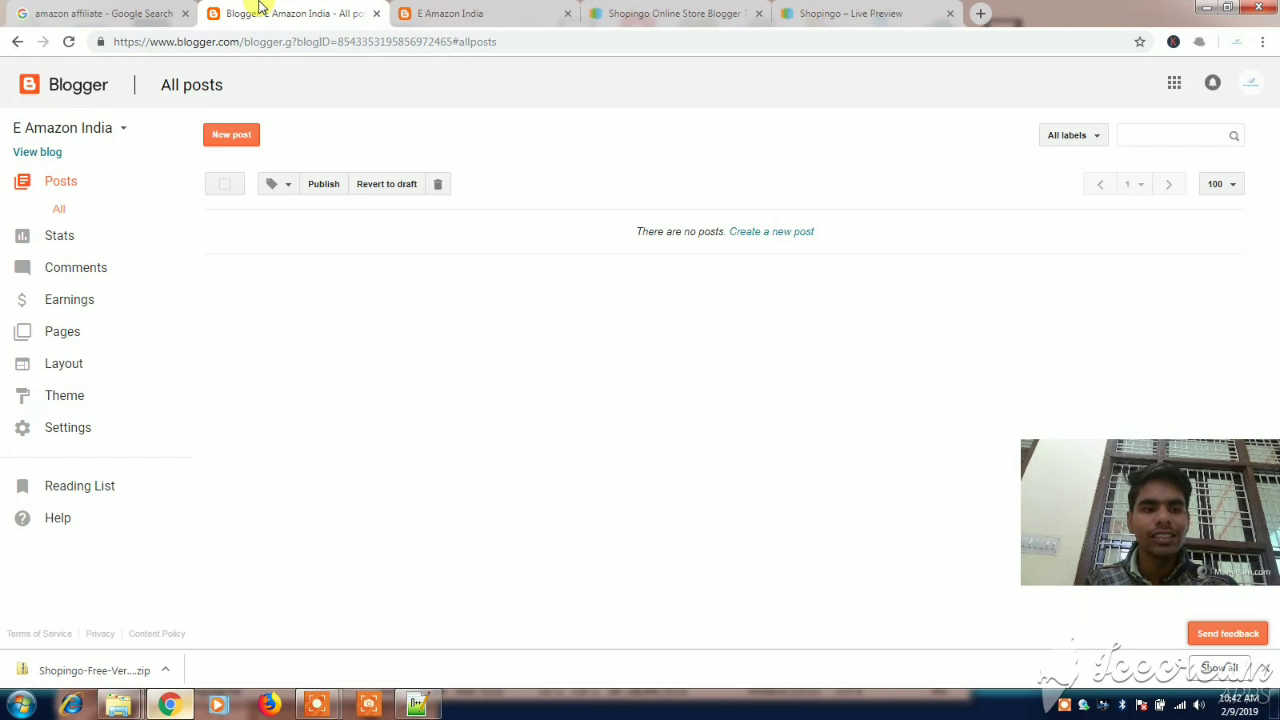
left_click(66, 401)
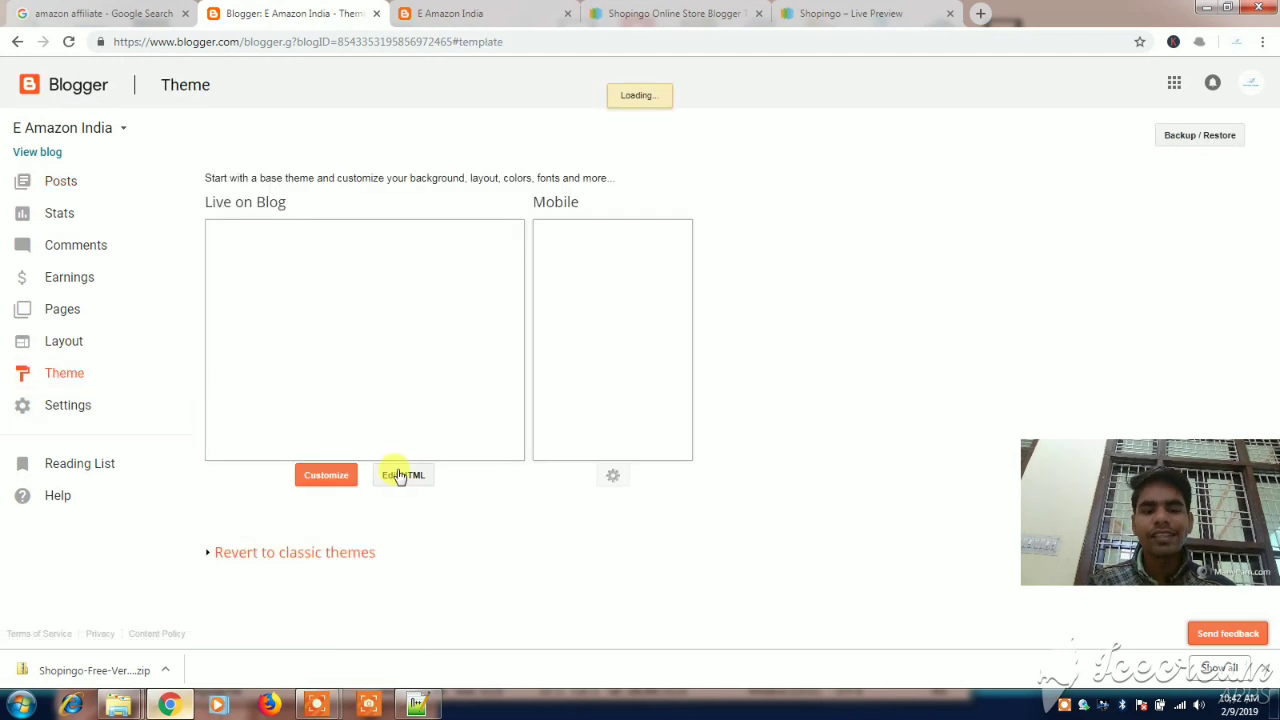
Replace all of the blog theme's HTML with the copied Shopingo code and save the theme.
left_click(401, 476)
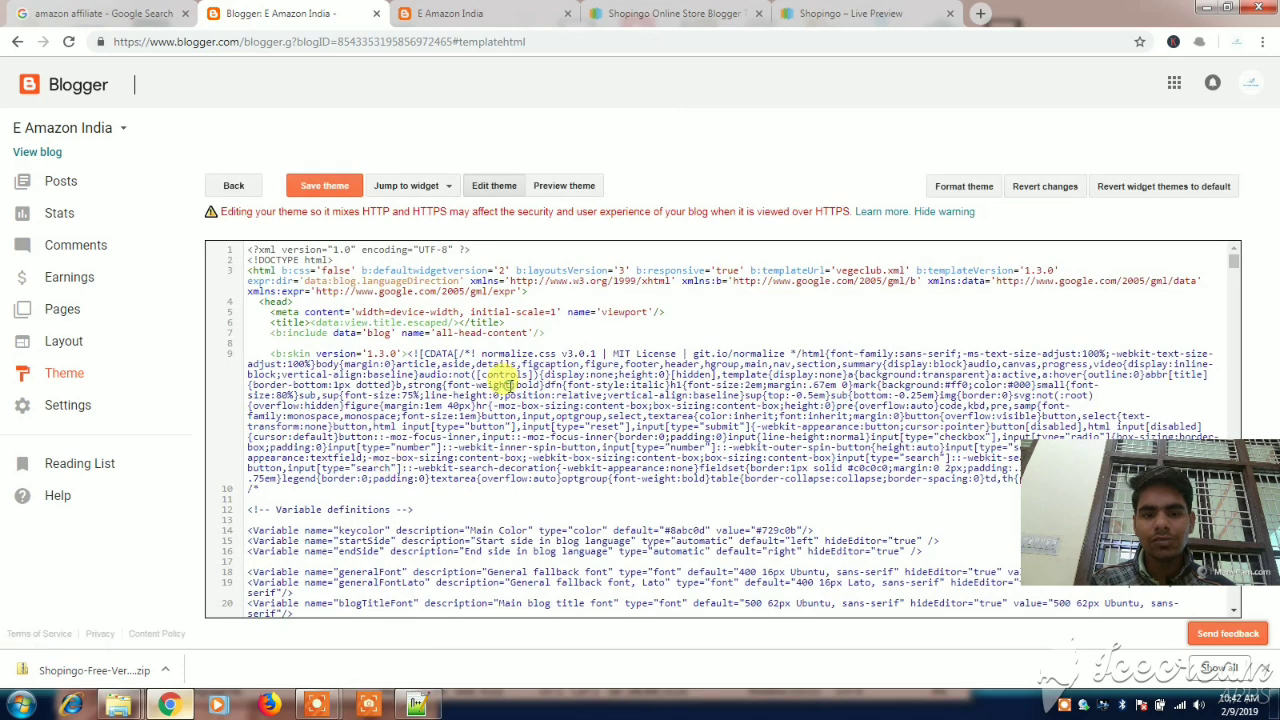
key("ctrl+a")
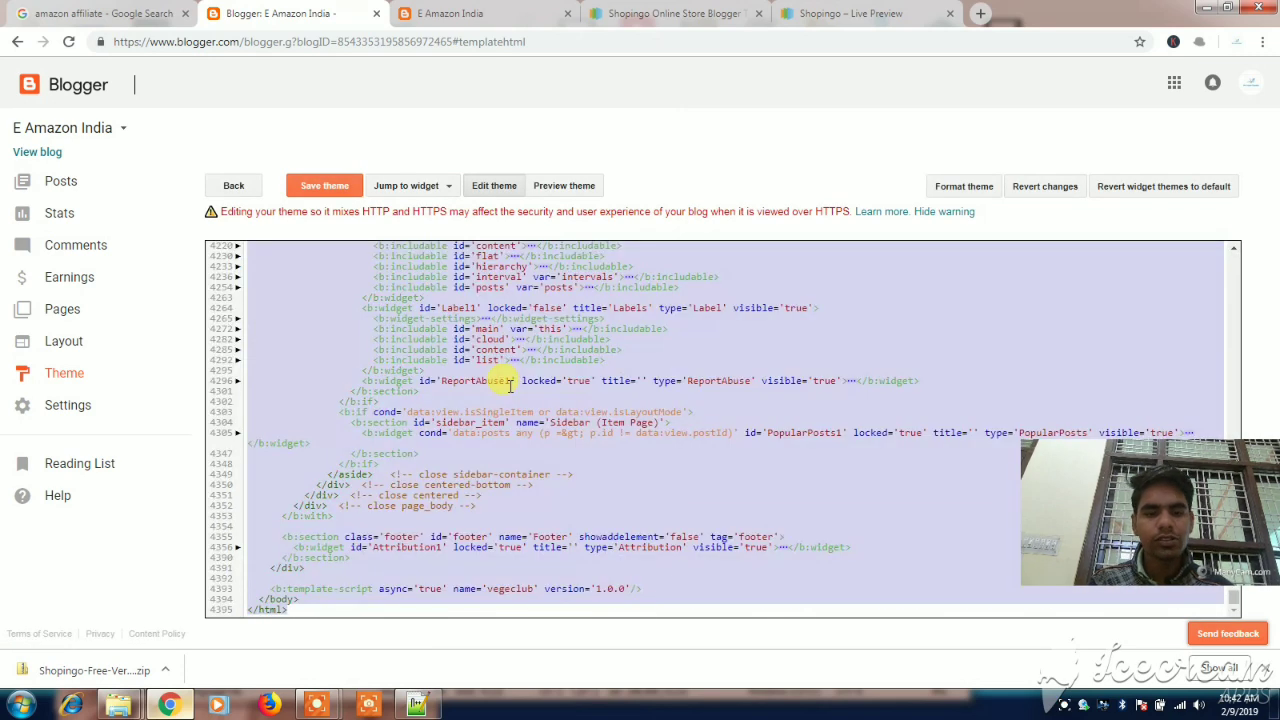
key("BackSpace")
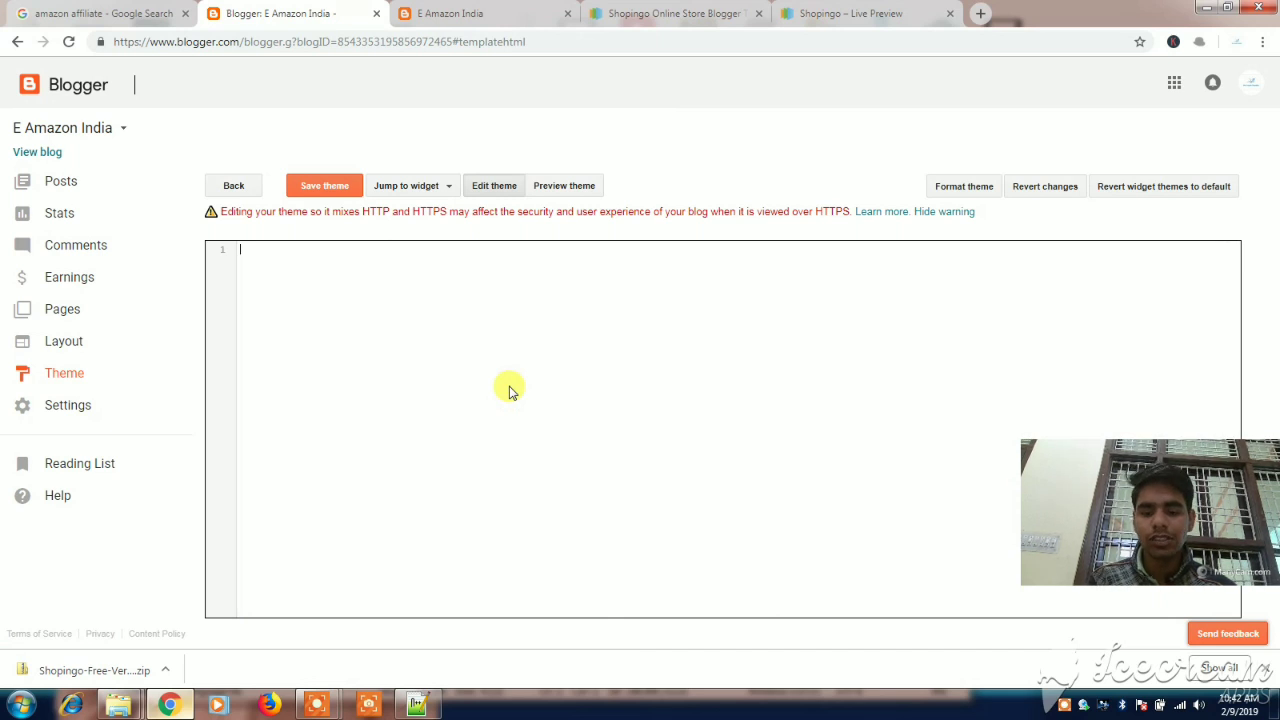
key("ctrl+v")
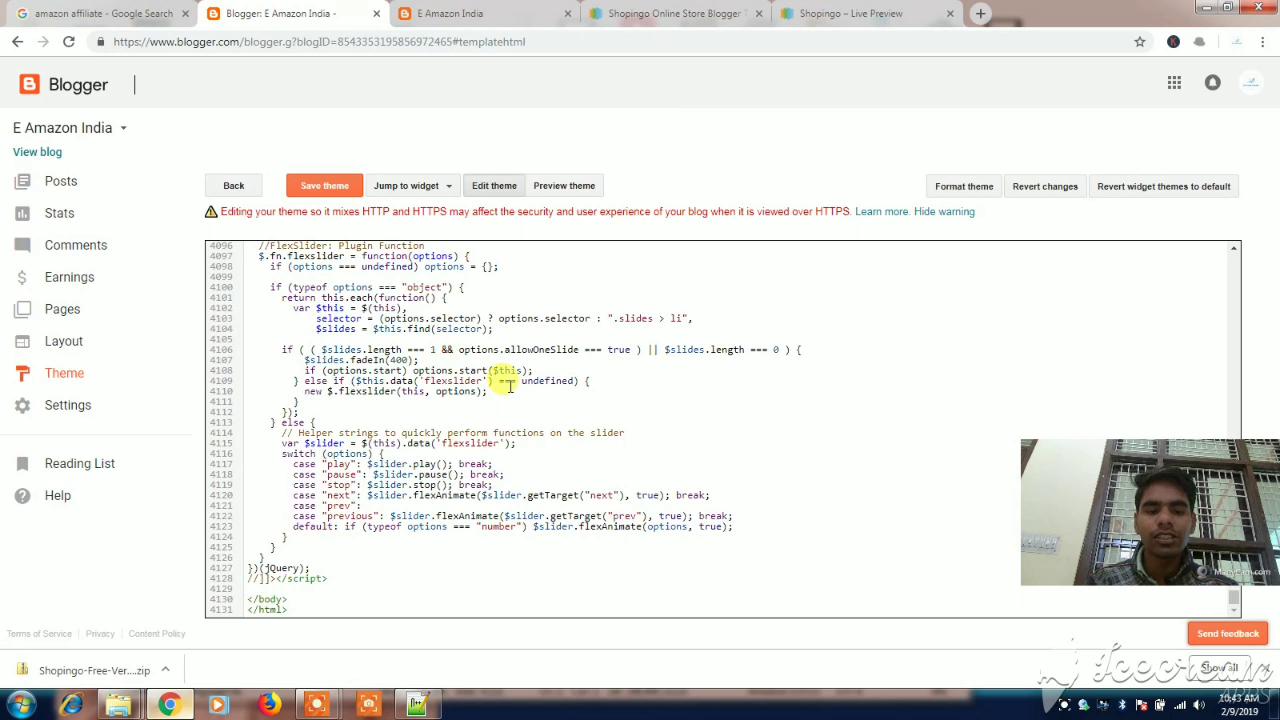
left_click(327, 188)
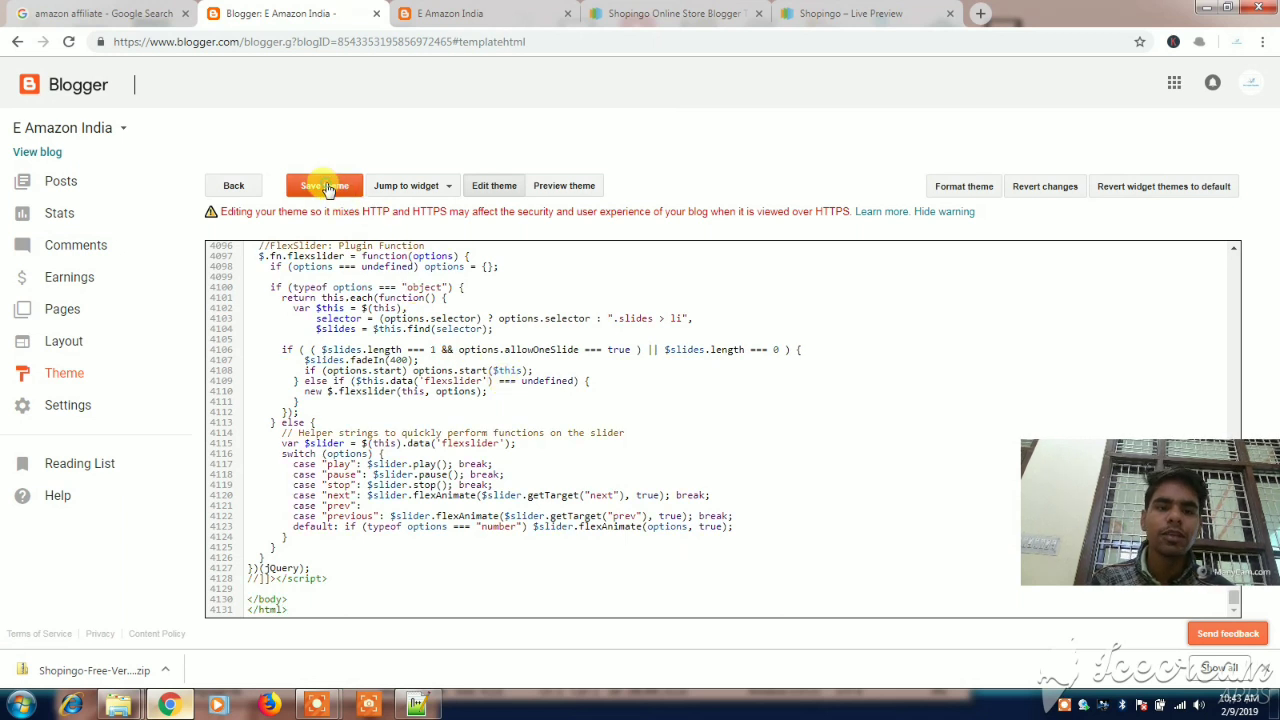
Reload the live E Amazon India blog and compare its new look with the Shopingo live preview.
left_click(519, 8)
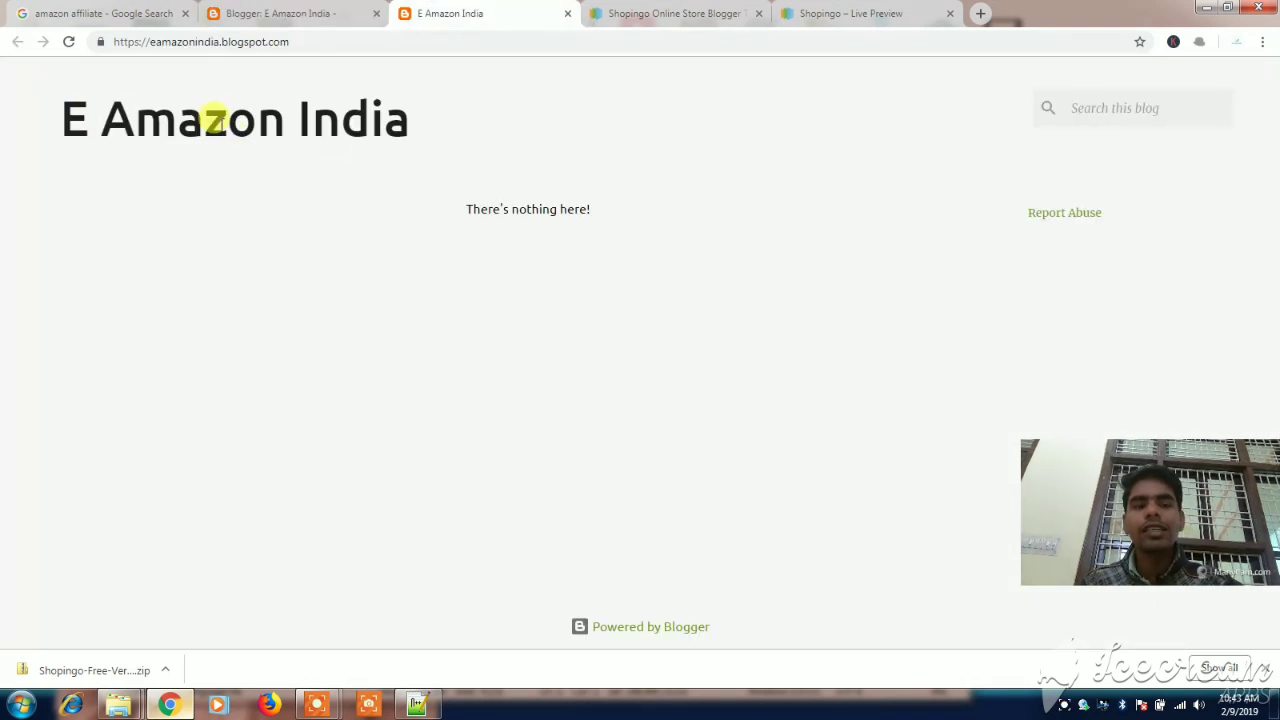
left_click(69, 41)
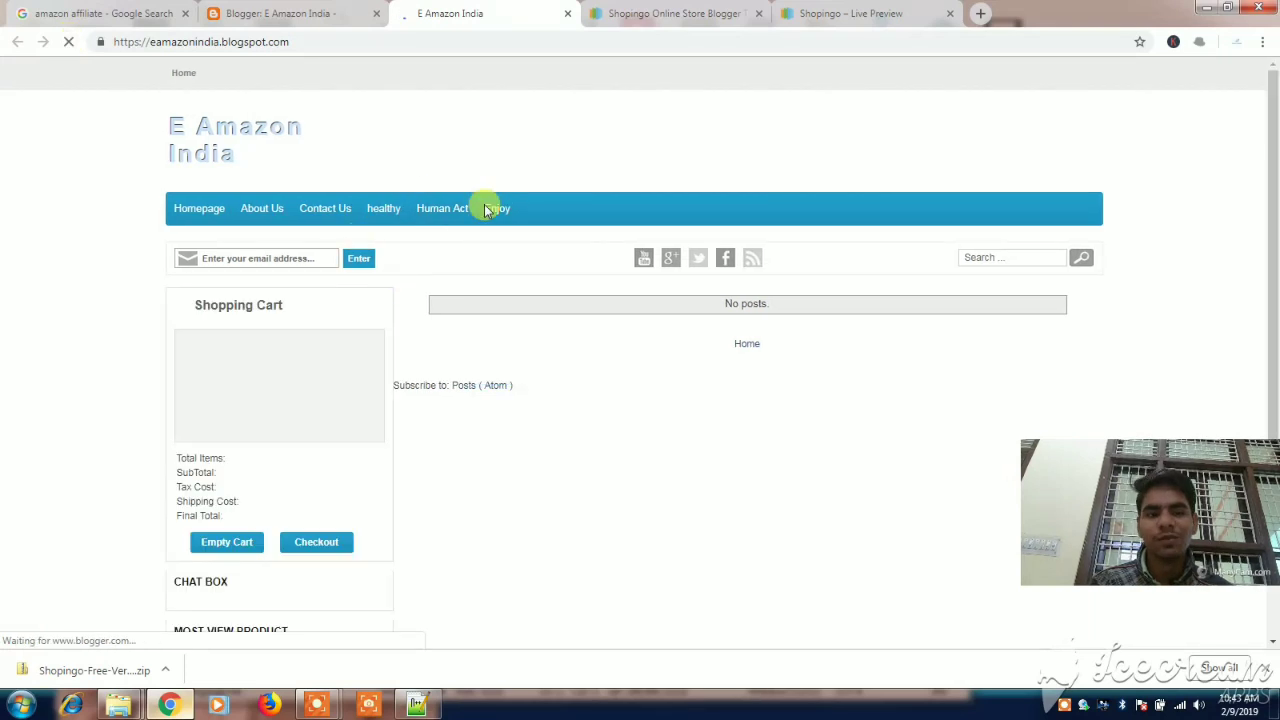
left_click(866, 9)
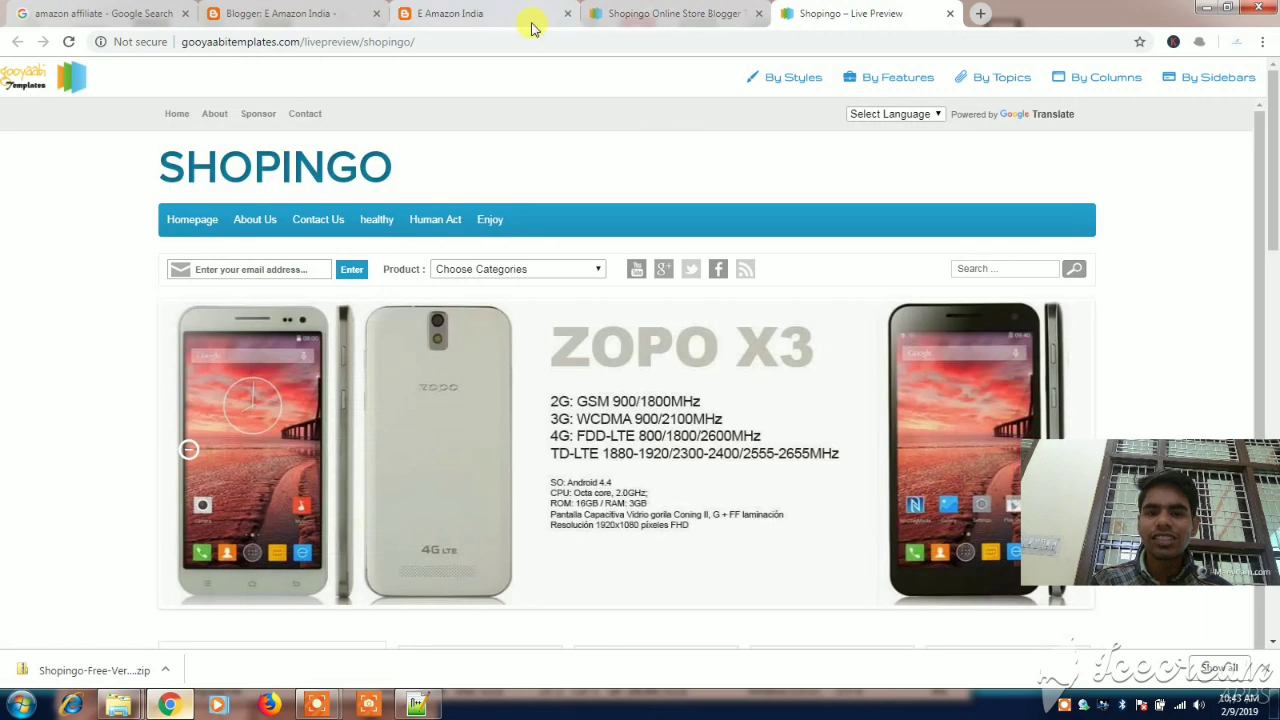
left_click(425, 8)
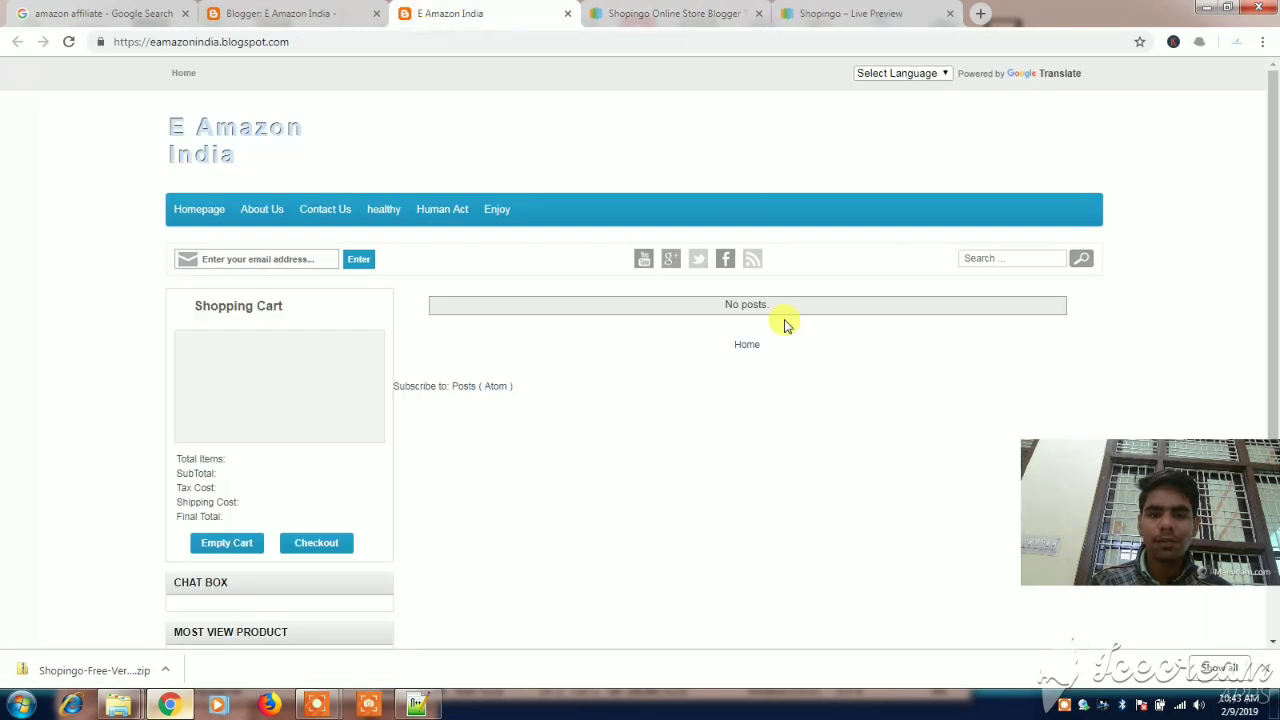
left_click_drag(1274, 214, 1274, 430)
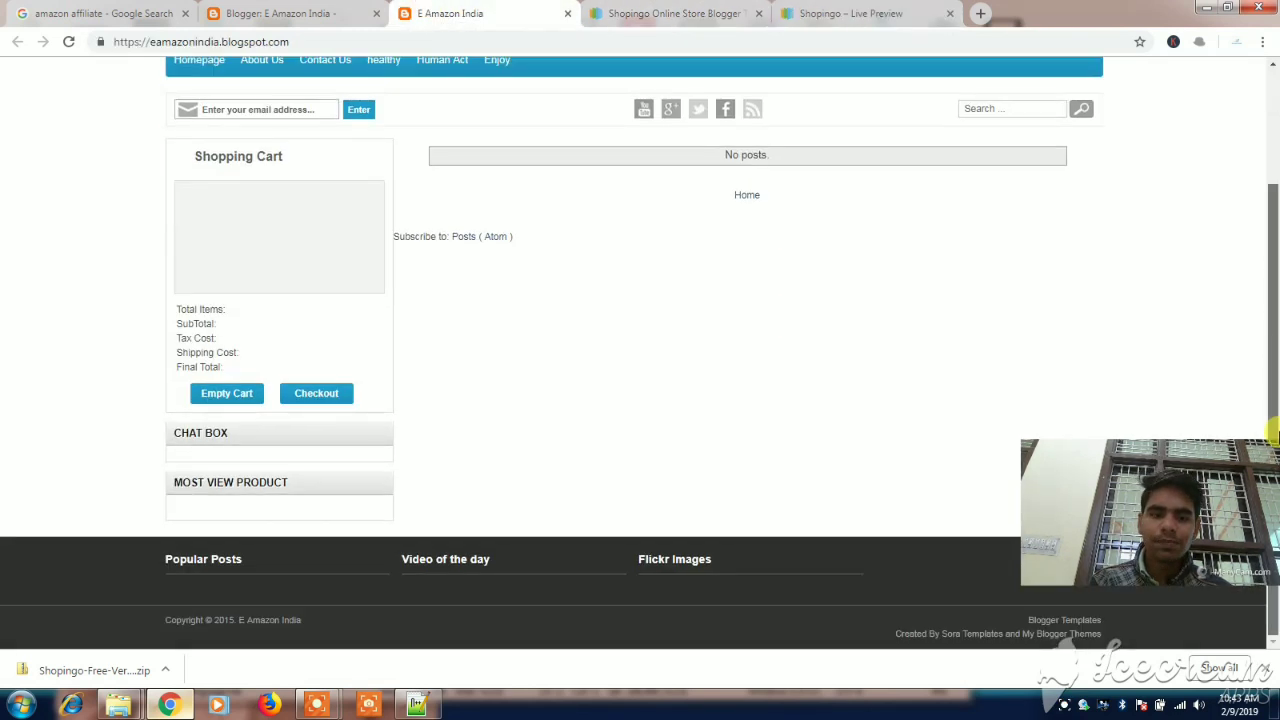
scroll(526, 214, "up", 2)
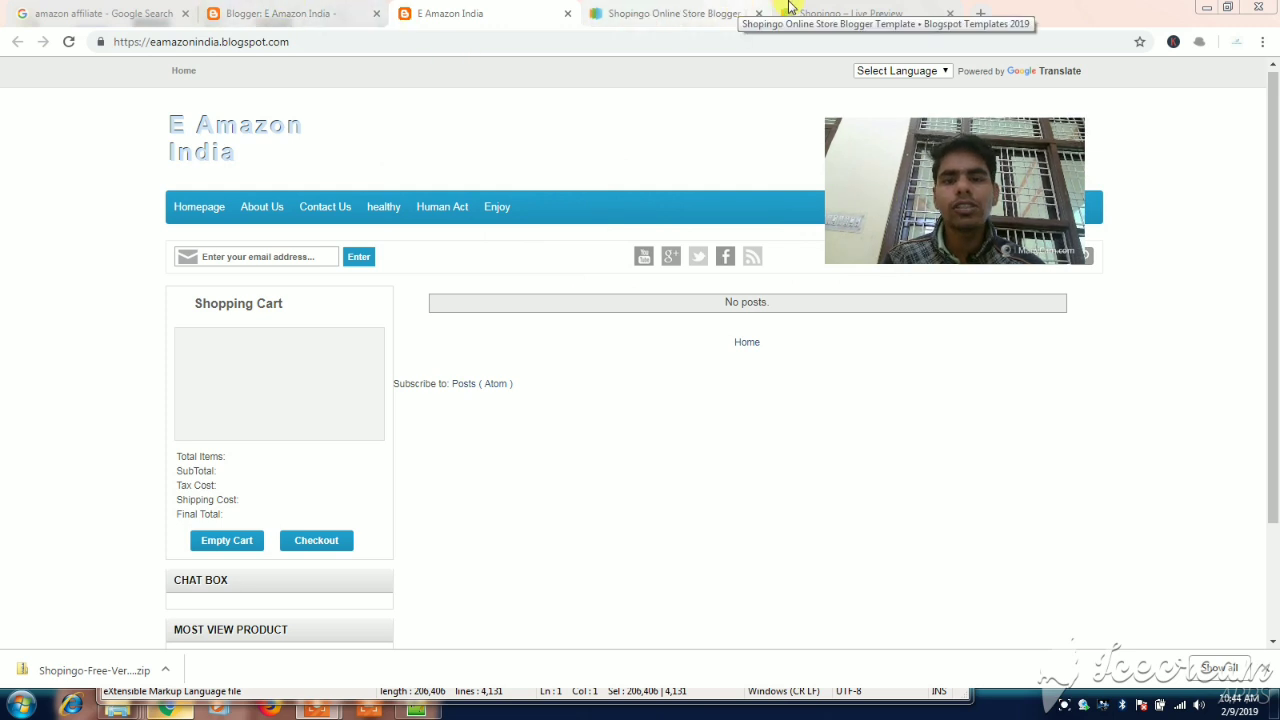
Browse both pages of online shopping store templates on the Gooyaabi Templates site.
left_click(865, 8)
left_click(688, 8)
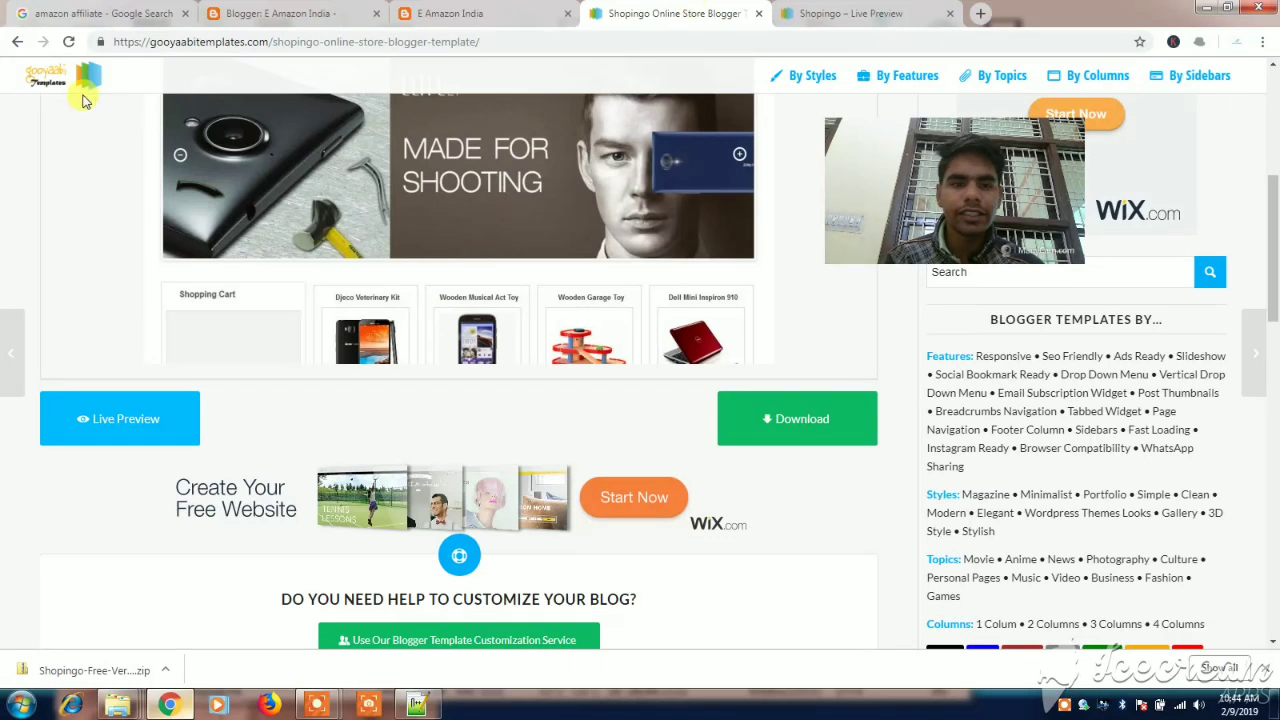
left_click(13, 42)
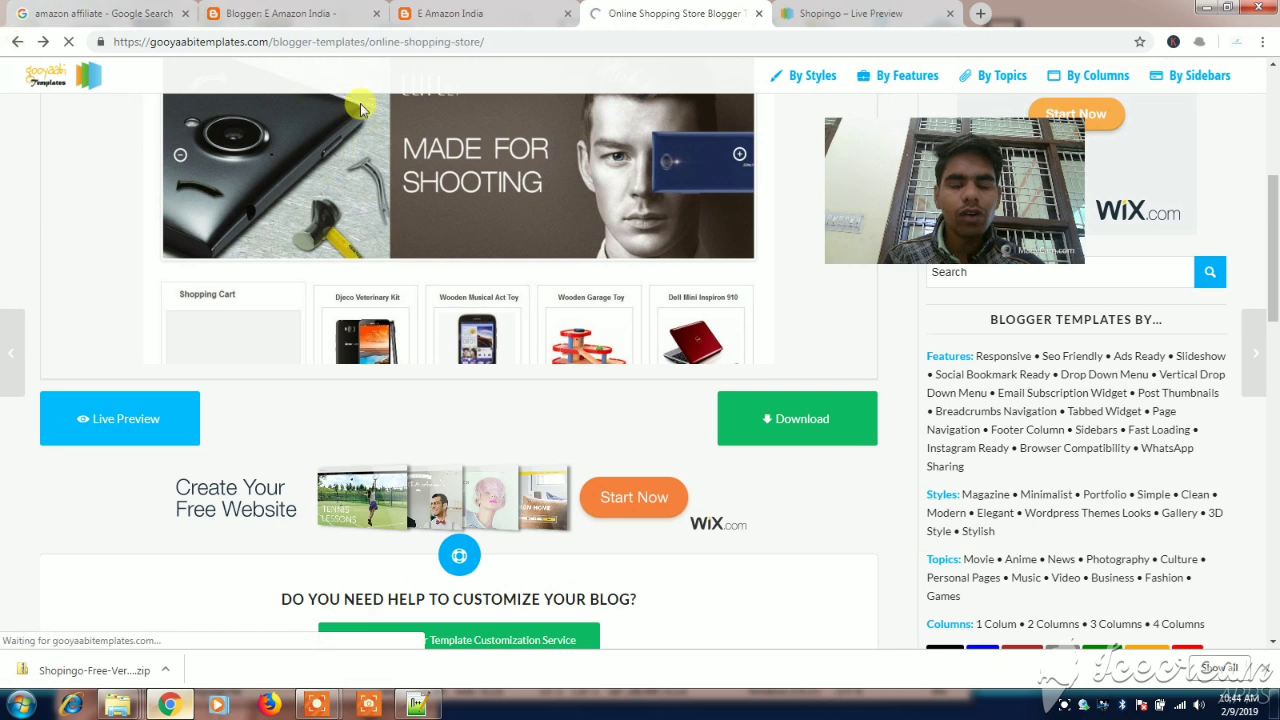
scroll(745, 343, "down", 3)
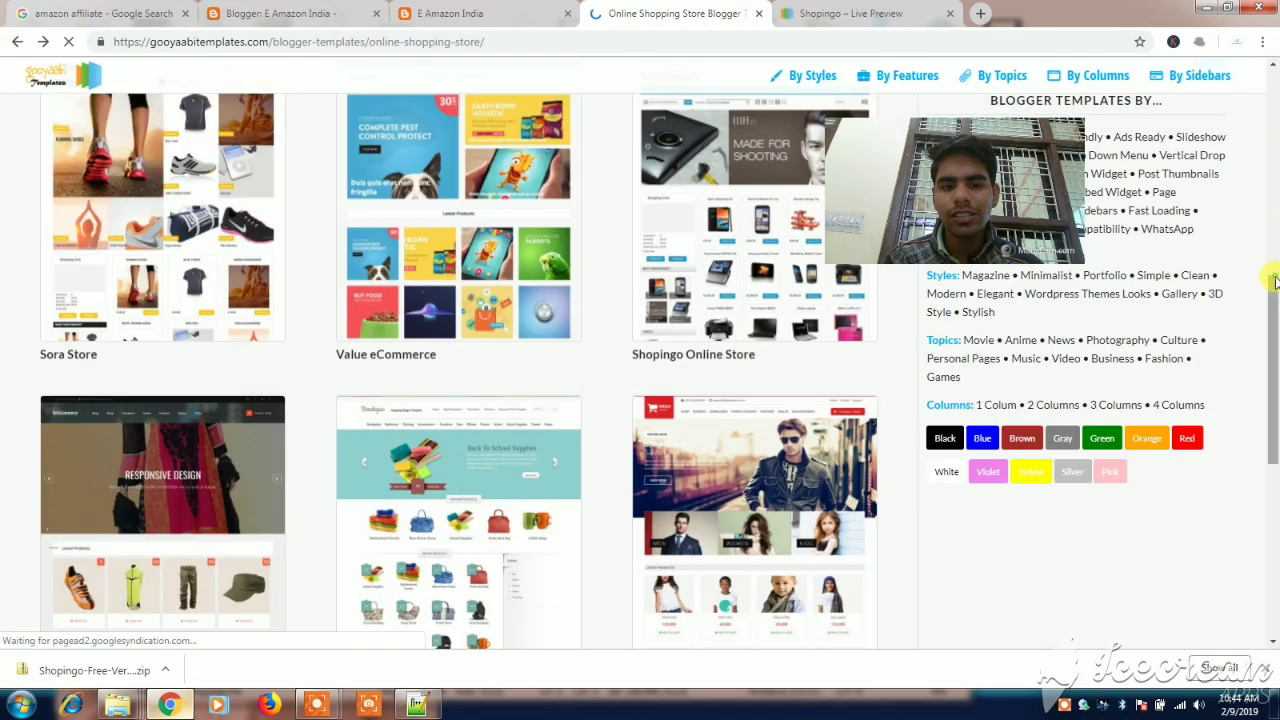
left_click_drag(1275, 283, 1275, 393)
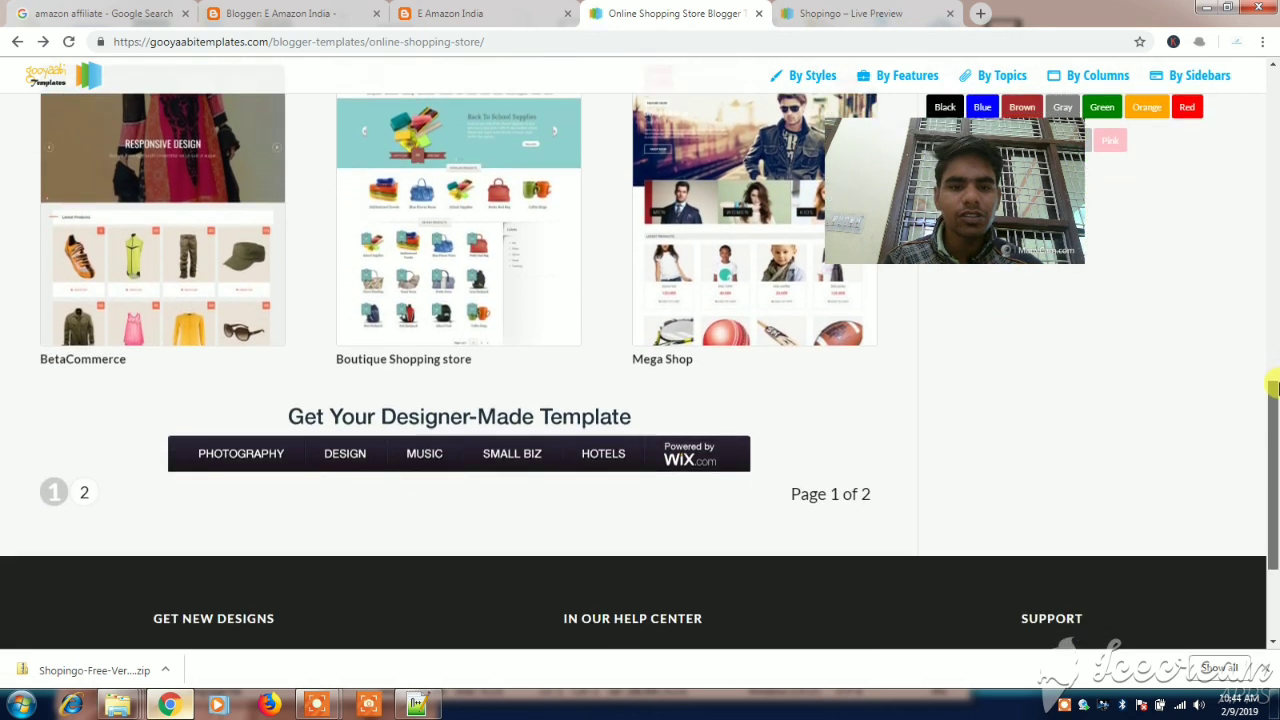
left_click(86, 494)
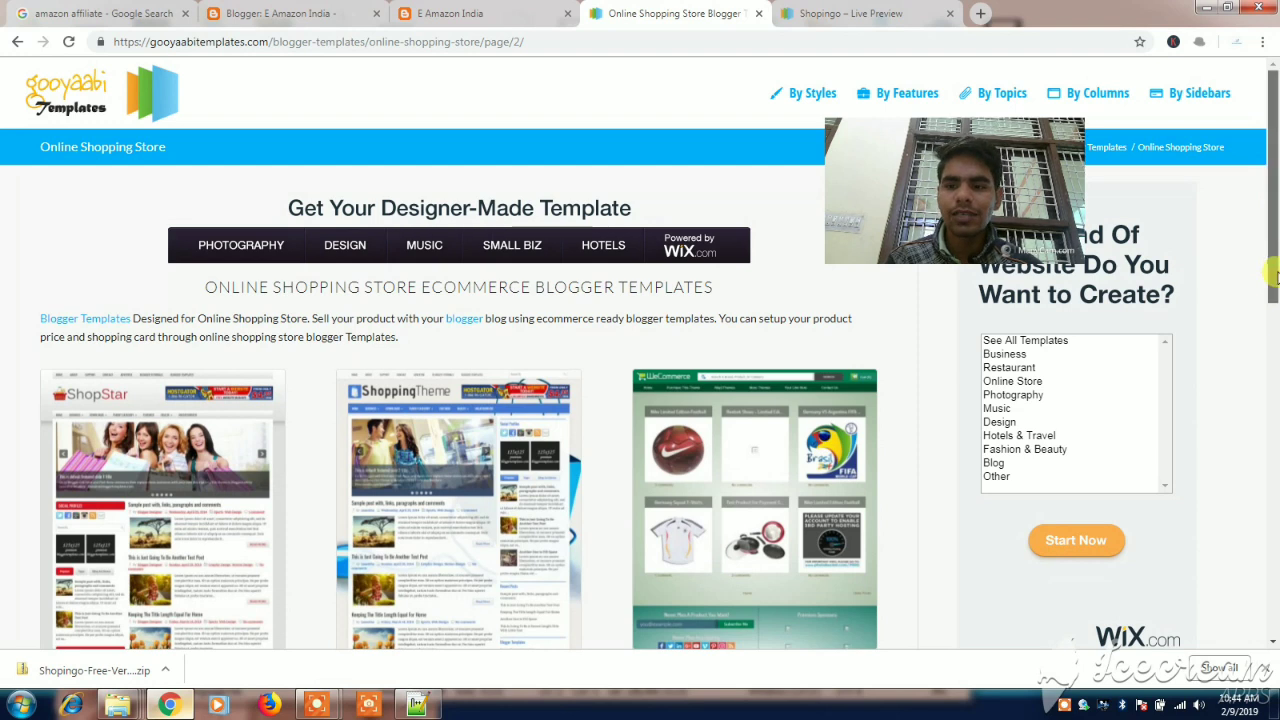
scroll(1276, 350, "down", 3)
scroll(1276, 380, "down", 2)
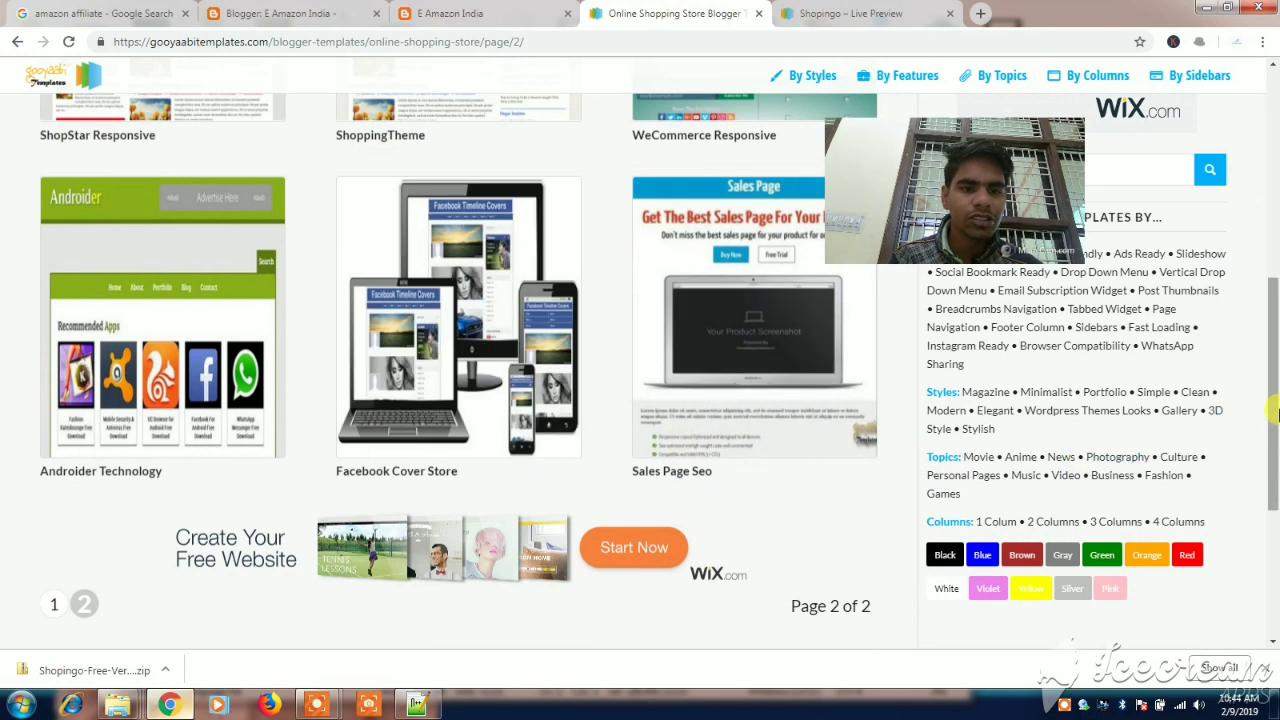
left_click_drag(1275, 405, 1275, 310)
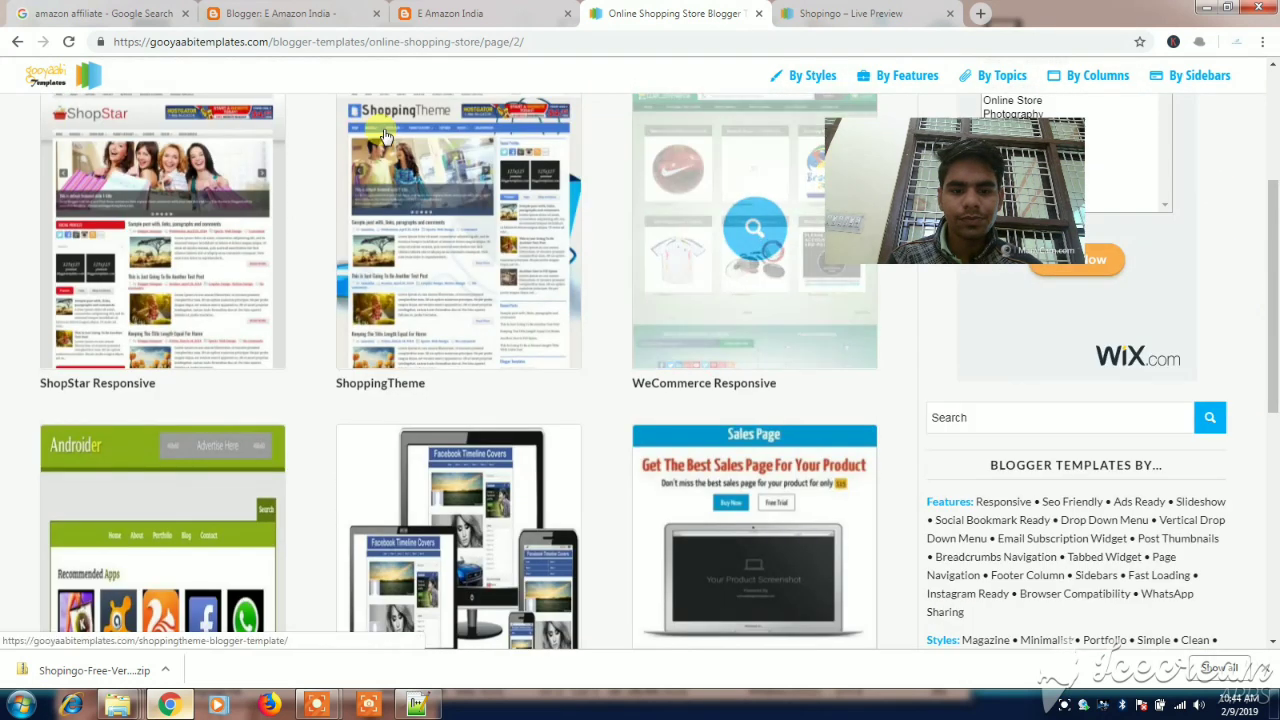
Open the Layout page of the E Amazon India blog in Blogger and check it against the live blog.
left_click(360, 8)
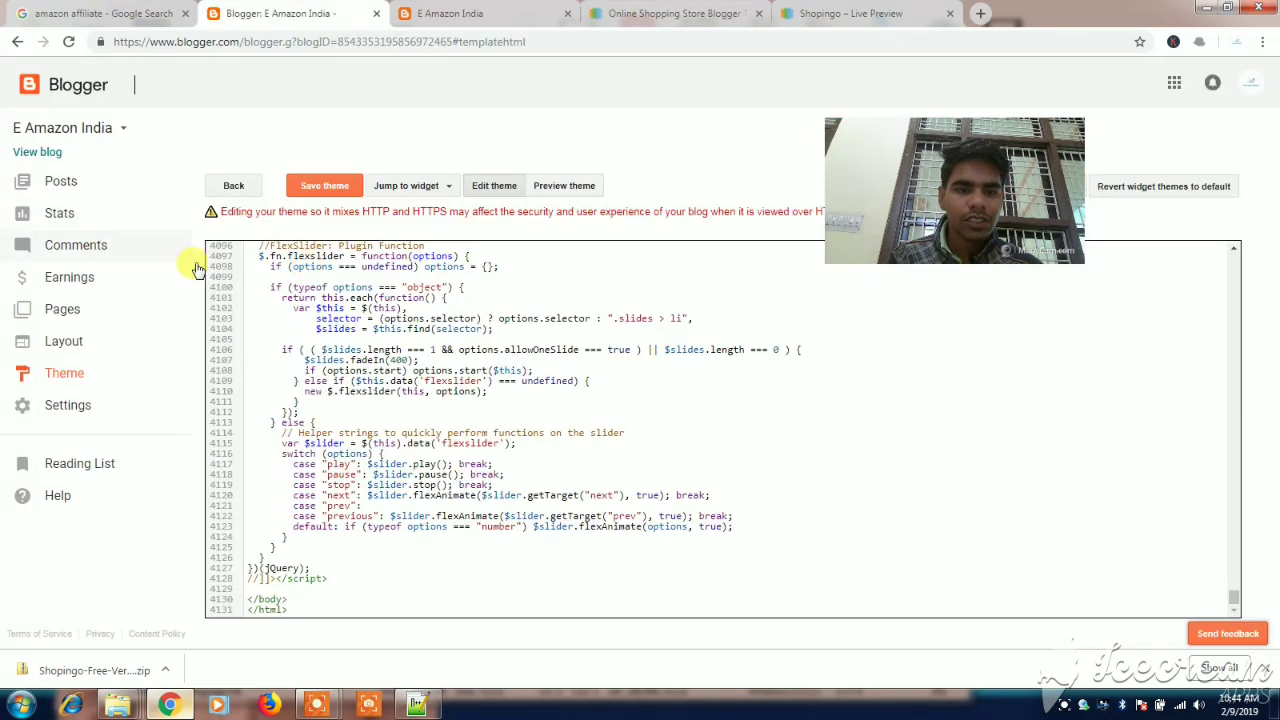
left_click(64, 343)
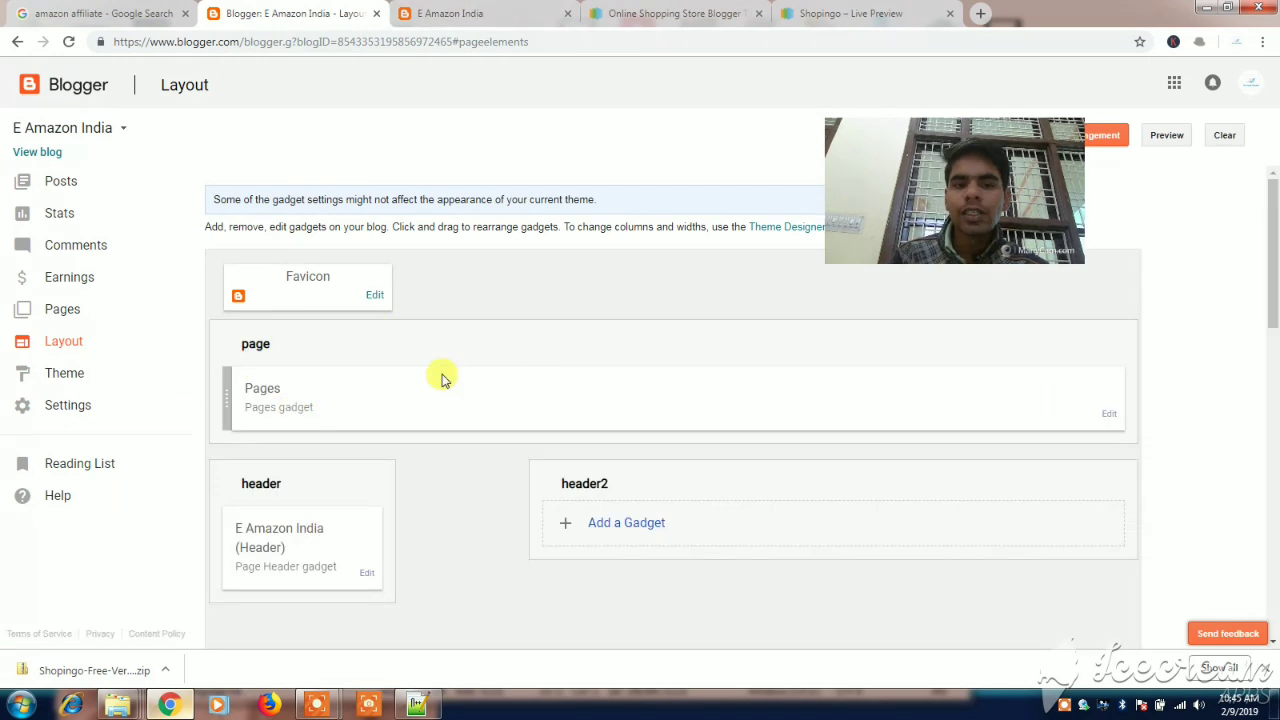
left_click(466, 12)
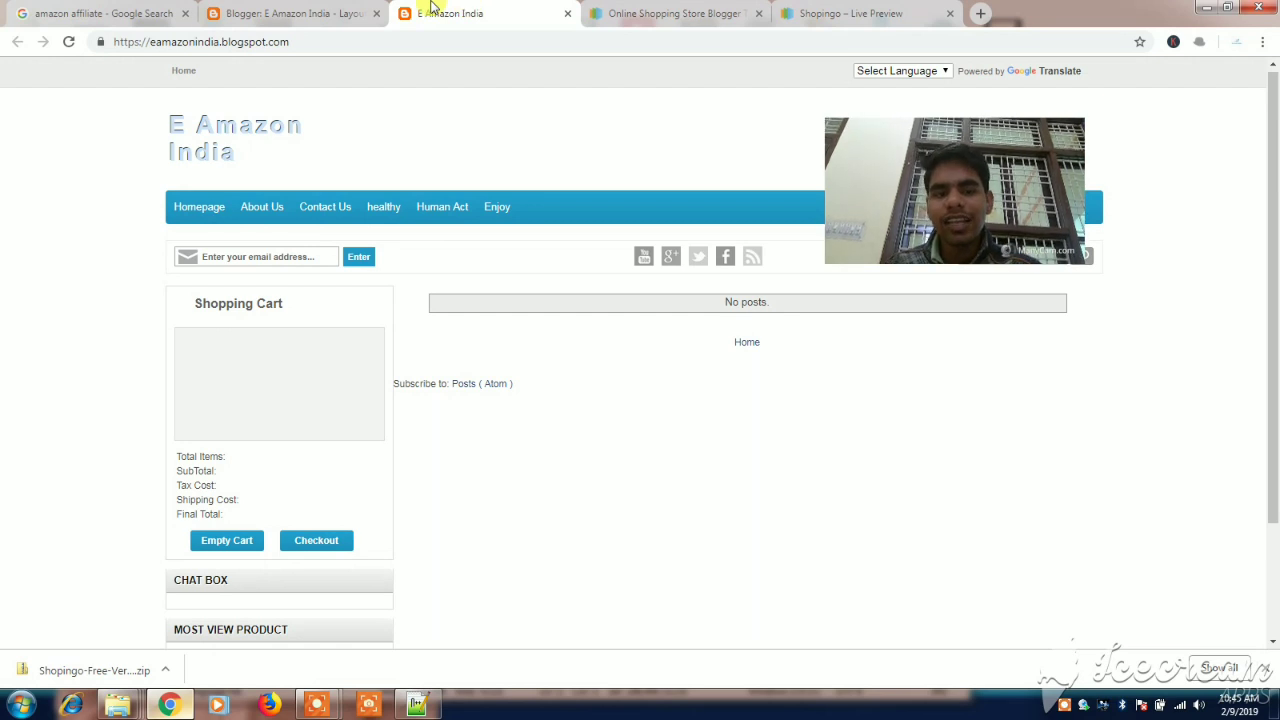
left_click(288, 12)
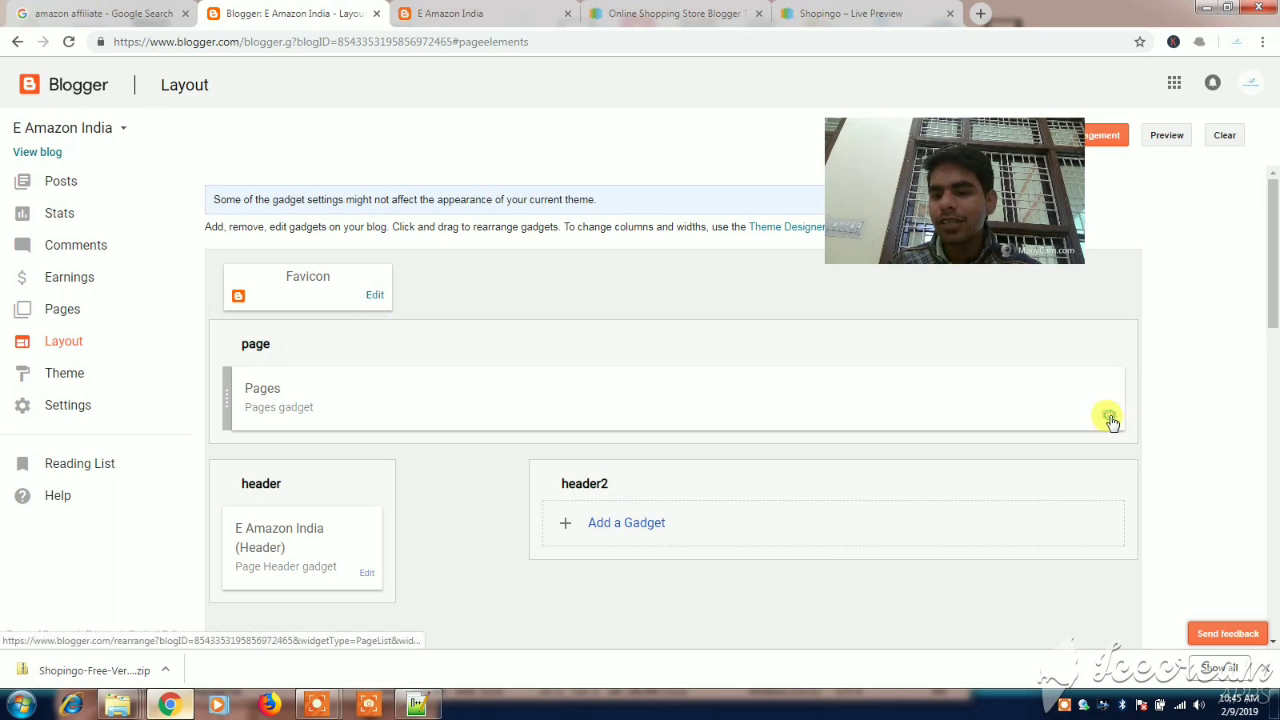
Look into the Pages gadget's configuration and compare the layout's header, labelsmenu and main sections with the live blog.
left_click(1109, 416)
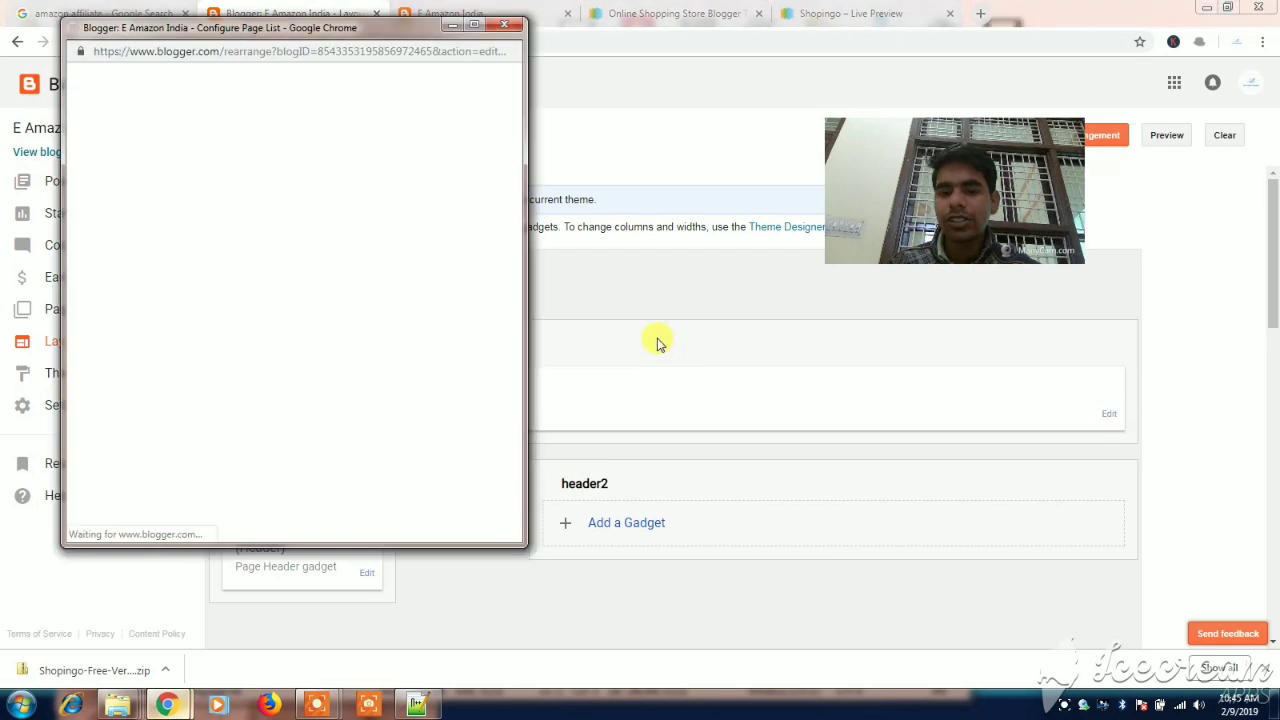
left_click(506, 28)
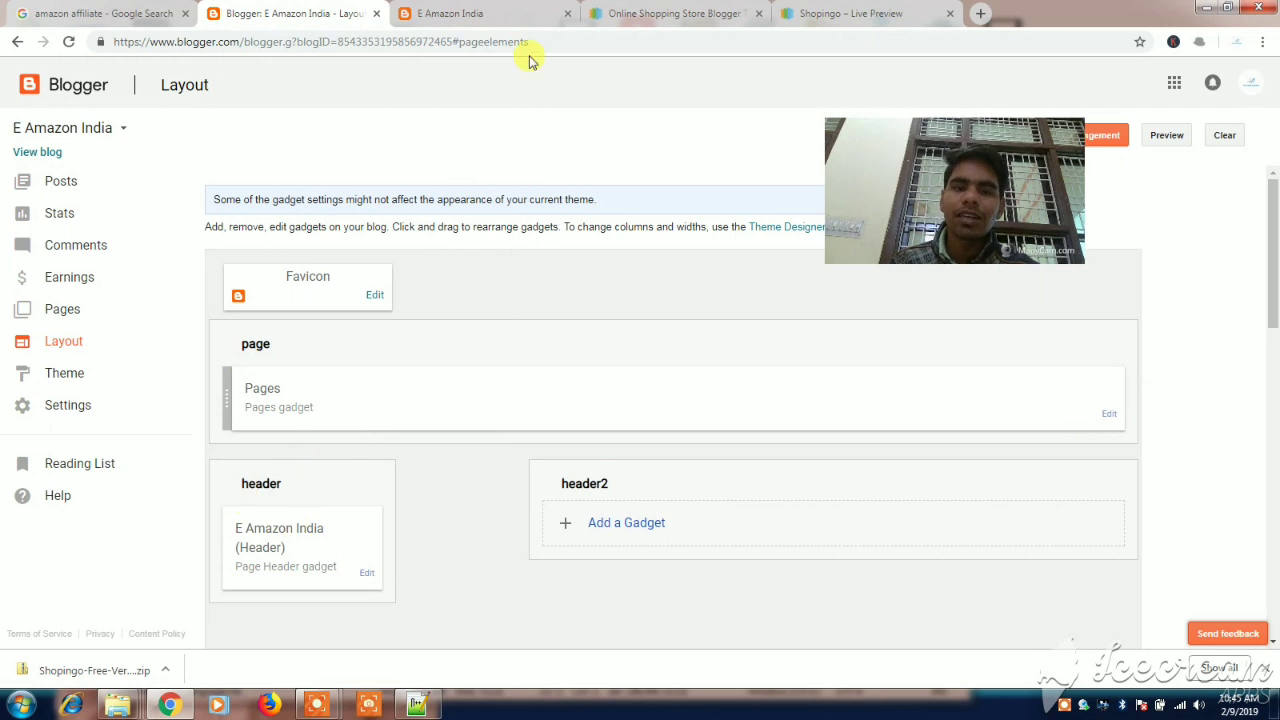
left_click(519, 7)
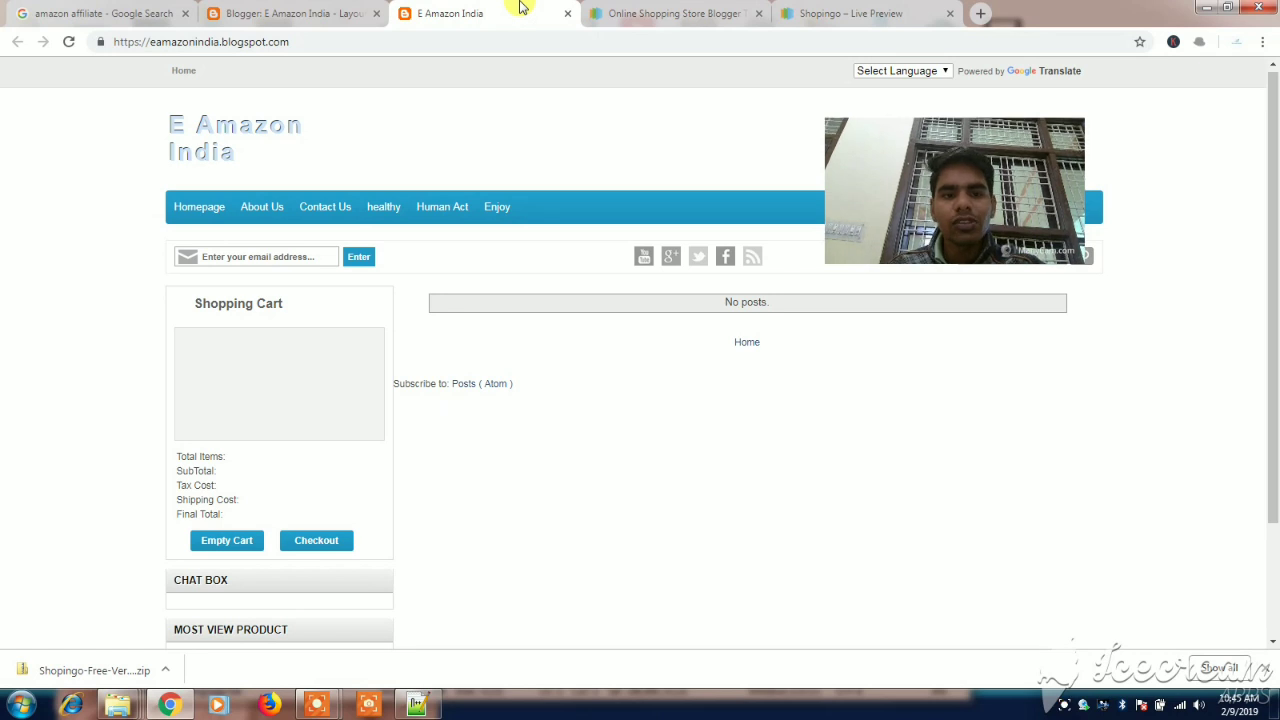
left_click(322, 15)
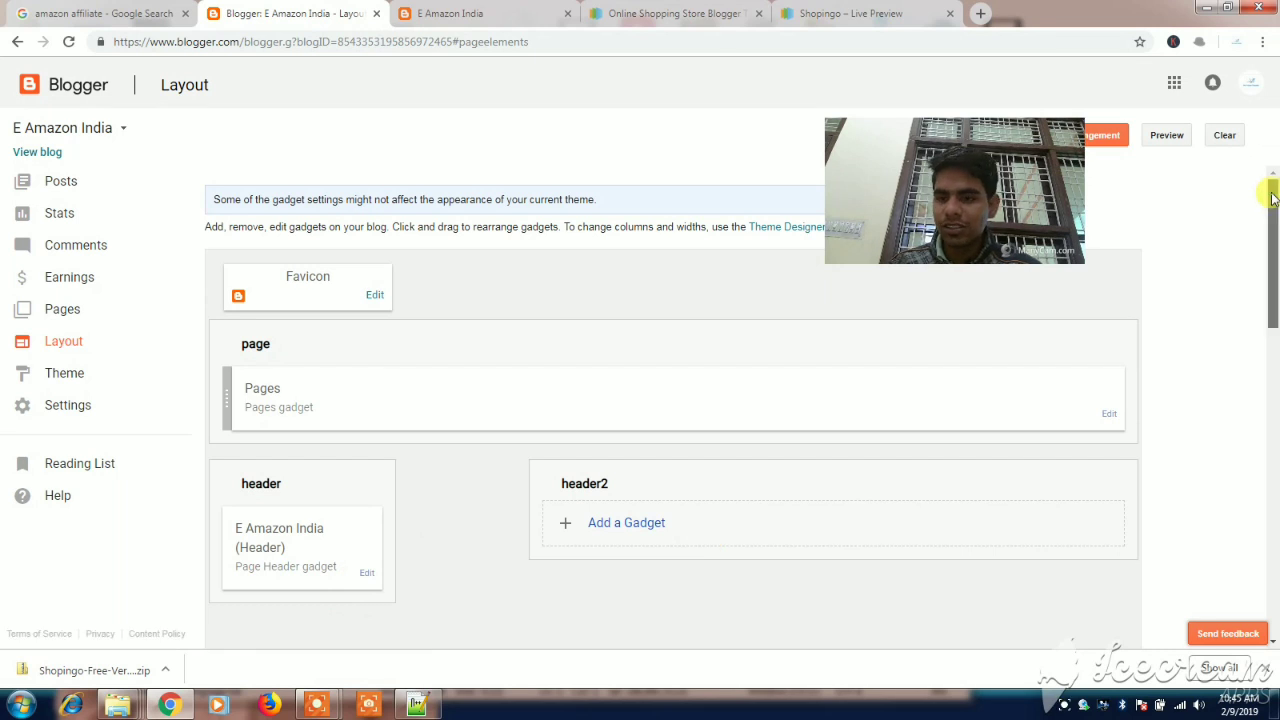
scroll(1057, 296, "down", 1)
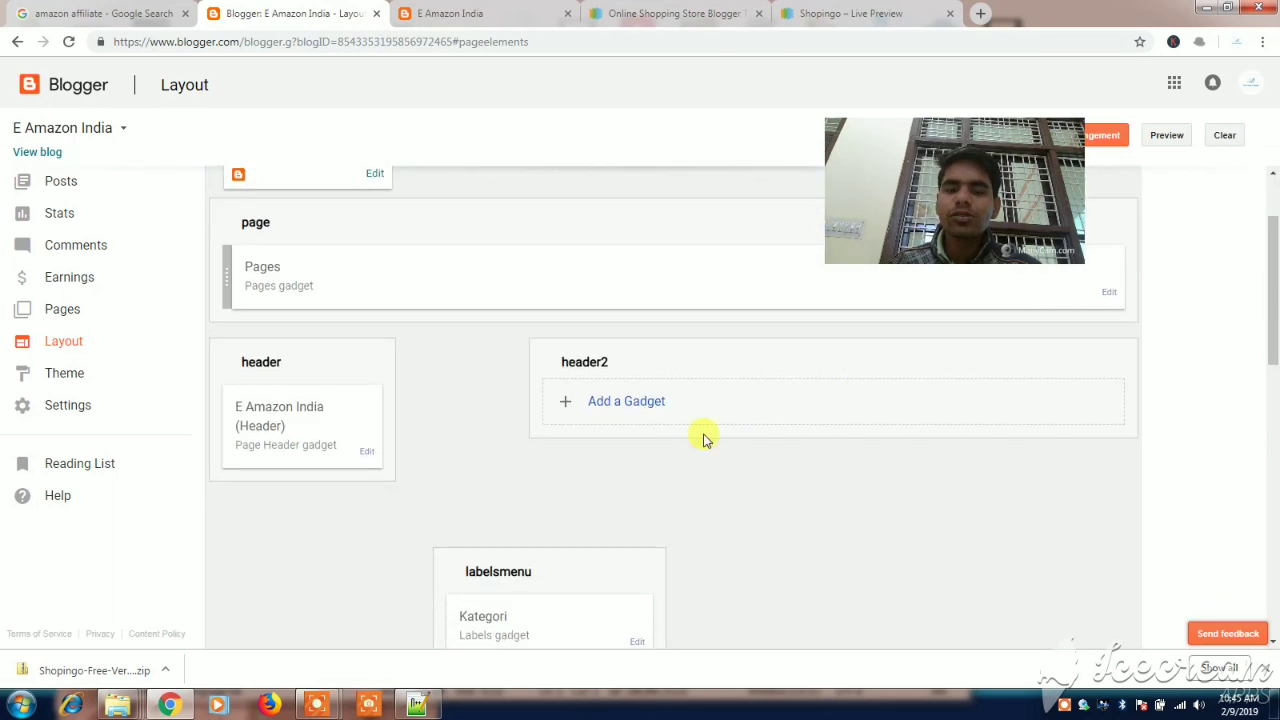
left_click(485, 13)
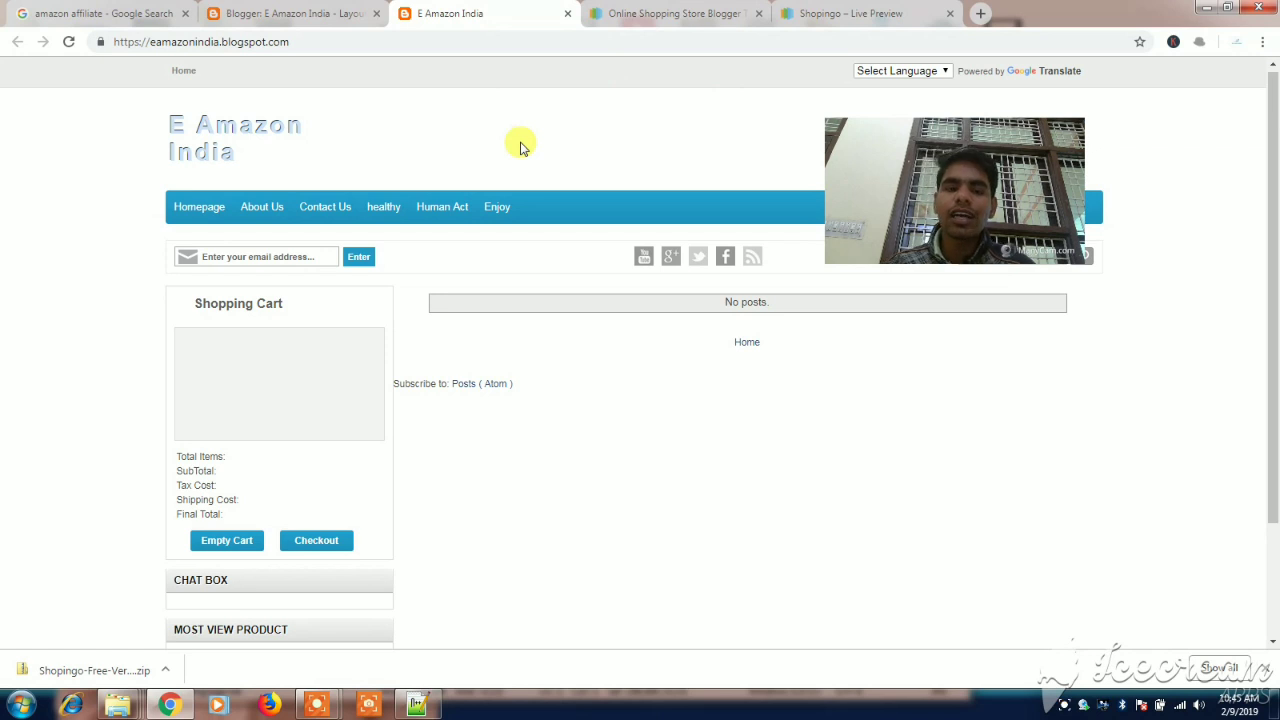
left_click(262, 12)
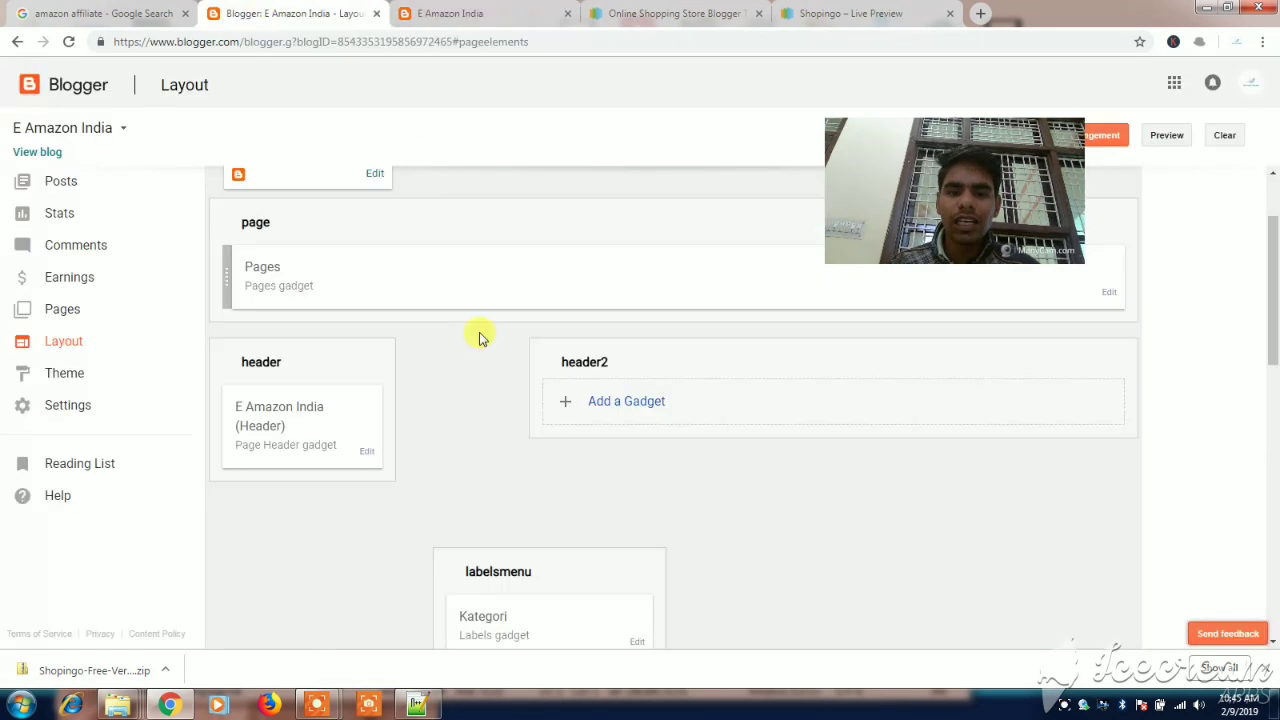
scroll(1274, 365, "down", 2)
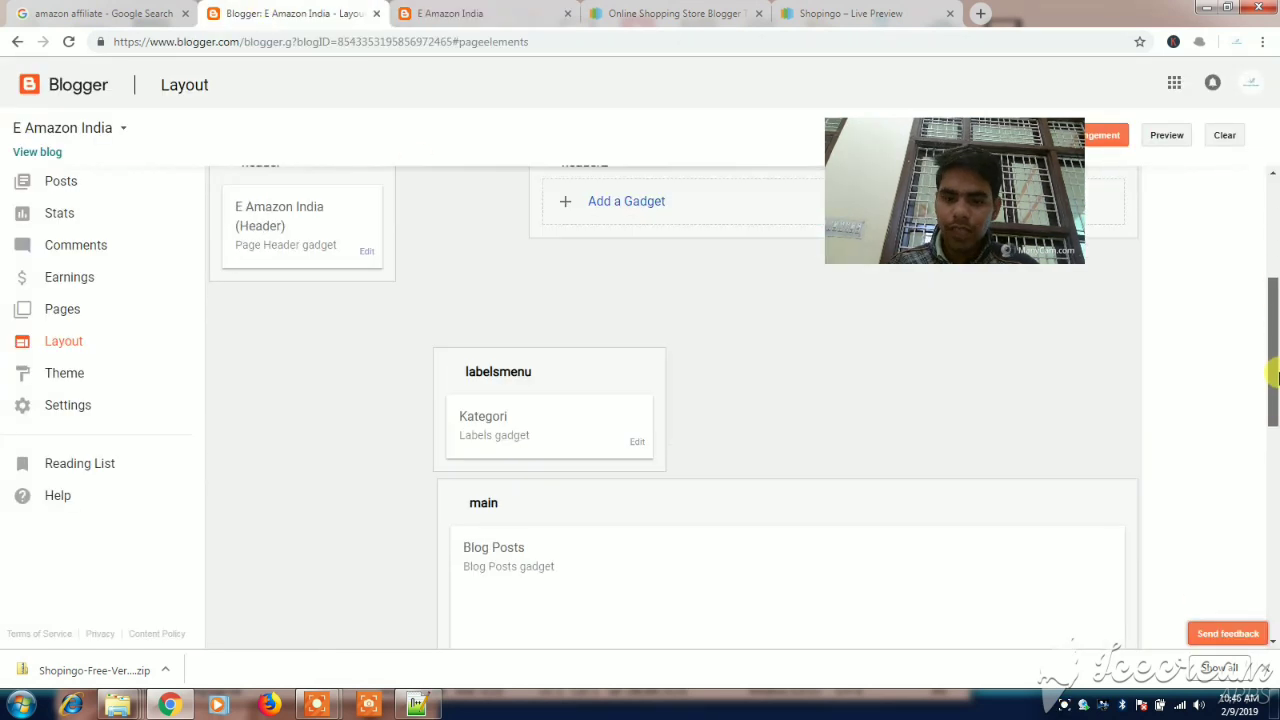
scroll(1276, 378, "down", 1)
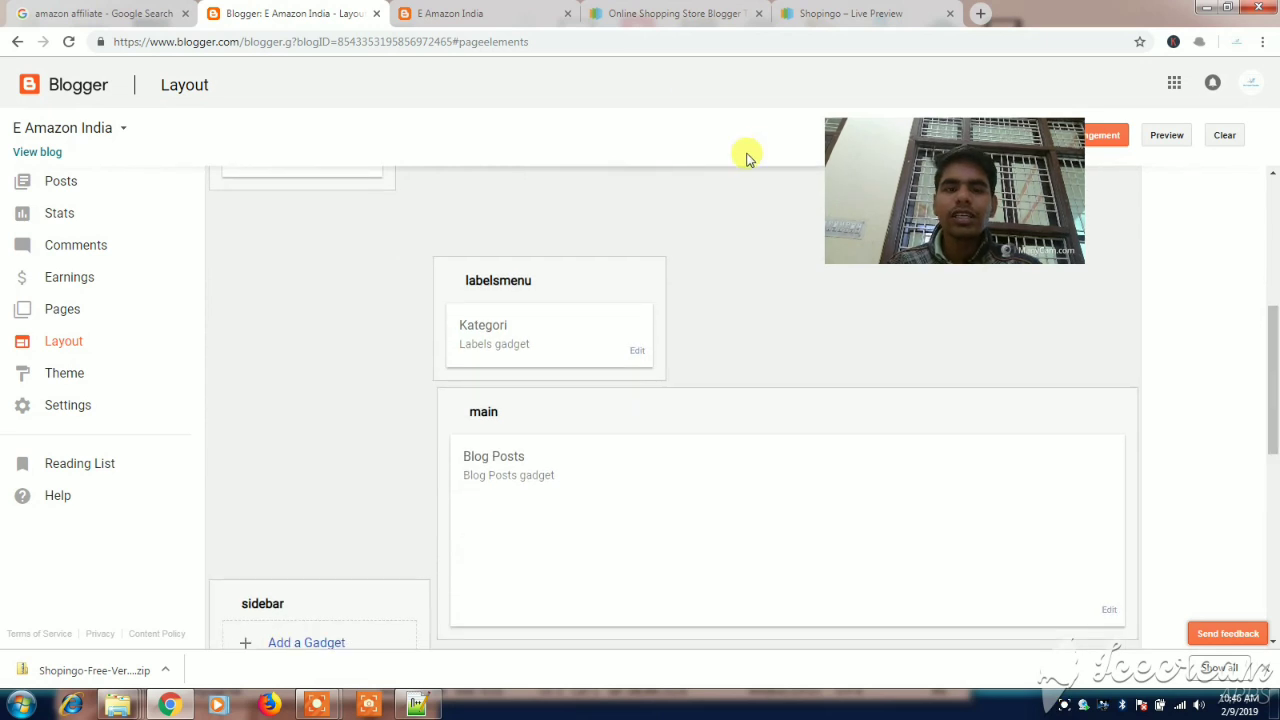
left_click(495, 13)
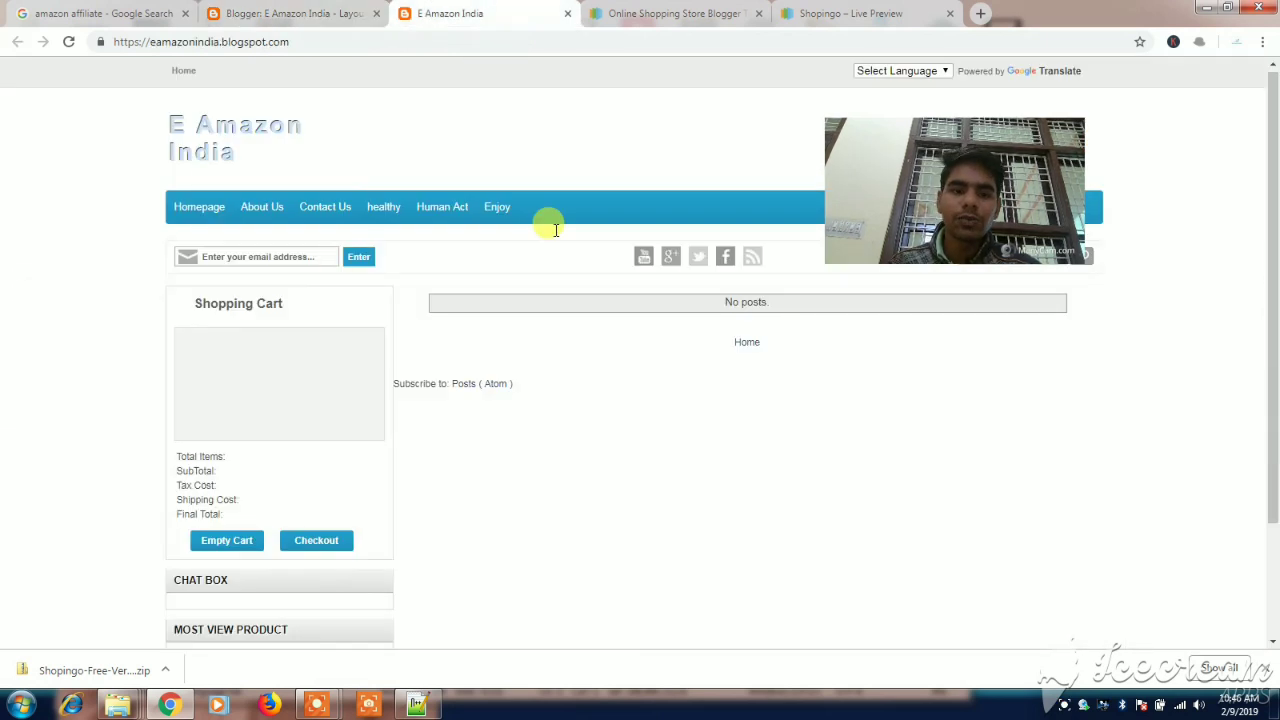
left_click(258, 10)
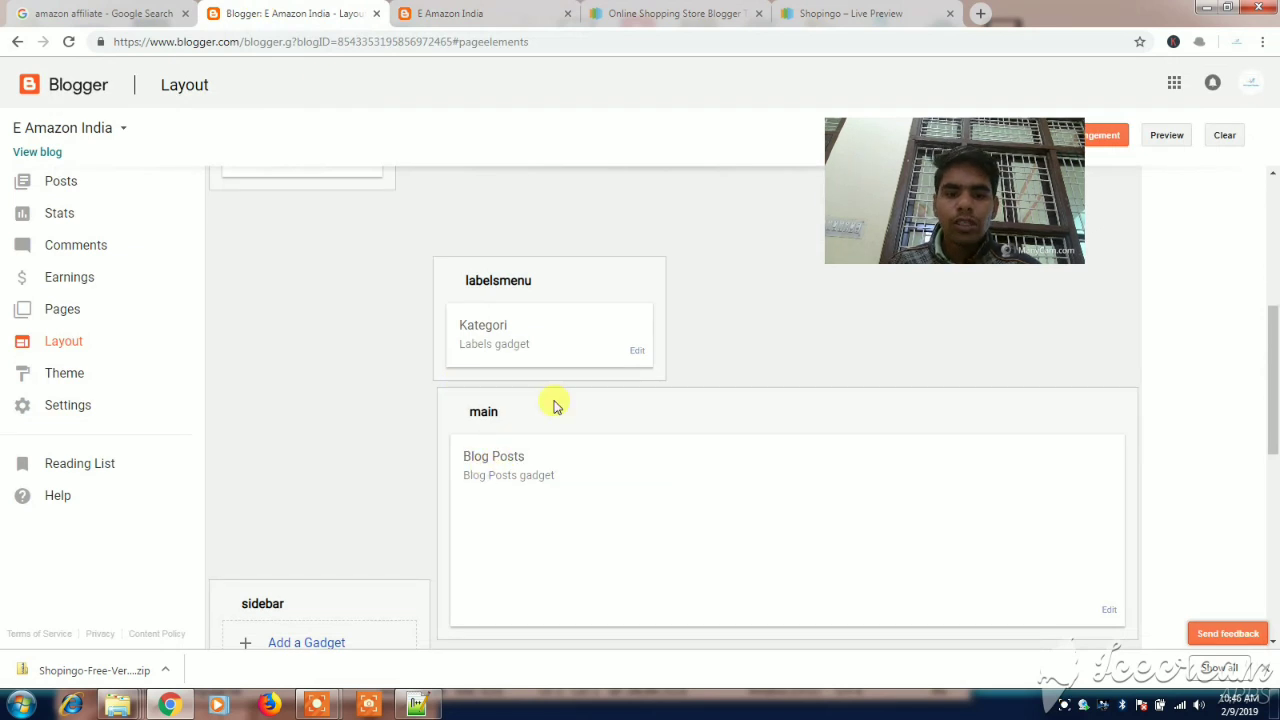
left_click(476, 12)
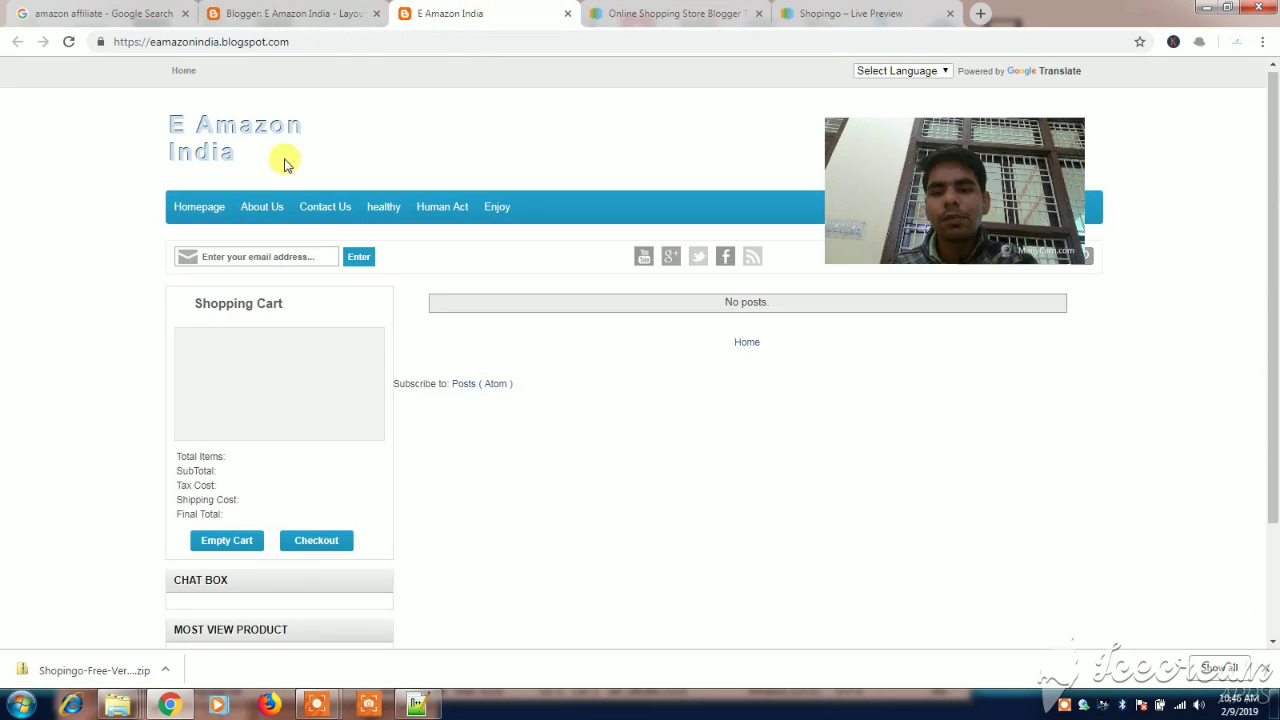
left_click(305, 14)
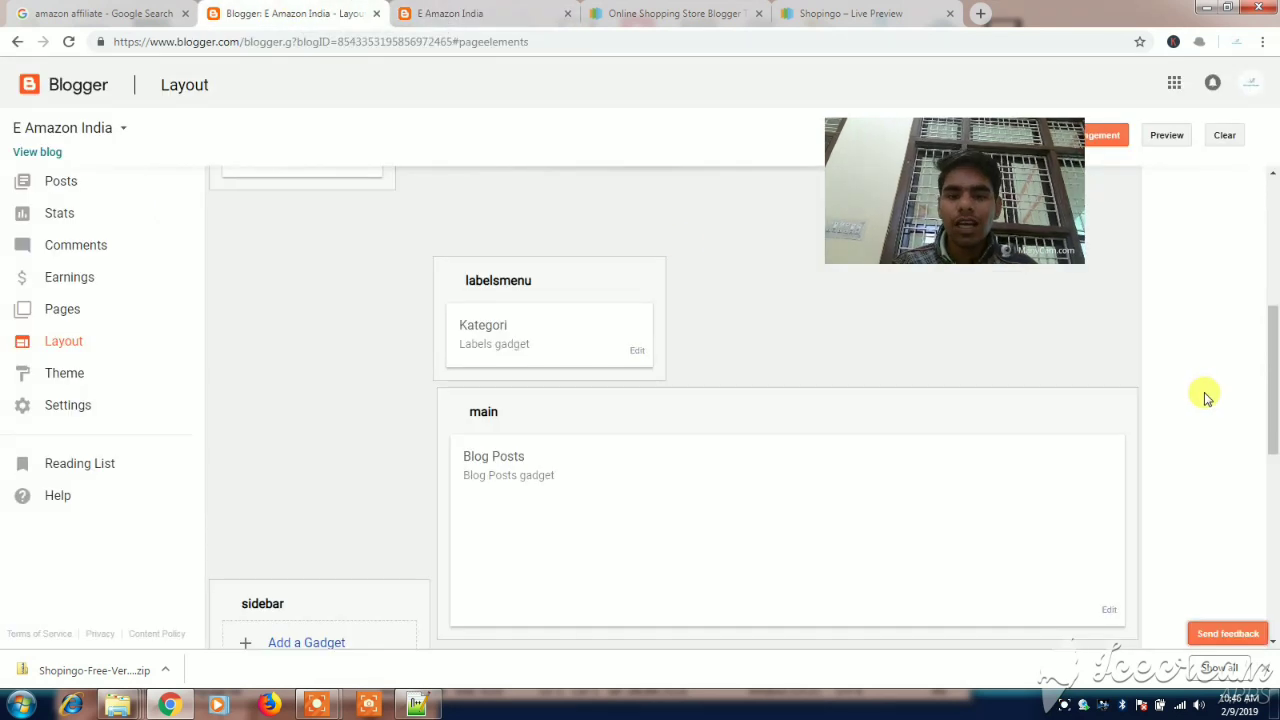
Compare the sidebar and footer sections of the Blogger layout with the matching areas of the live E Amazon India blog.
left_click_drag(1274, 390, 1274, 476)
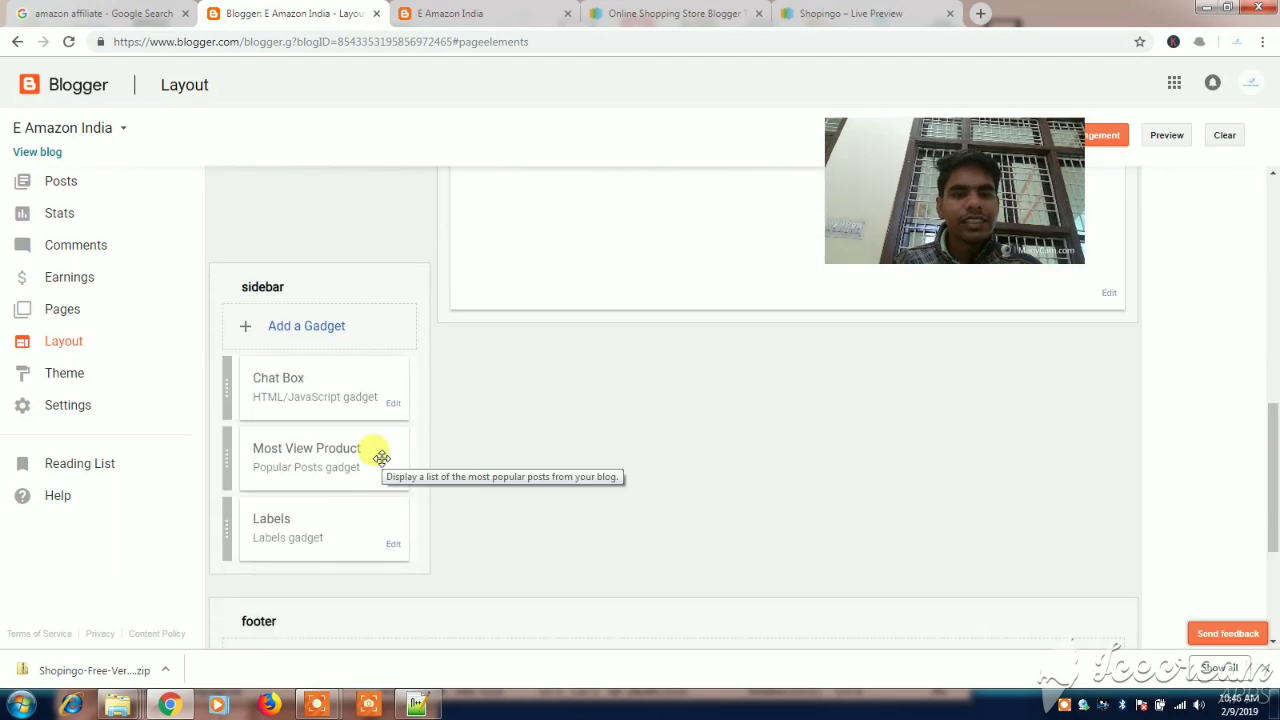
left_click(487, 10)
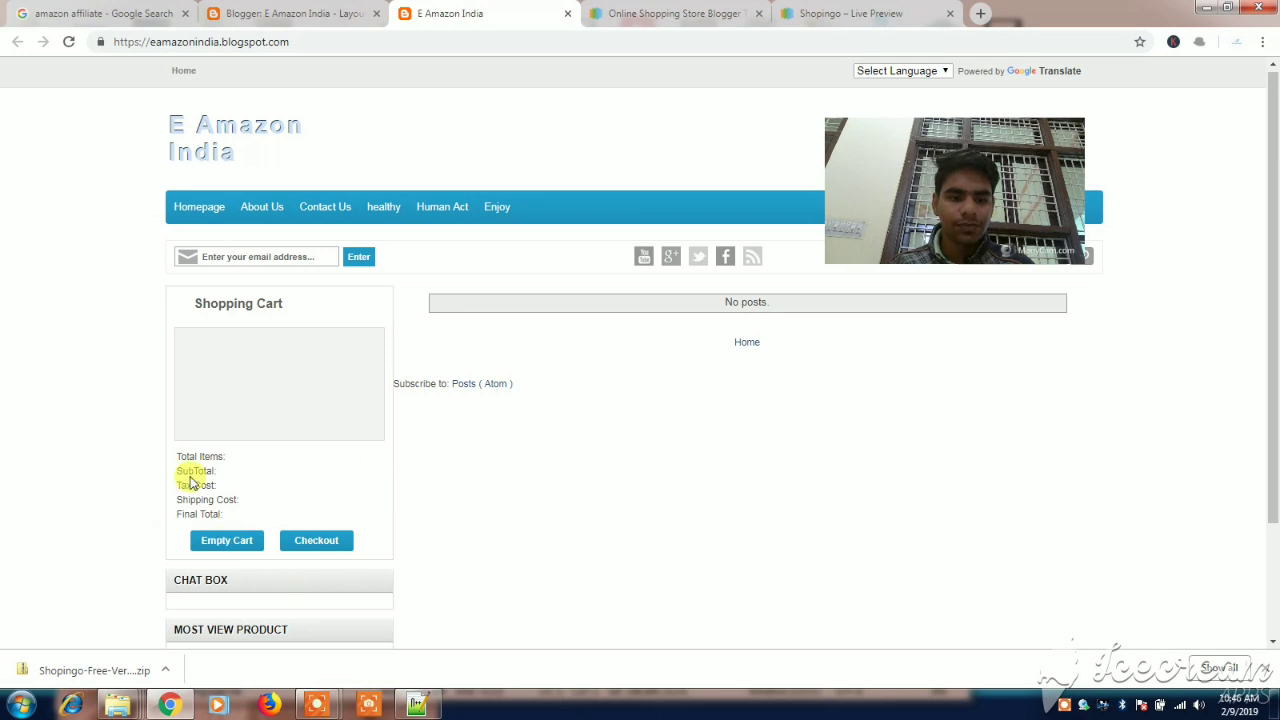
left_click(255, 13)
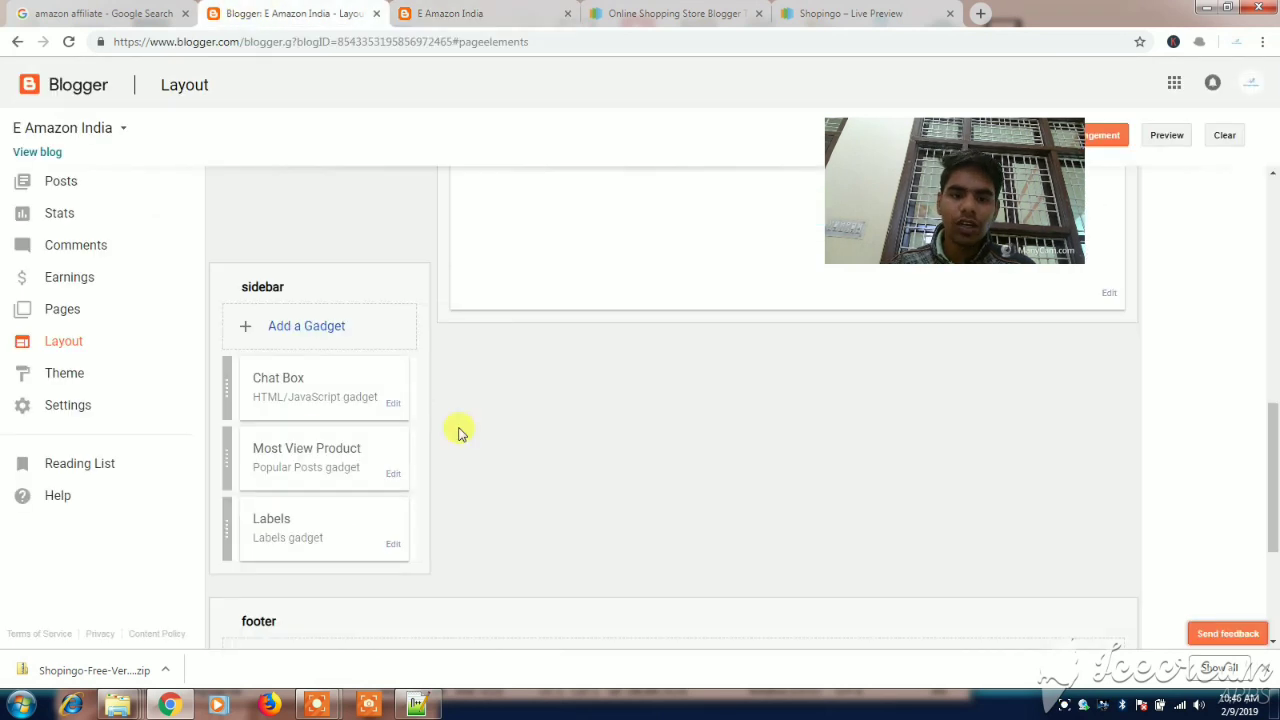
scroll(1276, 500, "down", 3)
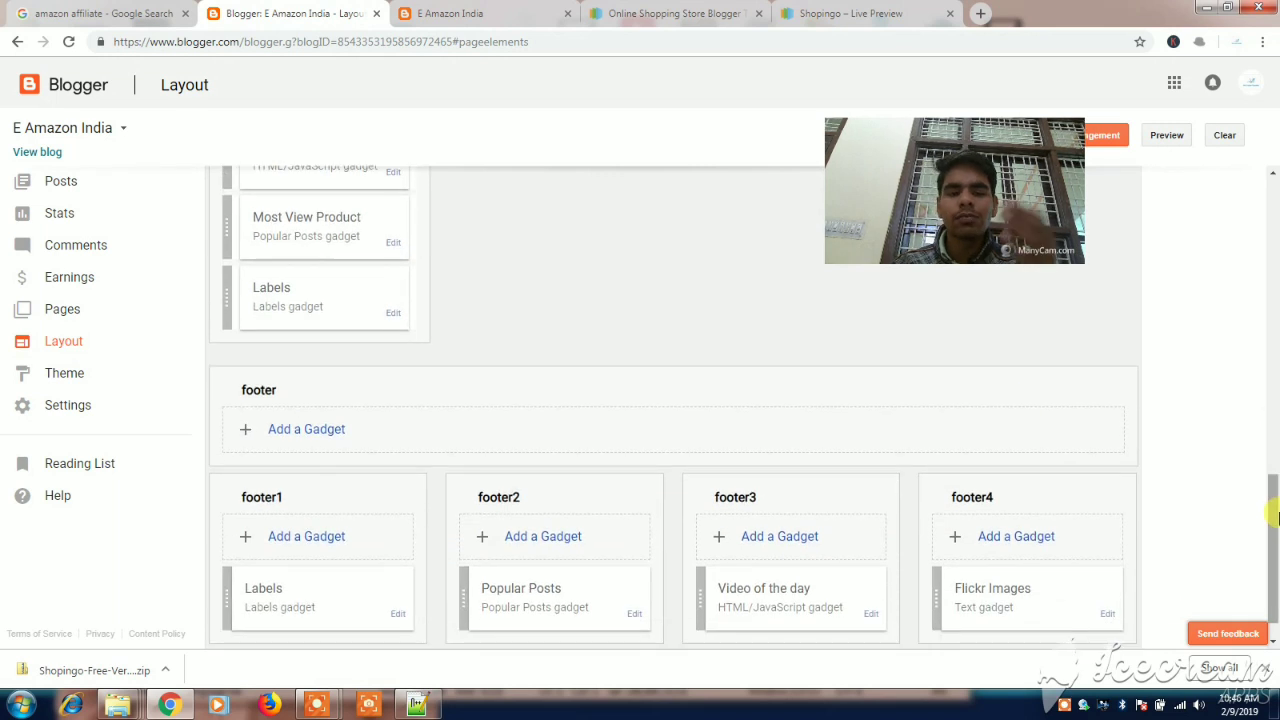
left_click(533, 8)
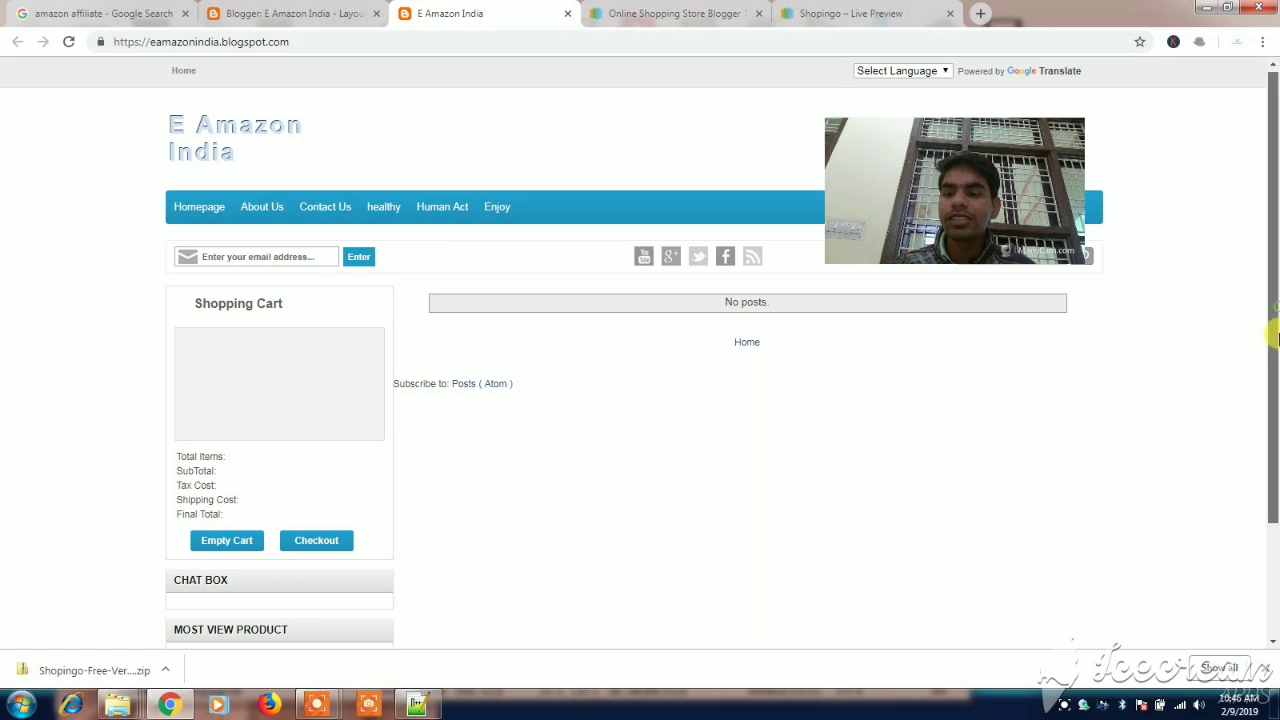
left_click_drag(1276, 338, 1276, 512)
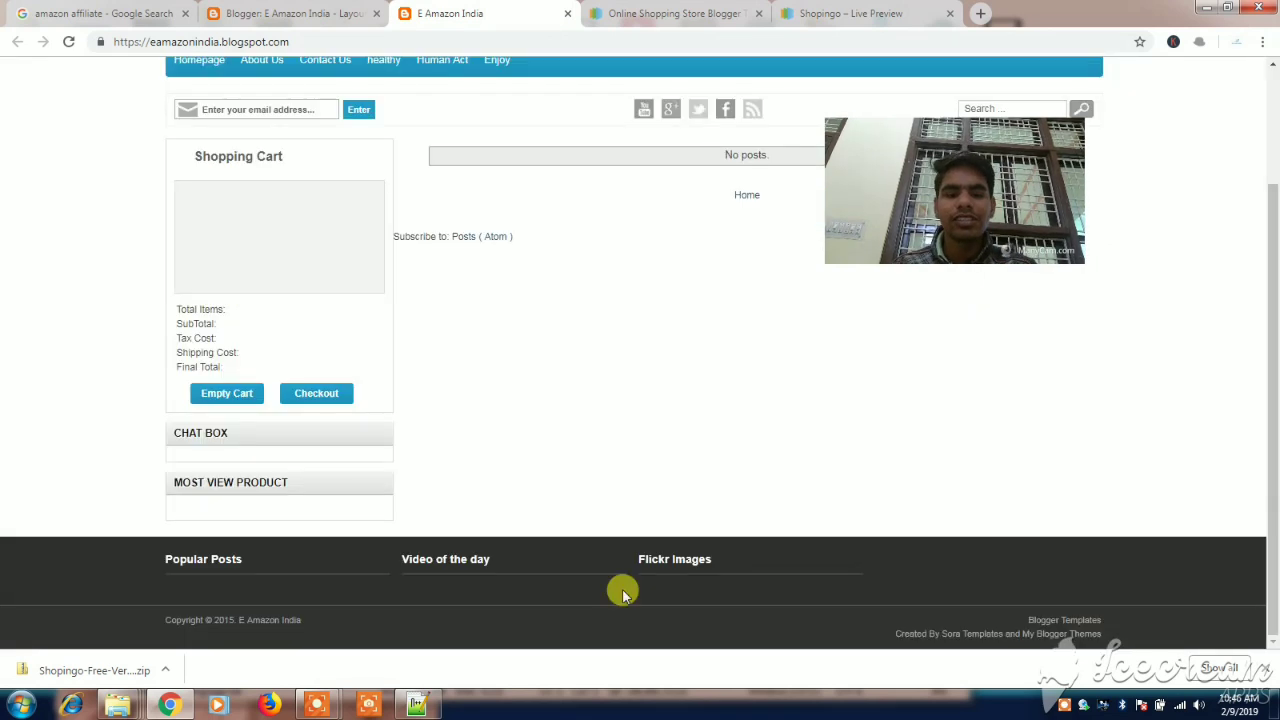
left_click(245, 13)
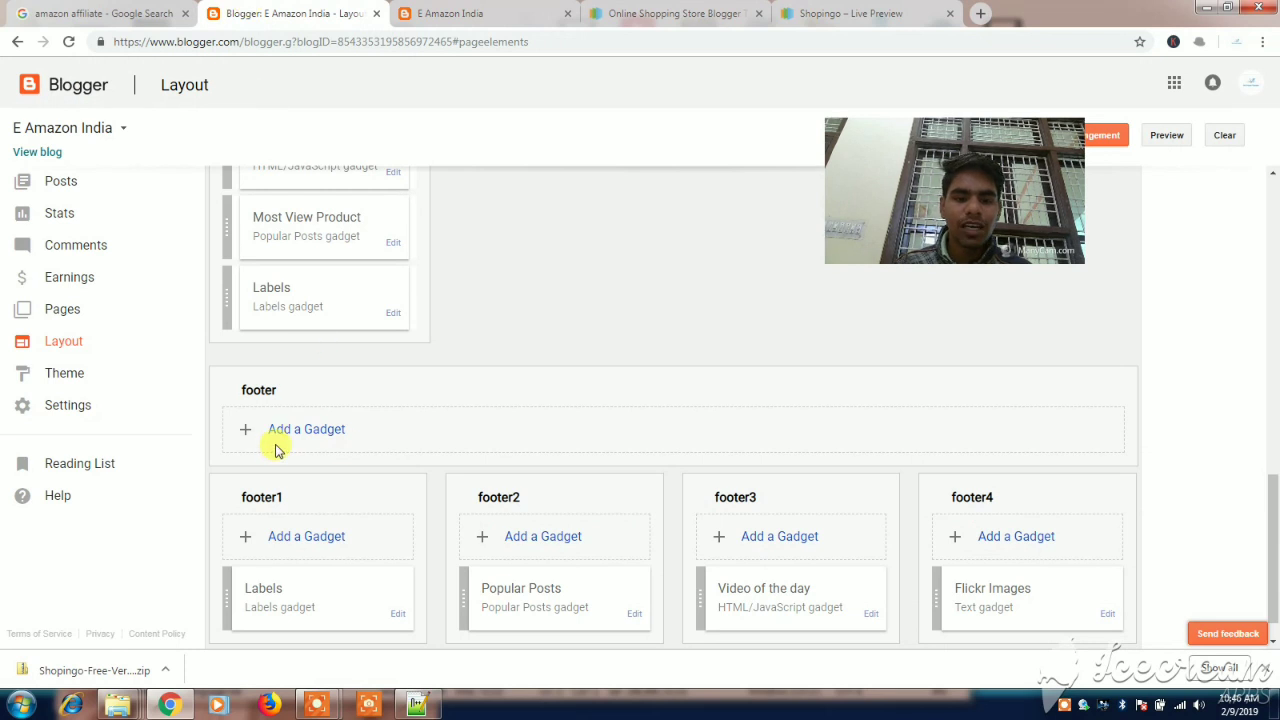
left_click_drag(1268, 517, 1273, 622)
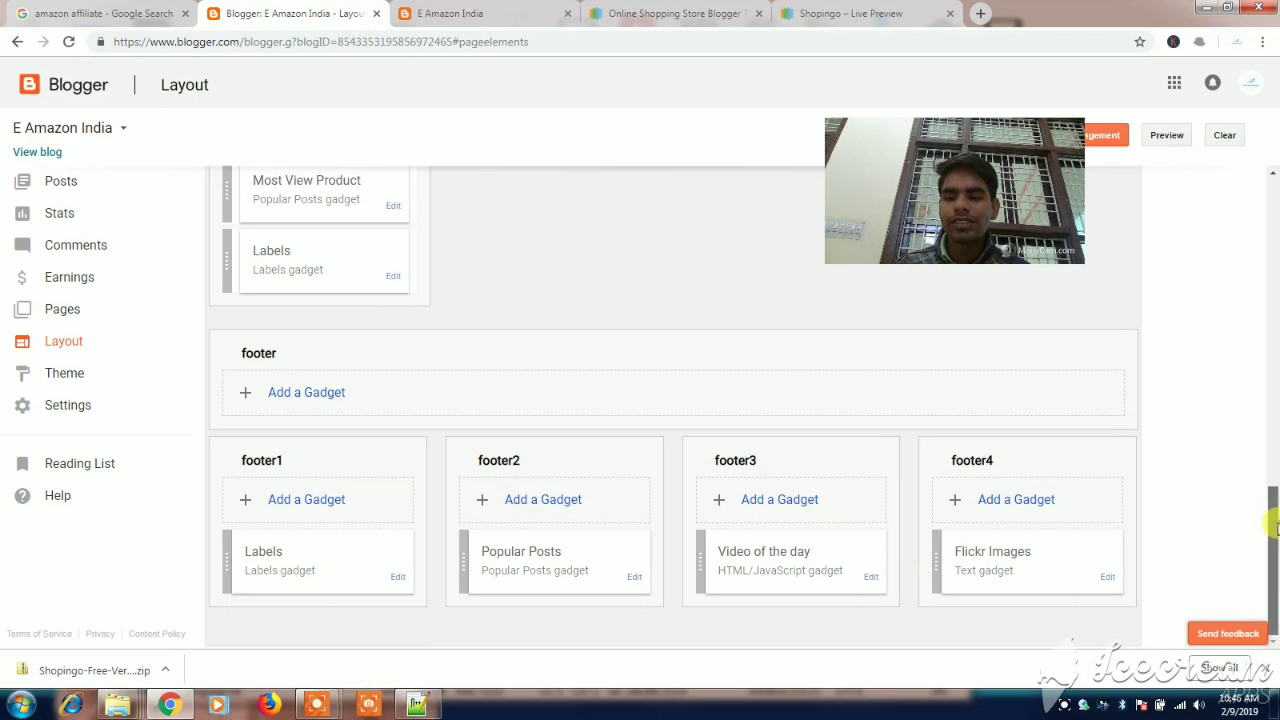
left_click_drag(1273, 528, 1273, 277)
left_click(1272, 180)
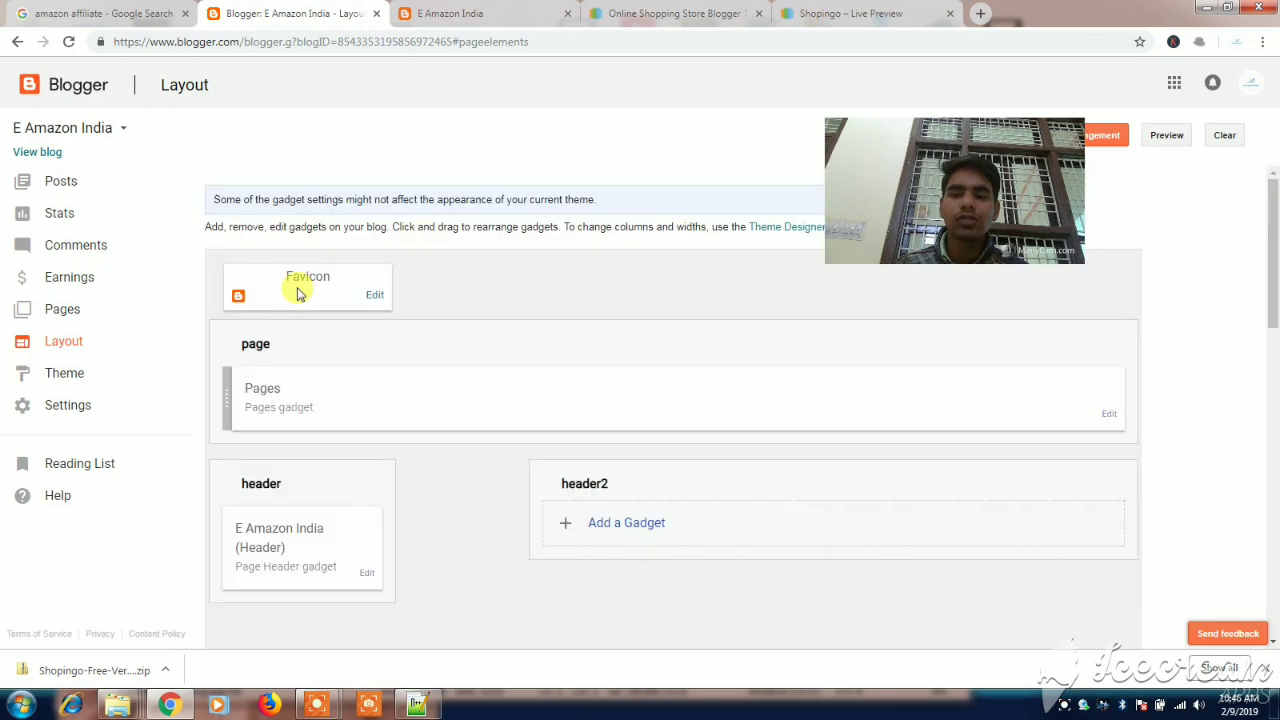
Start a new post in the E Amazon India blog's posts list.
left_click(56, 187)
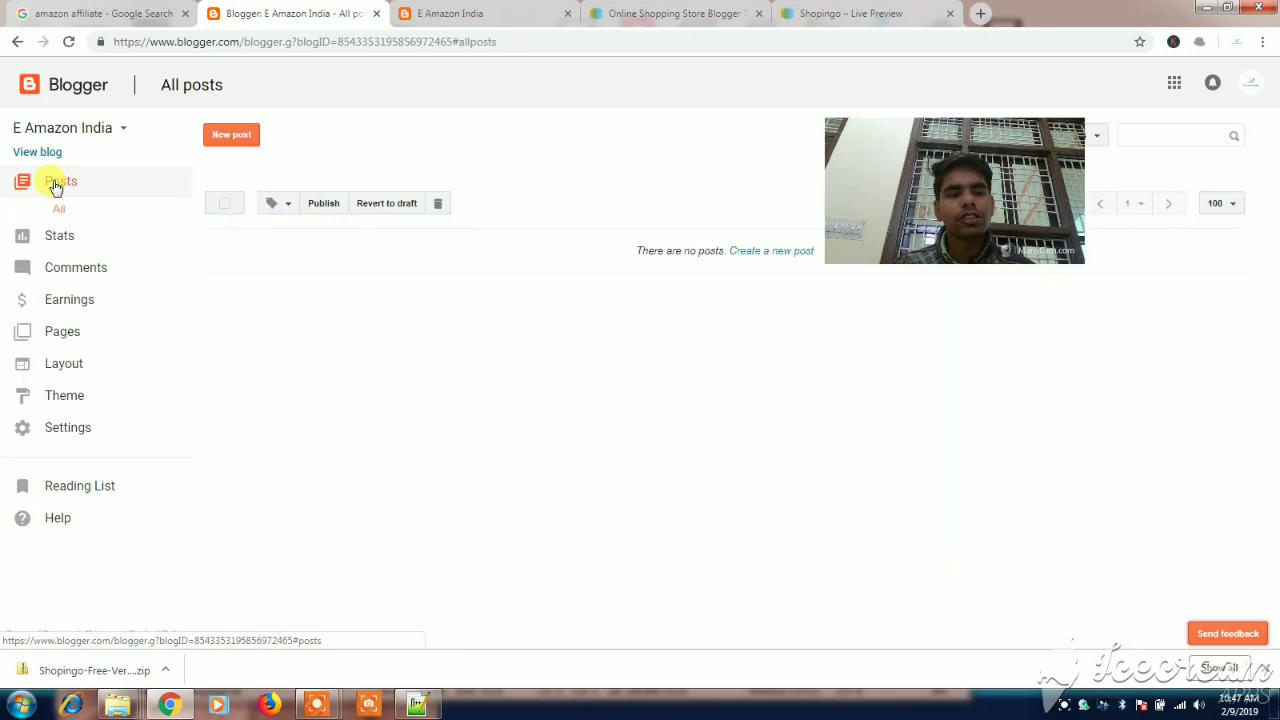
left_click(238, 140)
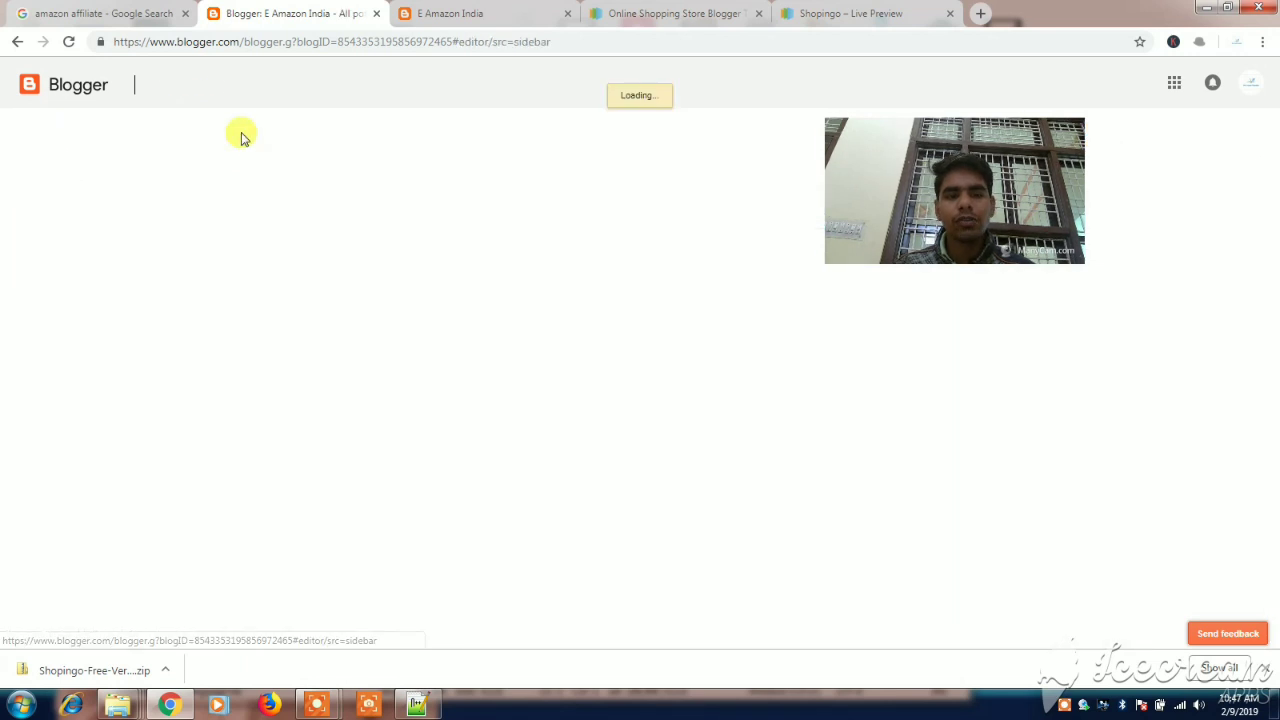
Search the web for top 10 mobile phones and look through Digit's "Best Phones Under 10000 in India" article down to the Asus Zenfone Max M2.
left_click(100, 8)
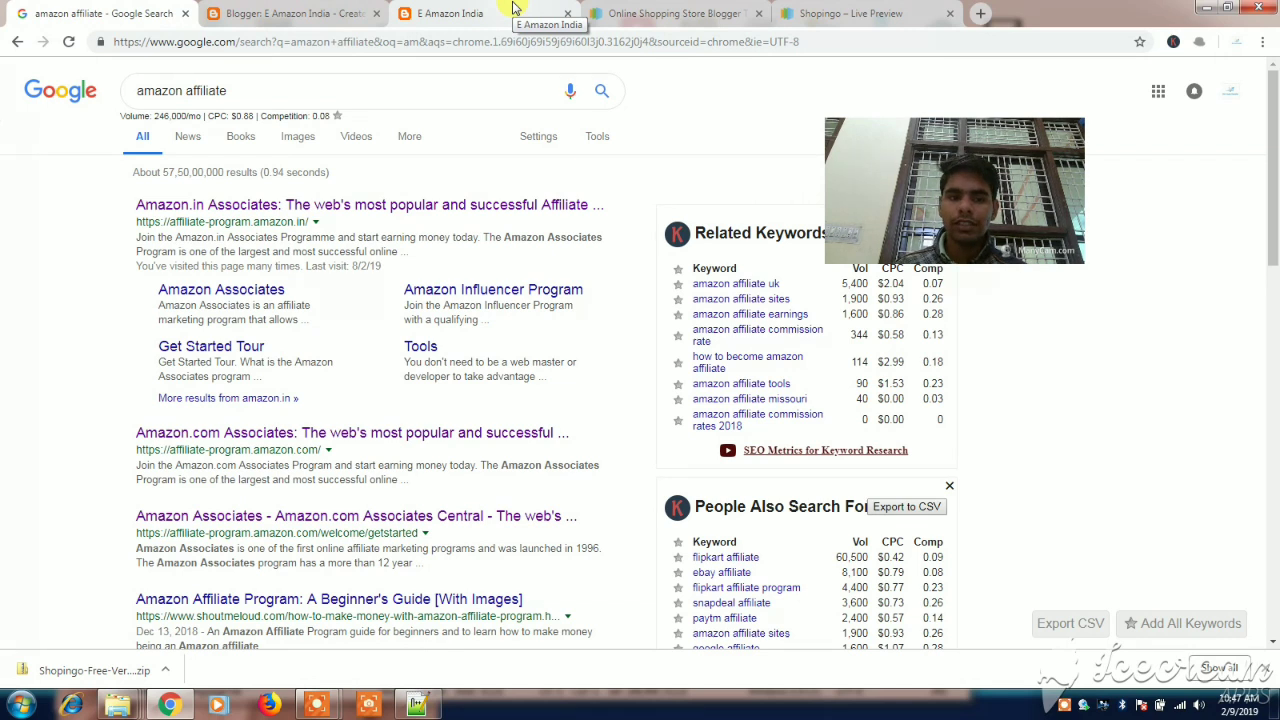
left_click(735, 10)
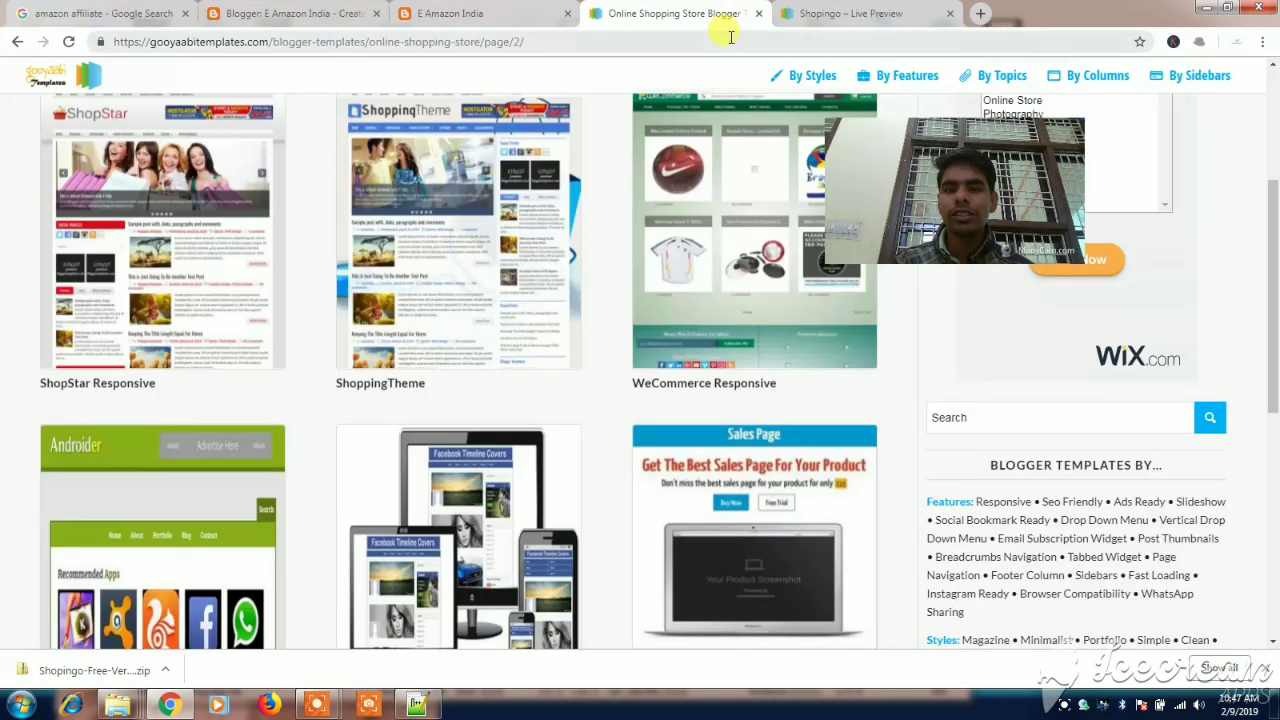
left_click(731, 40)
type("to")
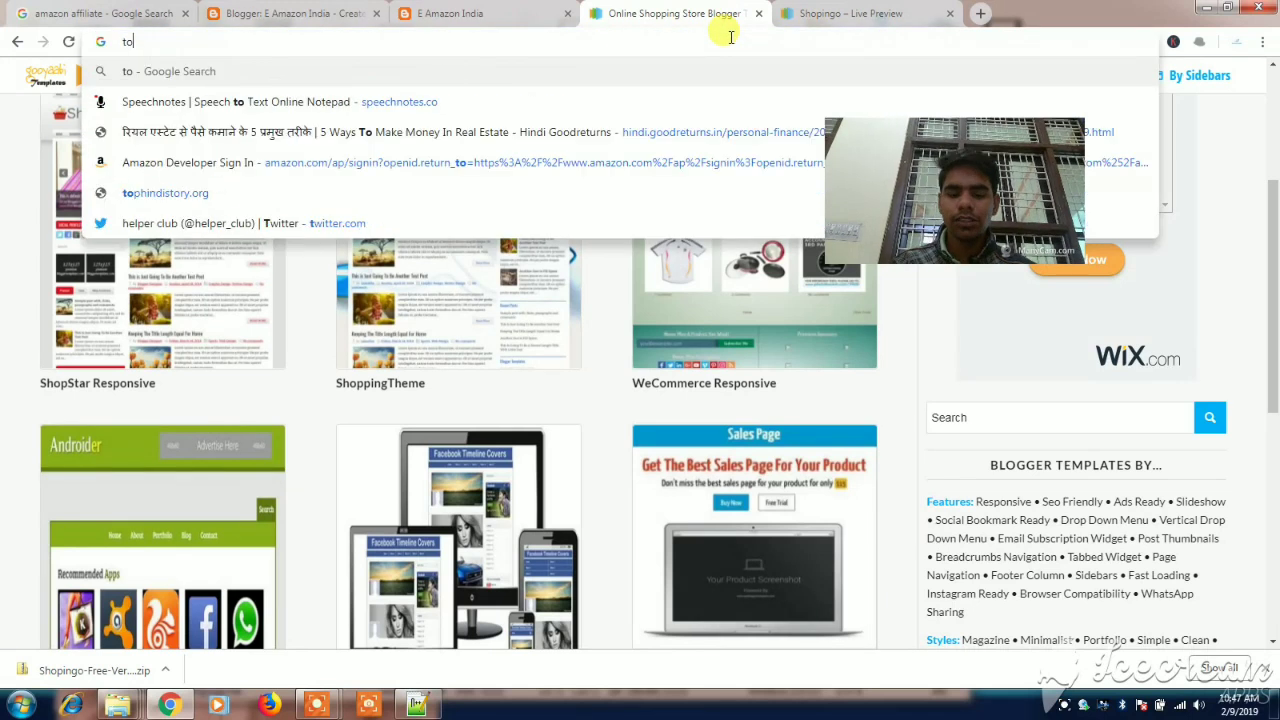
type("p 10")
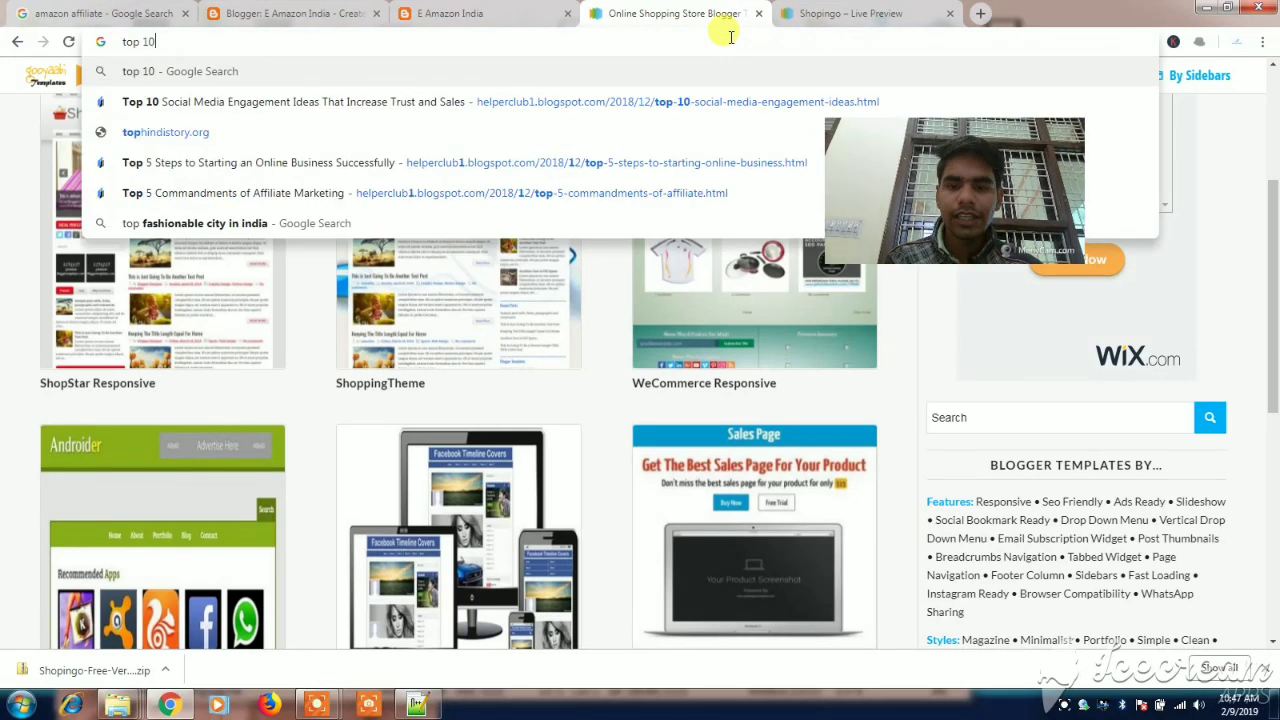
type(" mobile")
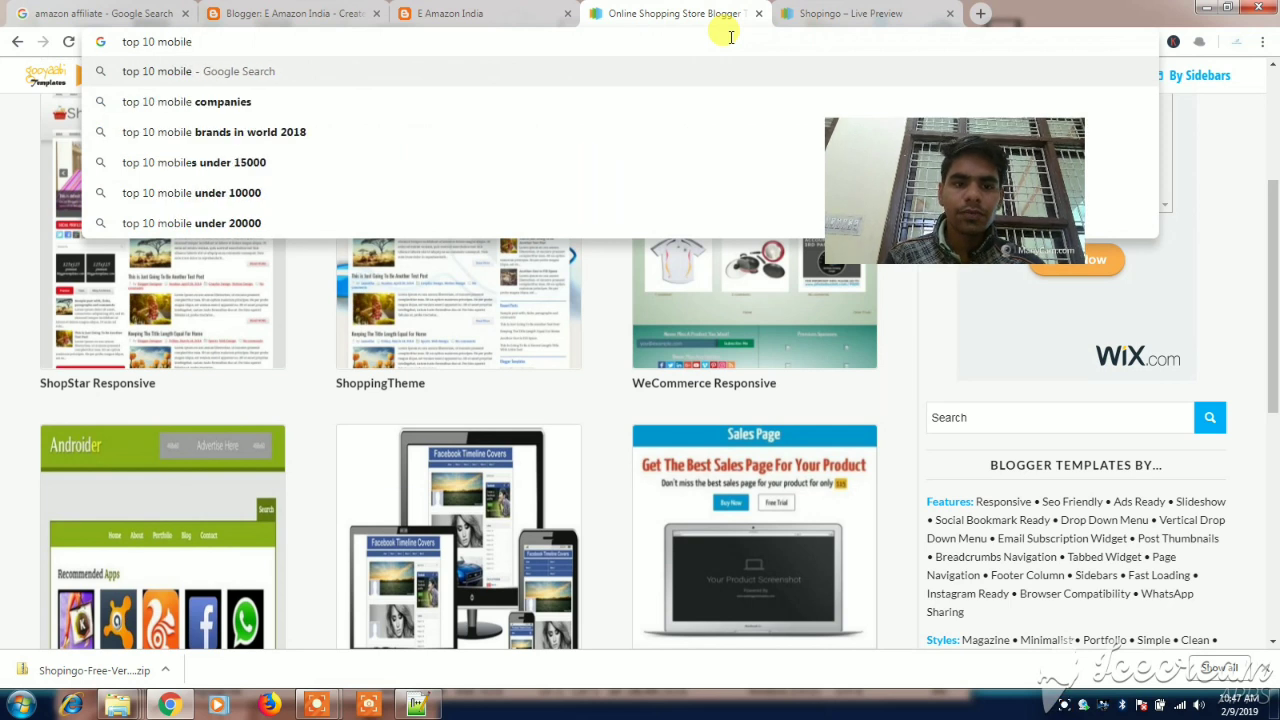
left_click(587, 220)
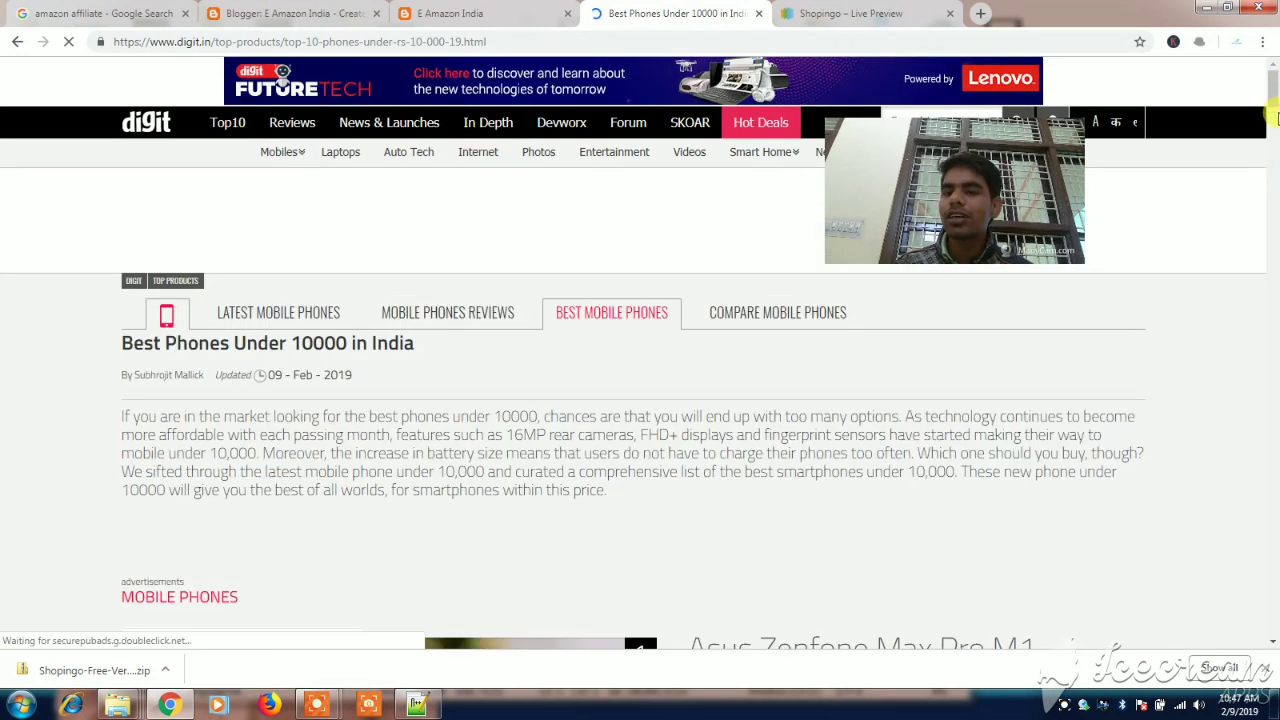
scroll(1275, 130, "down", 6)
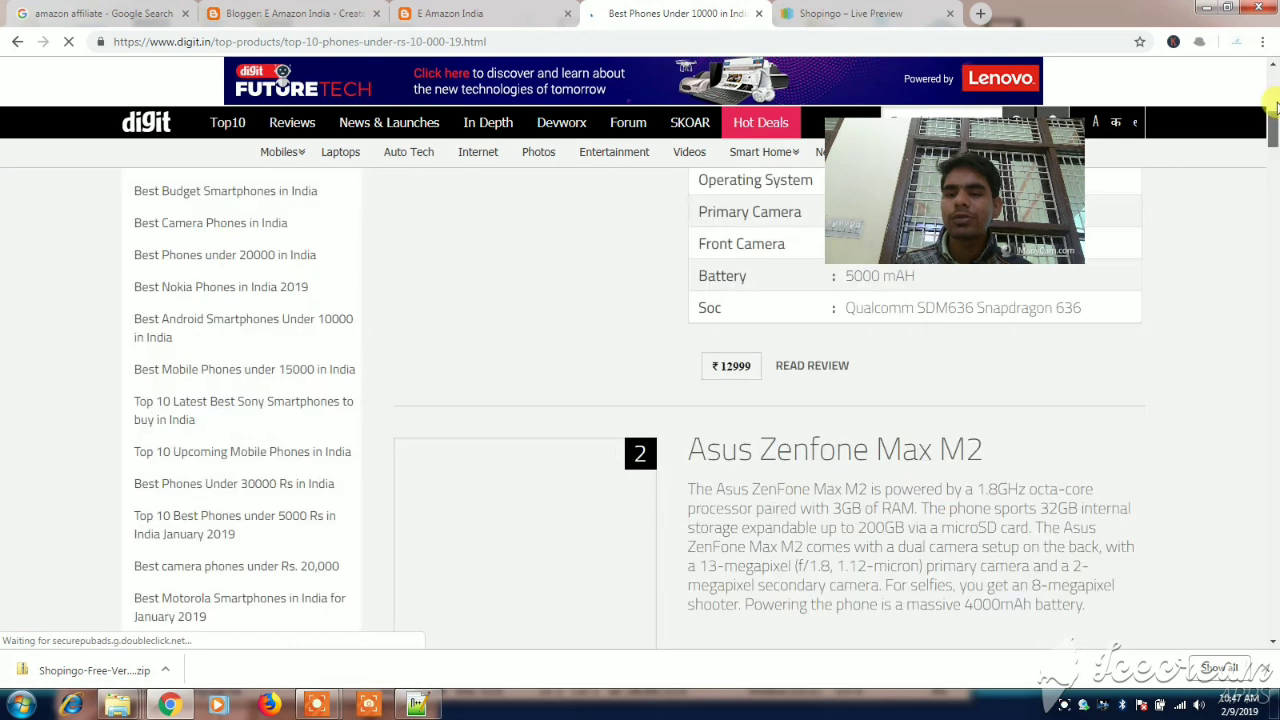
scroll(1275, 113, "down", 2)
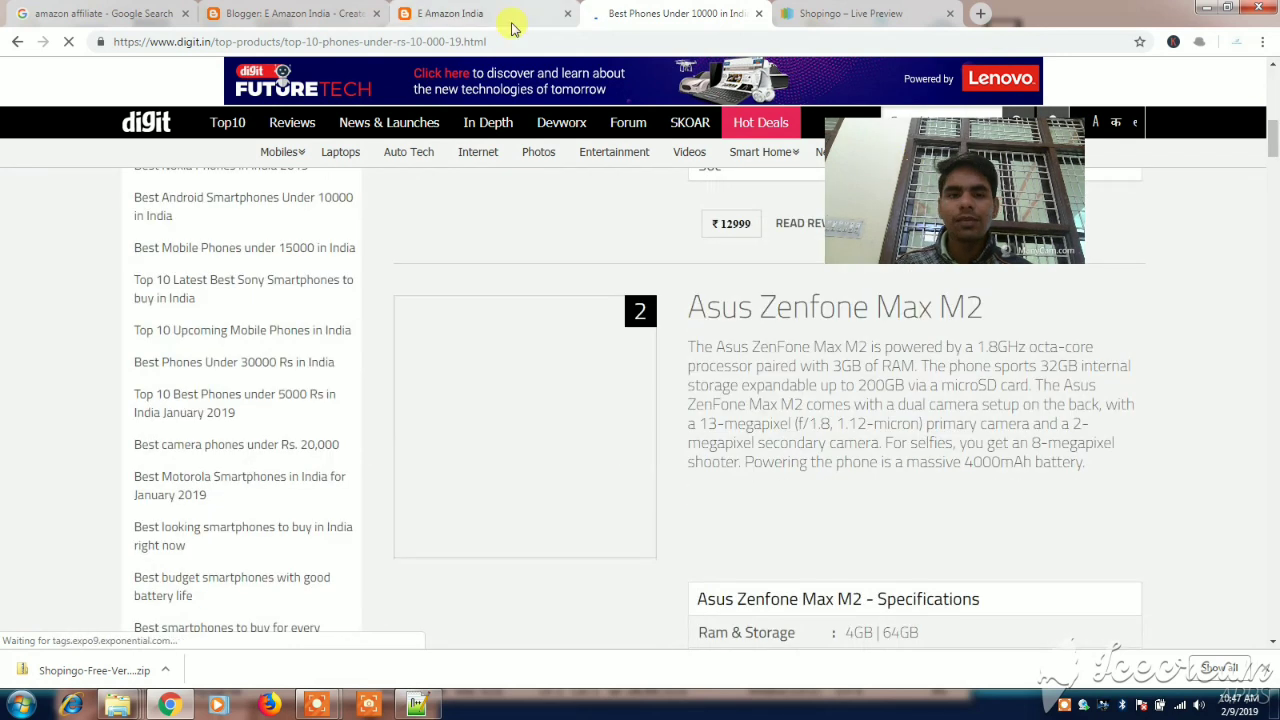
Search Google for "amazon" and open the Amazon.in store from the results.
left_click(57, 10)
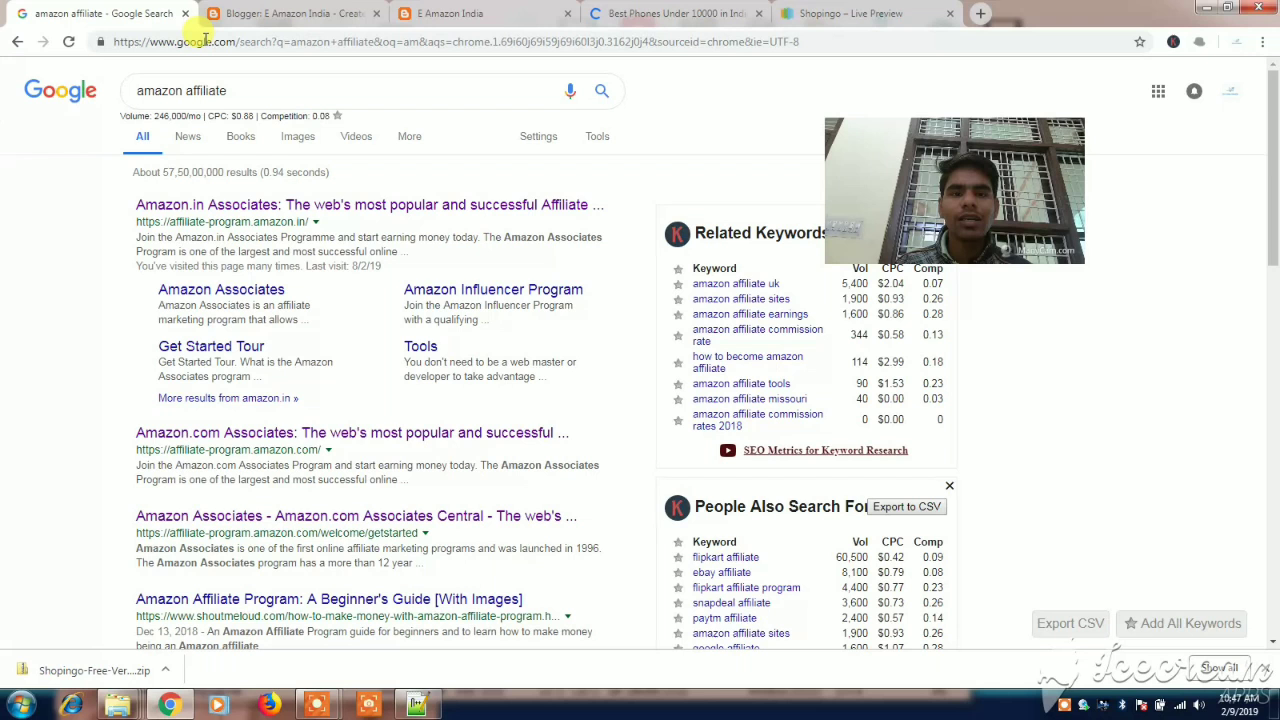
left_click(233, 90)
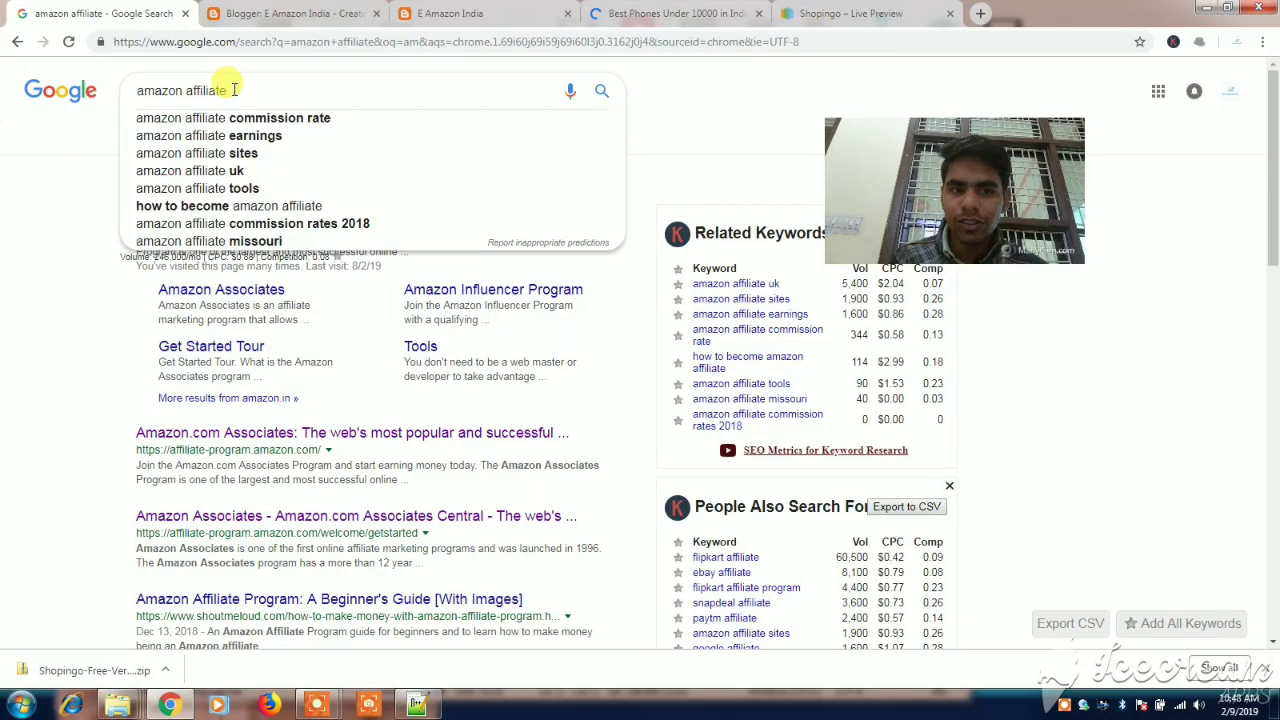
key("BackSpace")
key("BackSpace")
key("BackSpace")
key("BackSpace")
key("BackSpace")
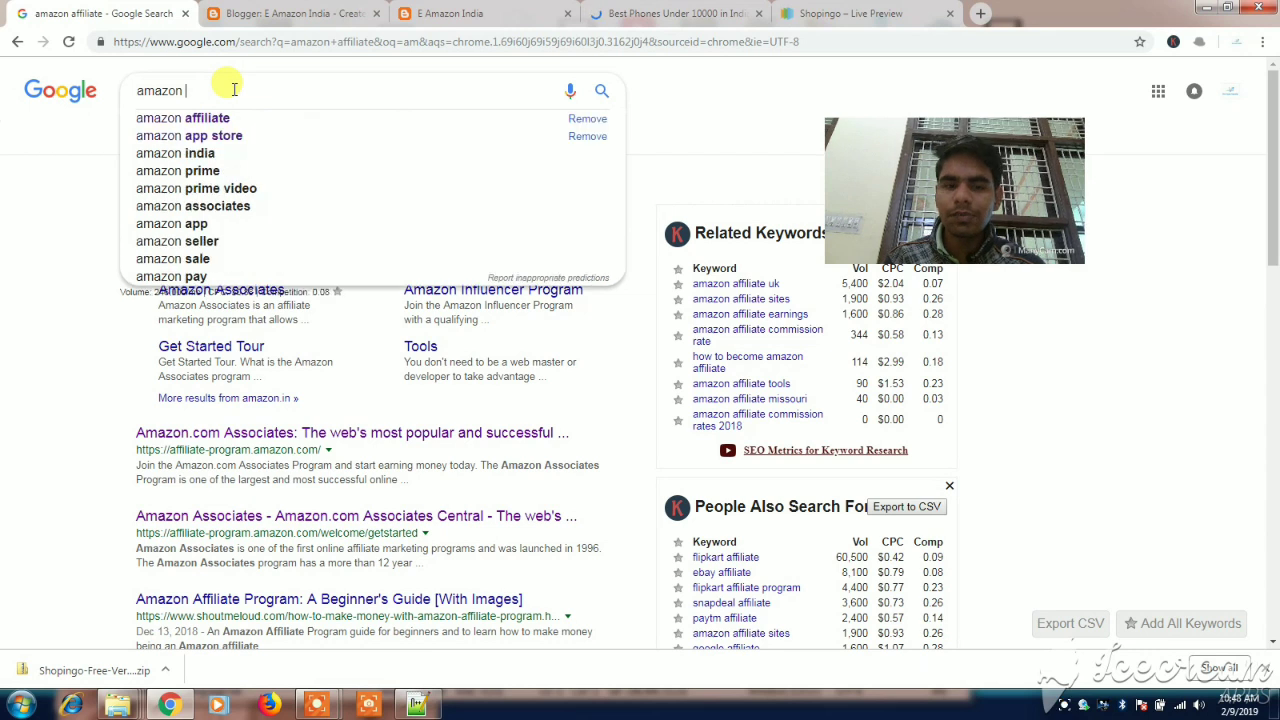
key("Return")
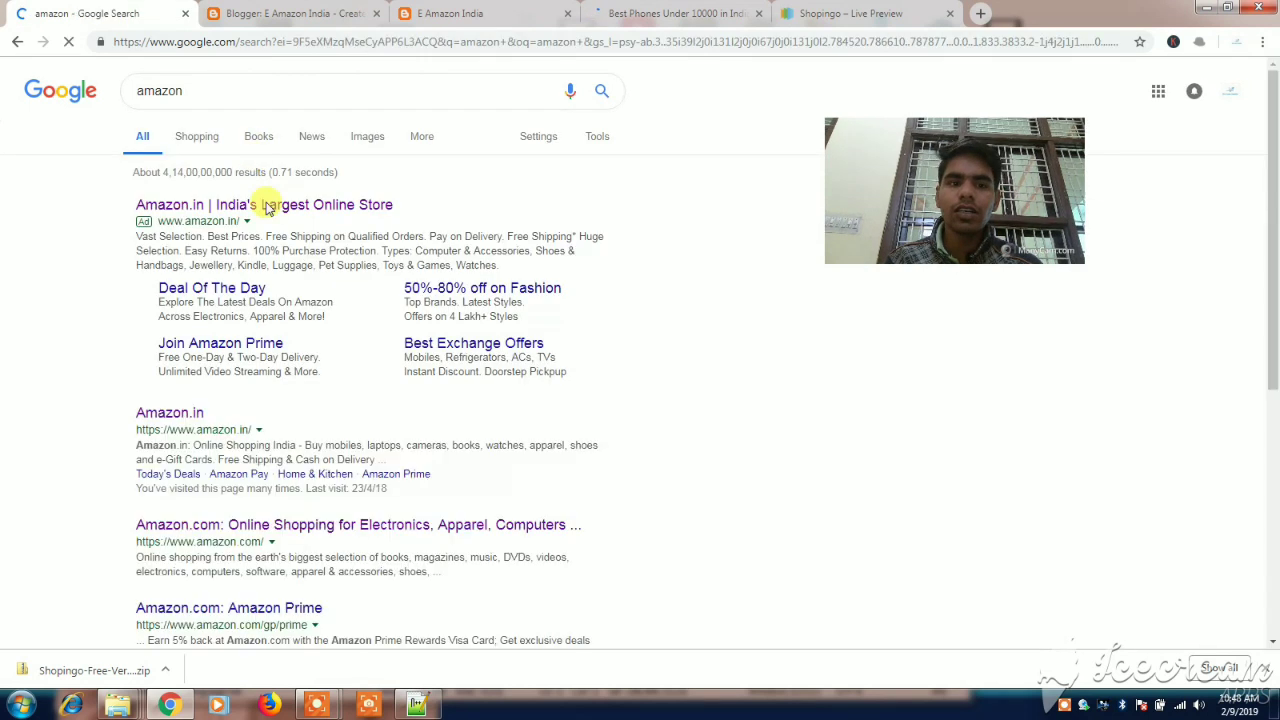
left_click(268, 215)
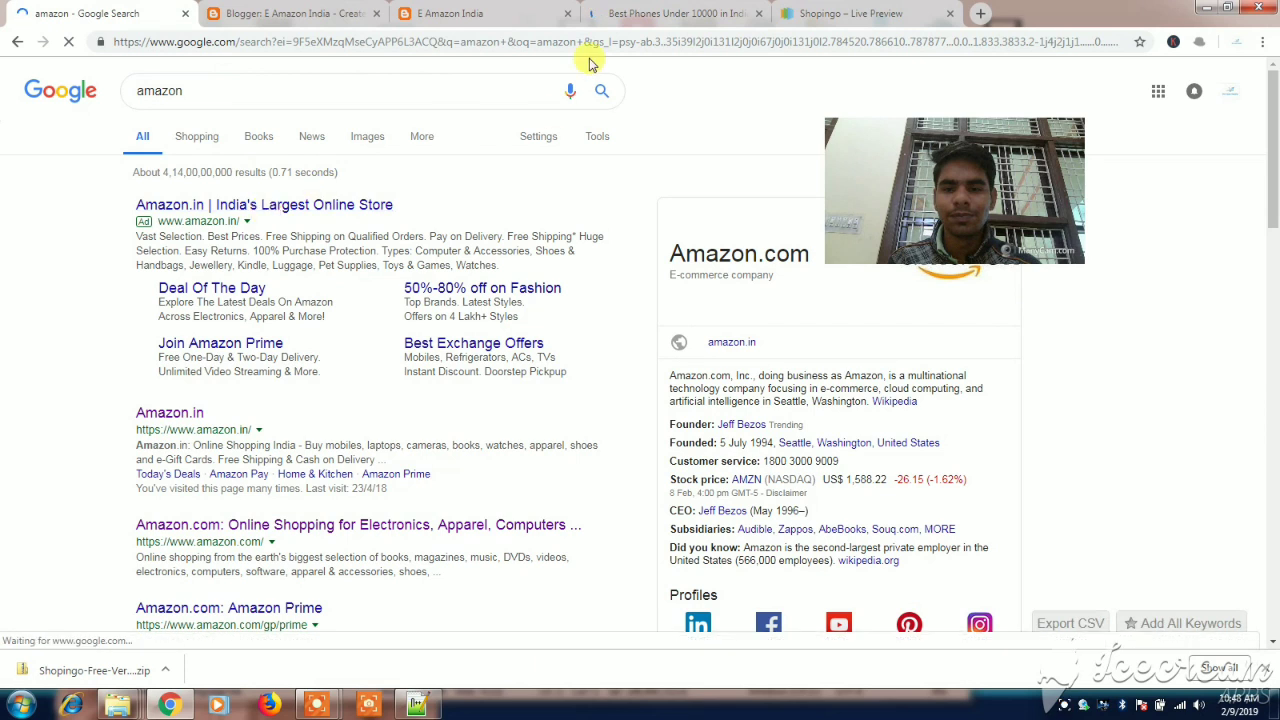
left_click(716, 8)
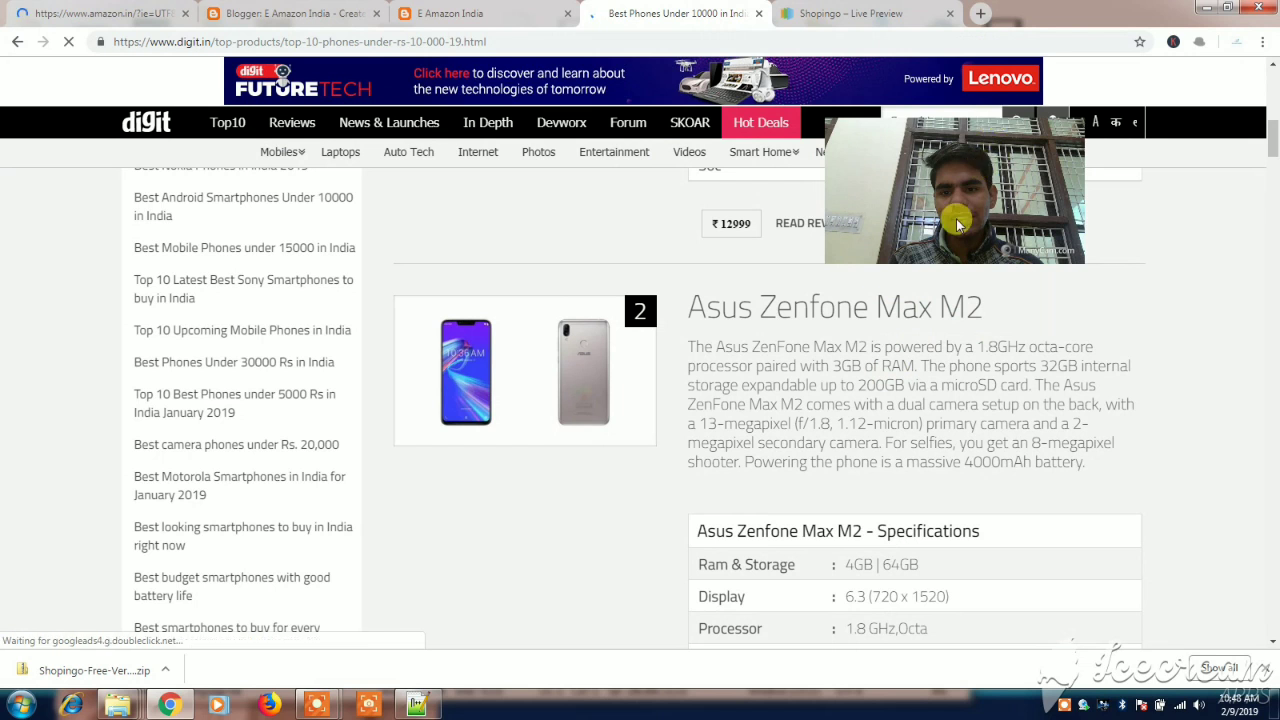
left_click_drag(956, 218, 455, 218)
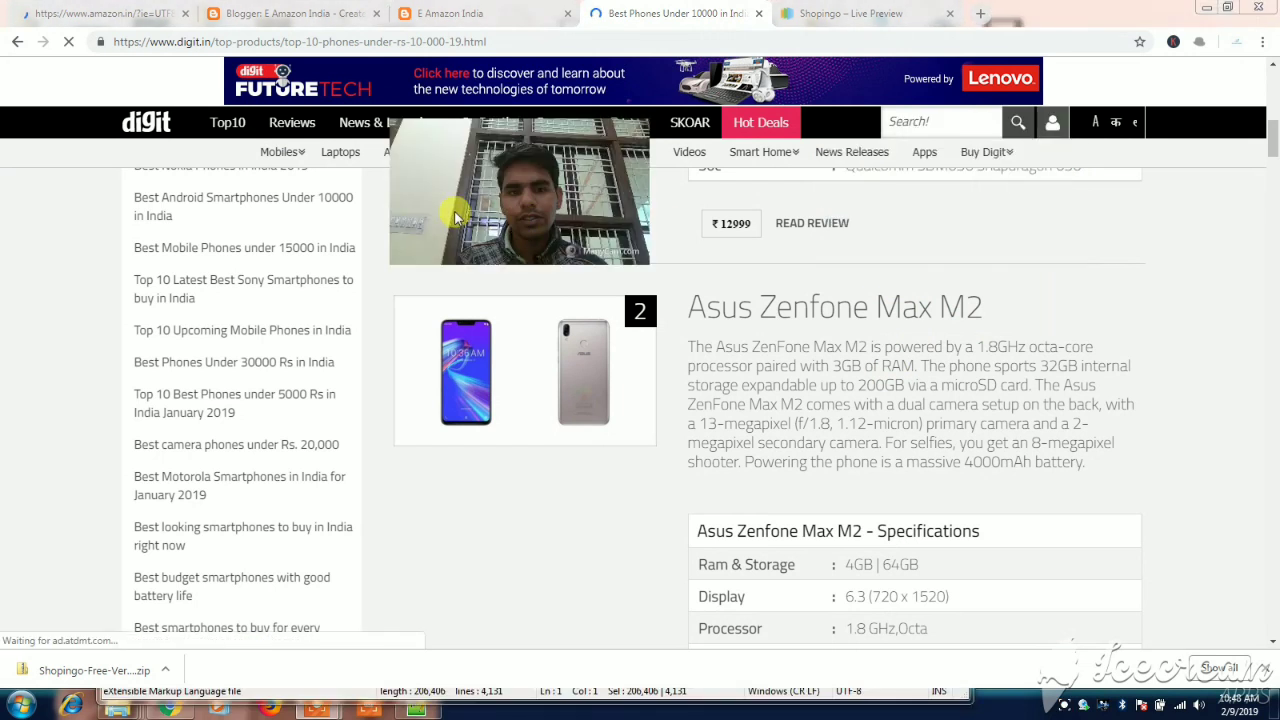